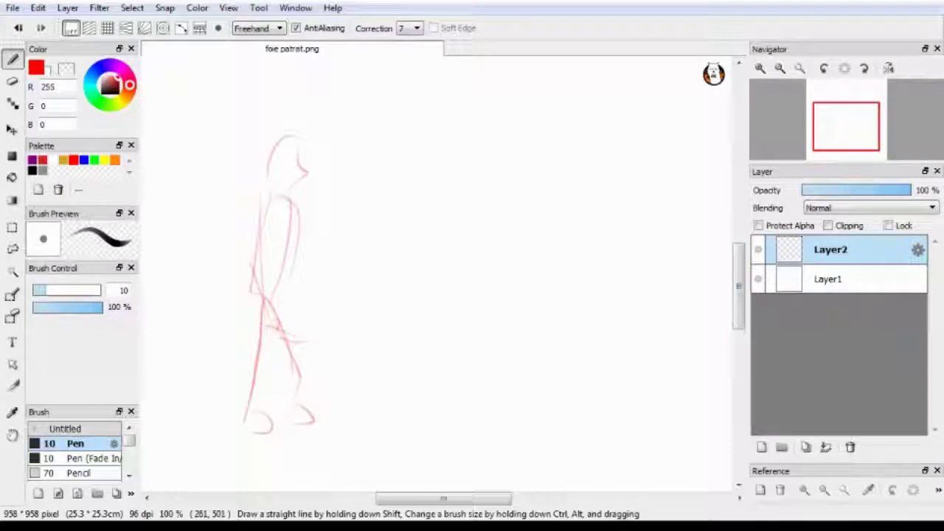
Duplicate the red standing figure onto a new layer and move the copy into the empty canvas area beside it
left_click(12, 228)
left_click_drag(214, 124, 333, 439)
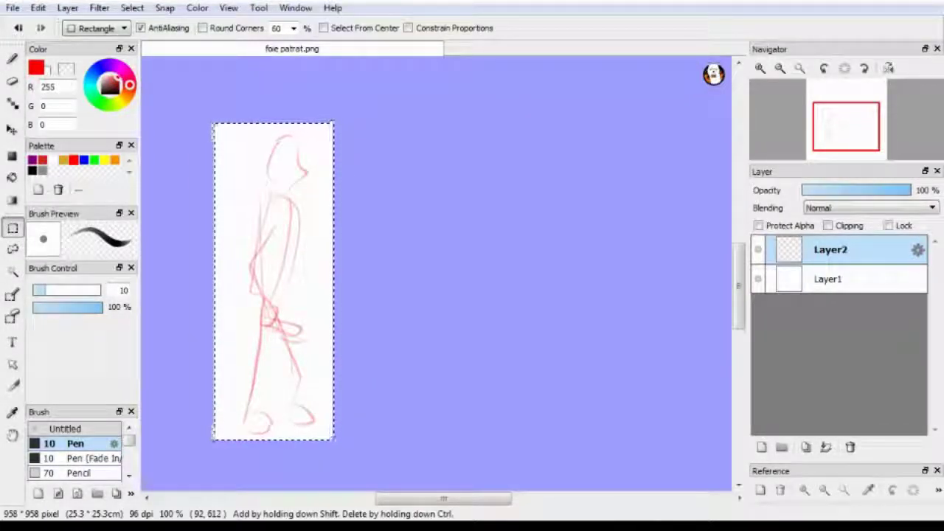
key("ctrl+c")
key("ctrl+v")
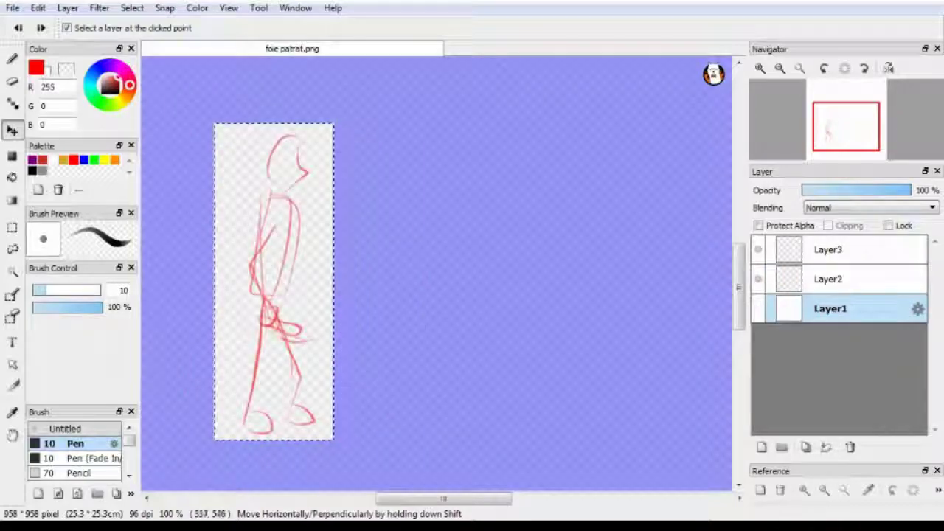
left_click_drag(273, 280, 553, 284)
key("x")
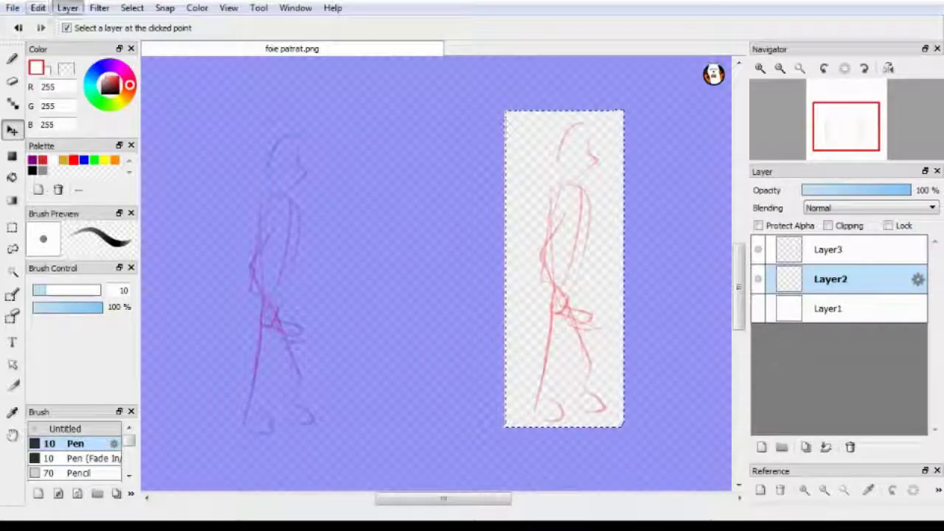
key("ctrl+z")
key("ctrl+y")
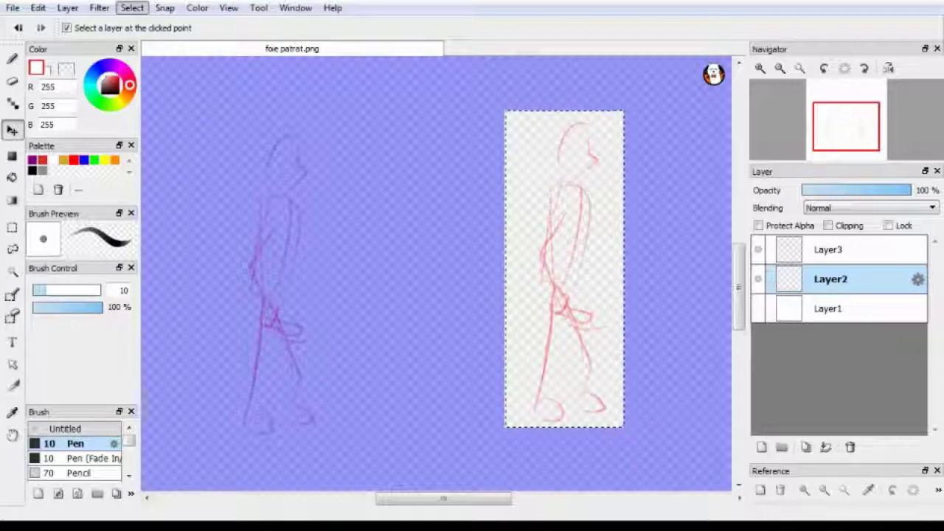
key("ctrl+t")
key("Return")
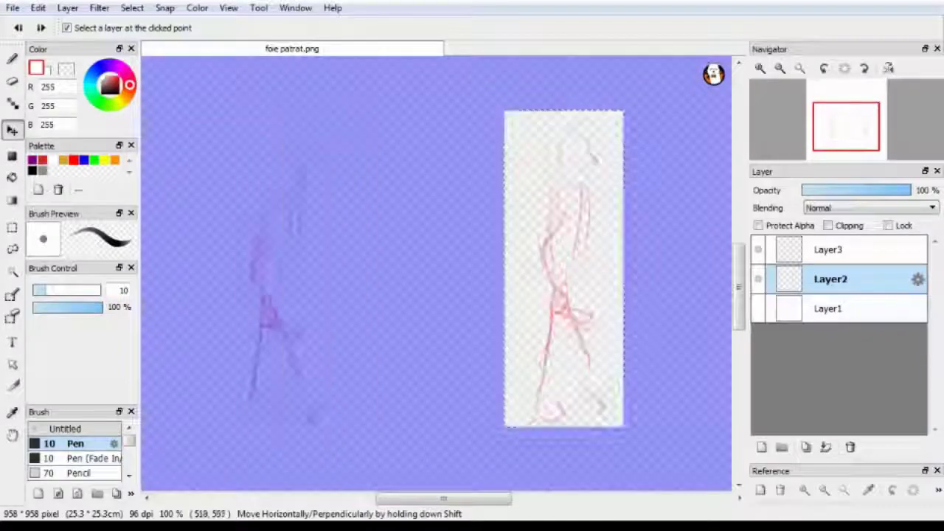
key("ctrl+z")
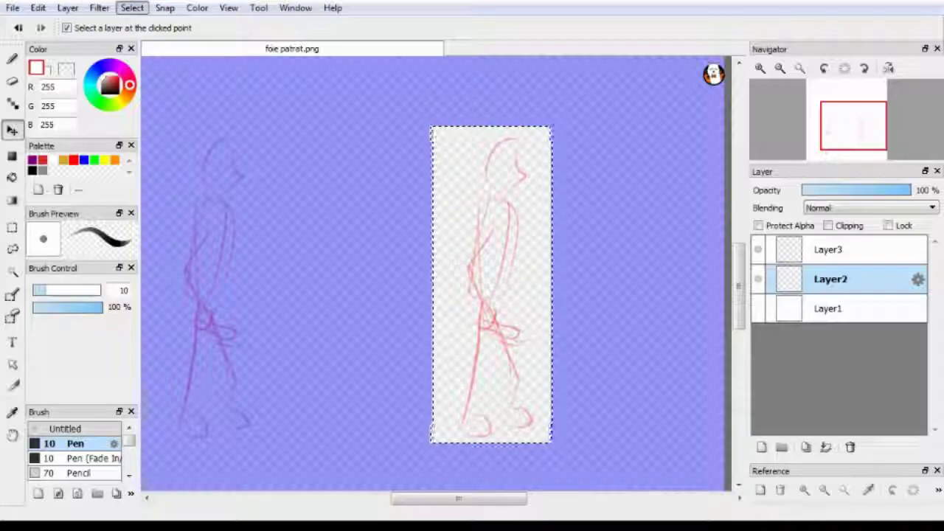
Flip the copied figure horizontally to face the original and merge its layer down into Layer2
key("ctrl+t")
left_click_drag(472, 270, 428, 269)
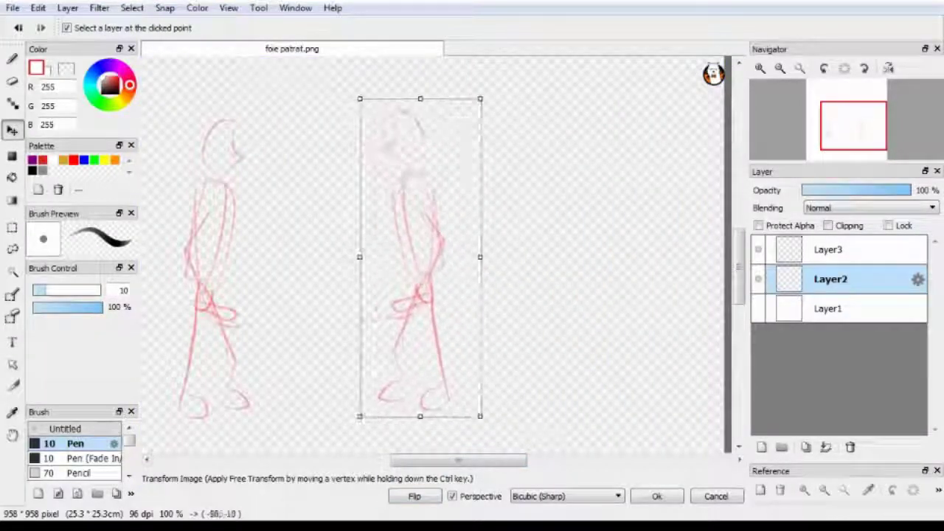
key("Return")
key("ctrl+d")
key("m")
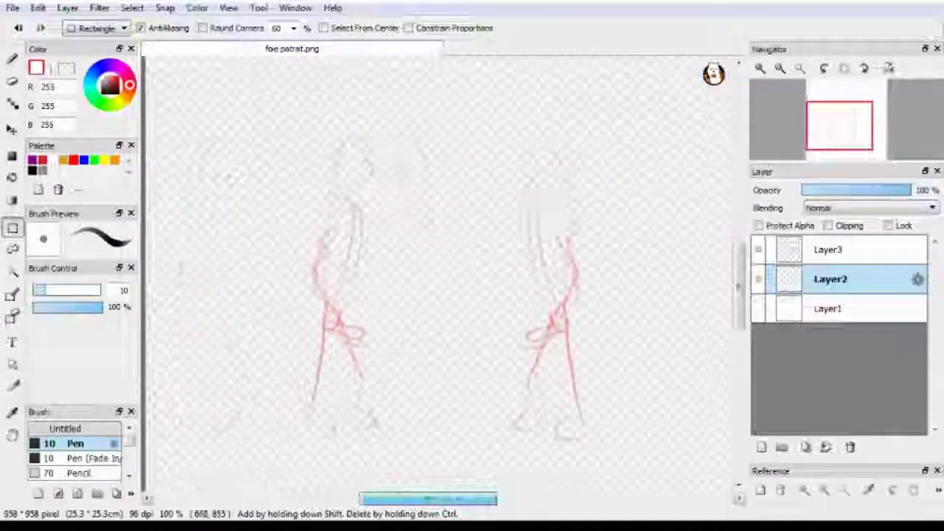
key("ctrl+e")
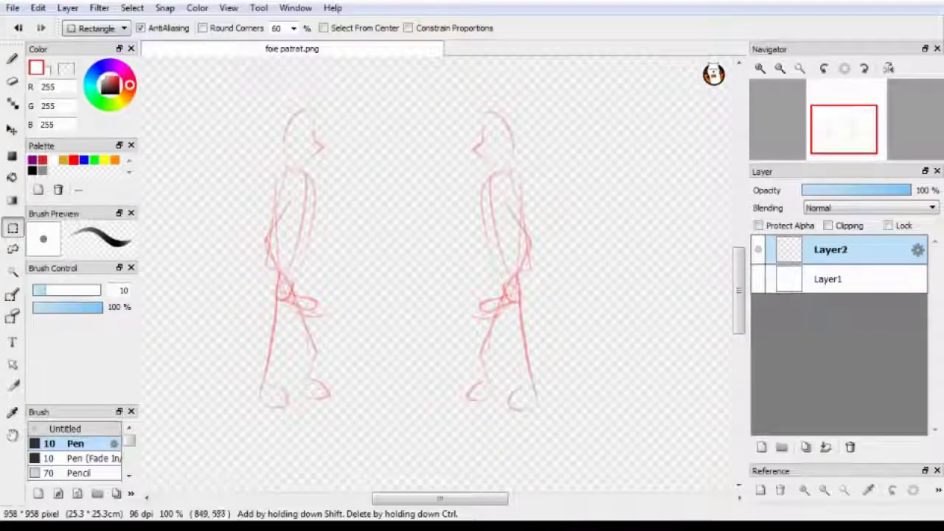
key("ctrl+plus")
key("b")
left_click(828, 279)
left_click(830, 250)
left_click(762, 447)
key("ctrl+z")
key("m")
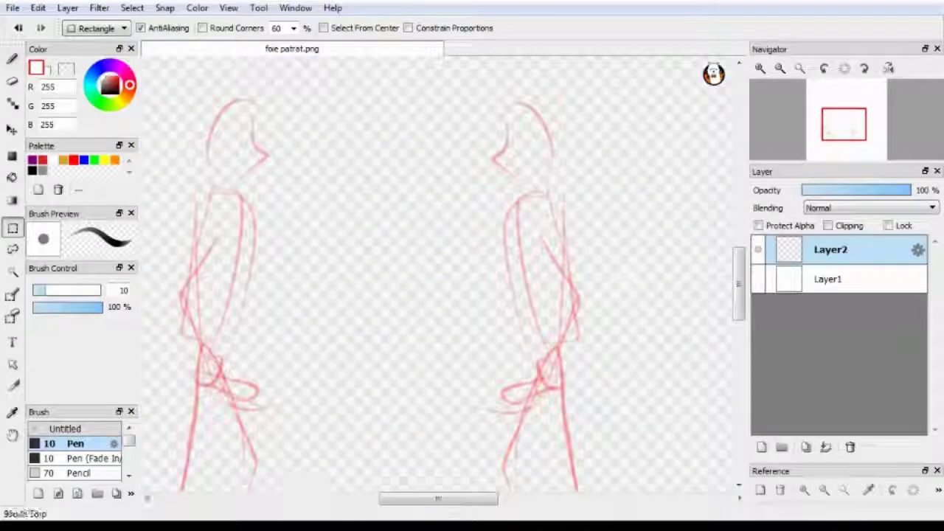
key("b")
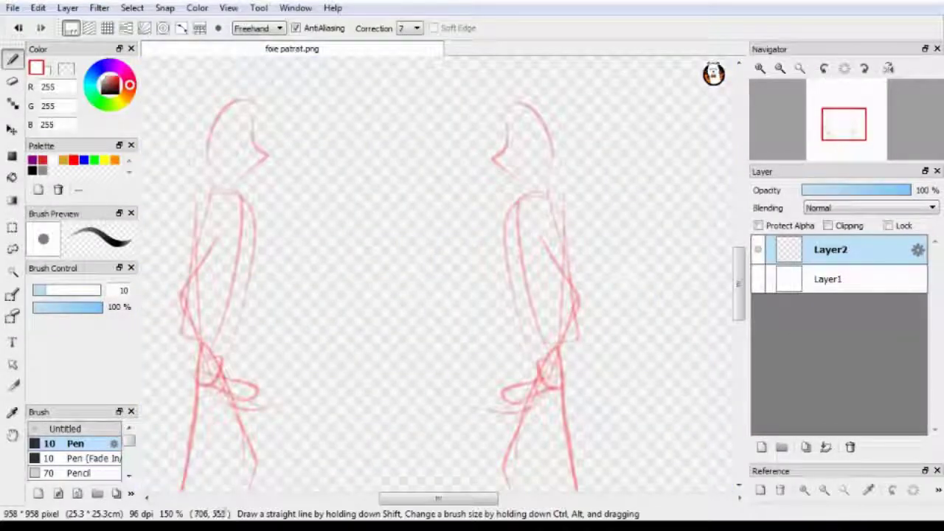
key("m")
left_click_drag(210, 169, 320, 272)
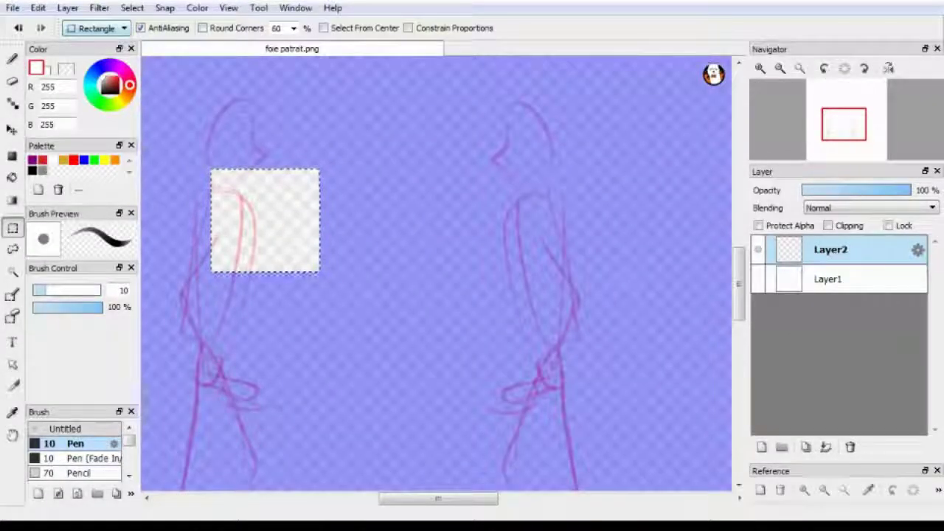
key("ctrl+d")
Sketch a raised arm, outer hair line and mouth on the left figure, and new leg lines on the right figure, in red
key("b")
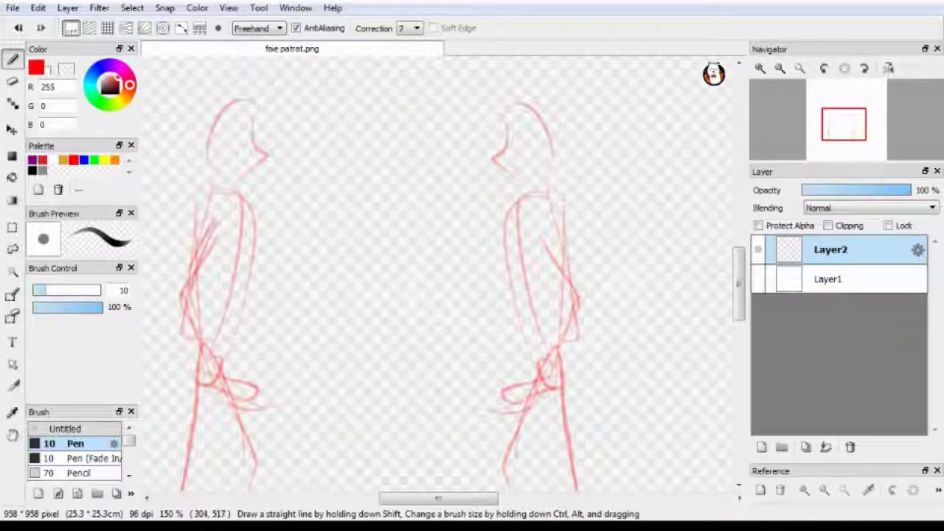
left_click_drag(321, 208, 316, 243)
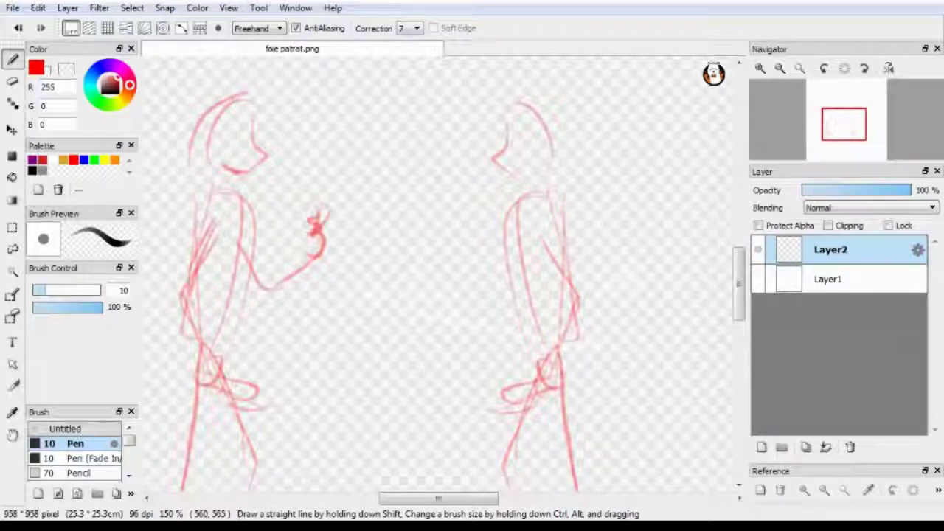
left_click_drag(561, 377, 575, 418)
scroll(576, 413, "down", 3)
left_click_drag(568, 260, 587, 407)
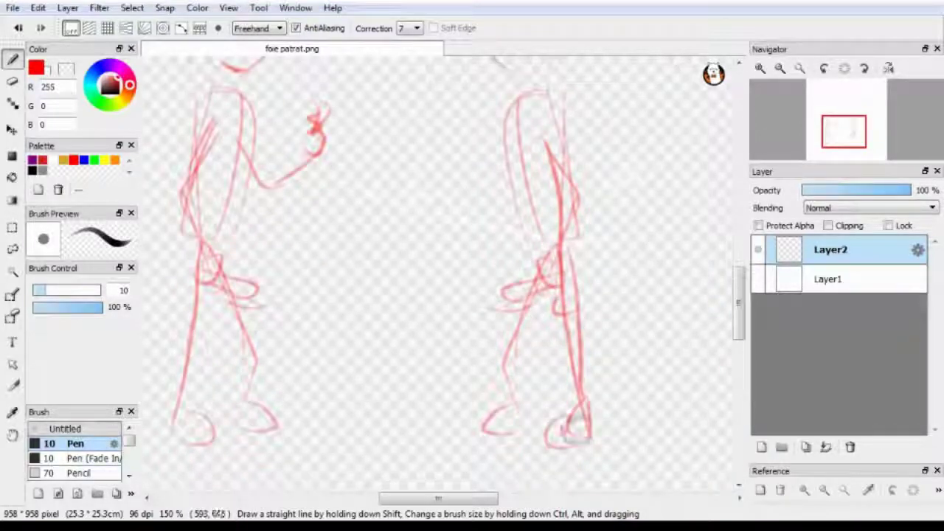
scroll(527, 413, "up", 2)
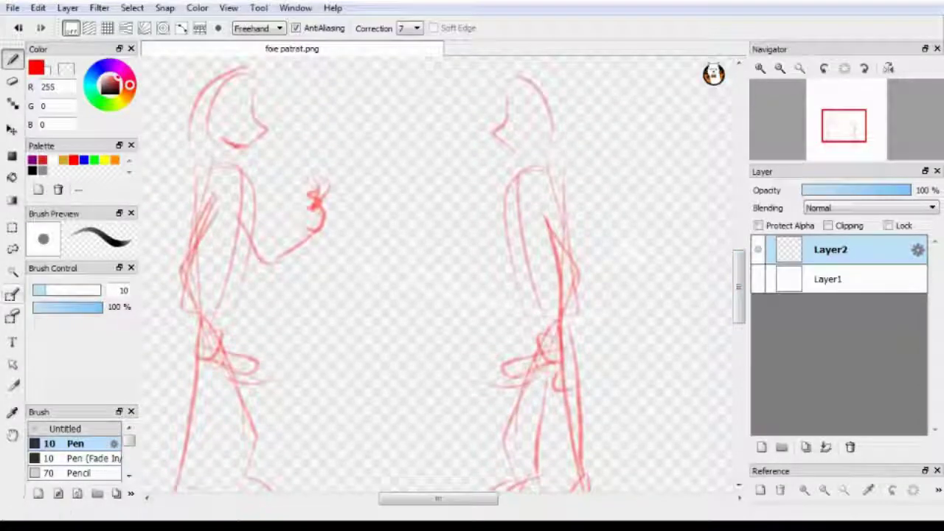
Sketch the right figure's torso and hanging arm in blue over the red lines
left_click(83, 160)
mouse_move(539, 174)
left_mouse_down()
mouse_move(565, 302)
mouse_move(532, 316)
left_mouse_up()
left_click_drag(559, 214, 560, 304)
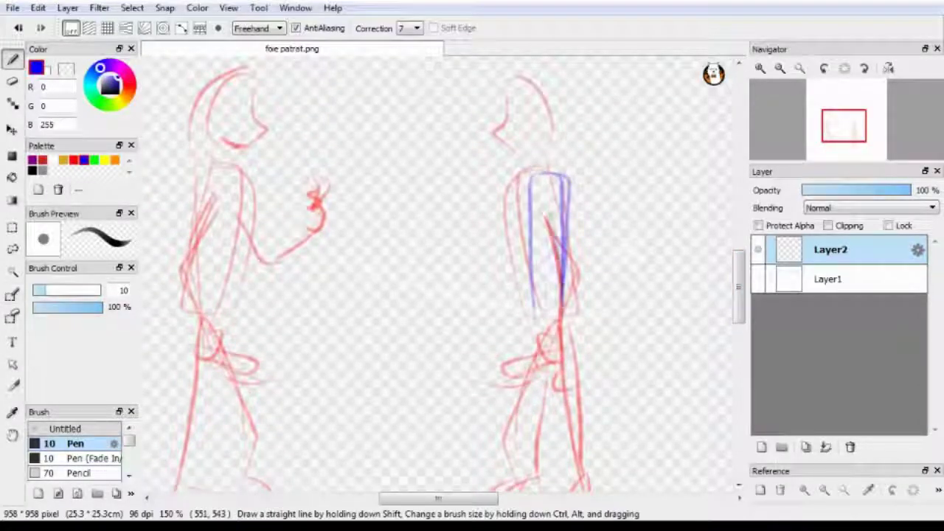
Sketch a long pole over the right figure's shoulder with the arm holding it, and outline hair on both heads in blue
left_click_drag(610, 107, 616, 95)
left_click_drag(605, 95, 653, 63)
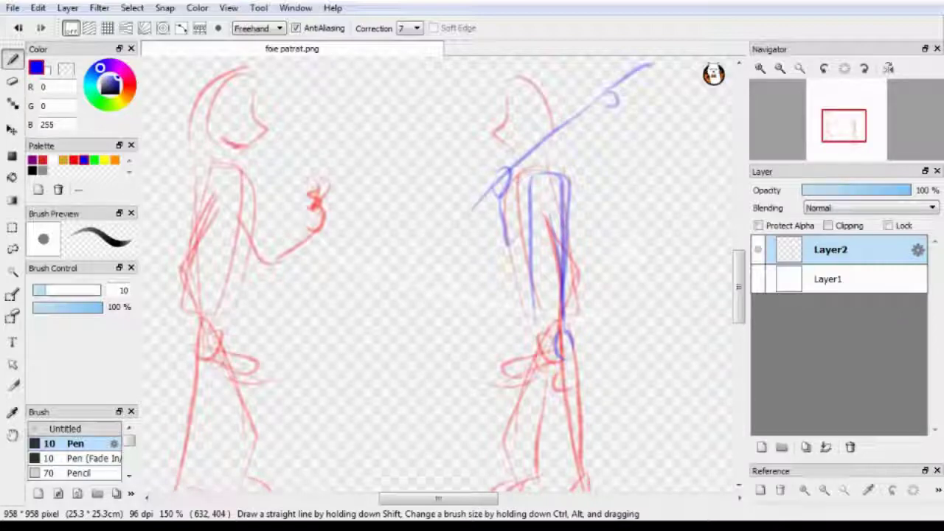
scroll(439, 273, "up", 1)
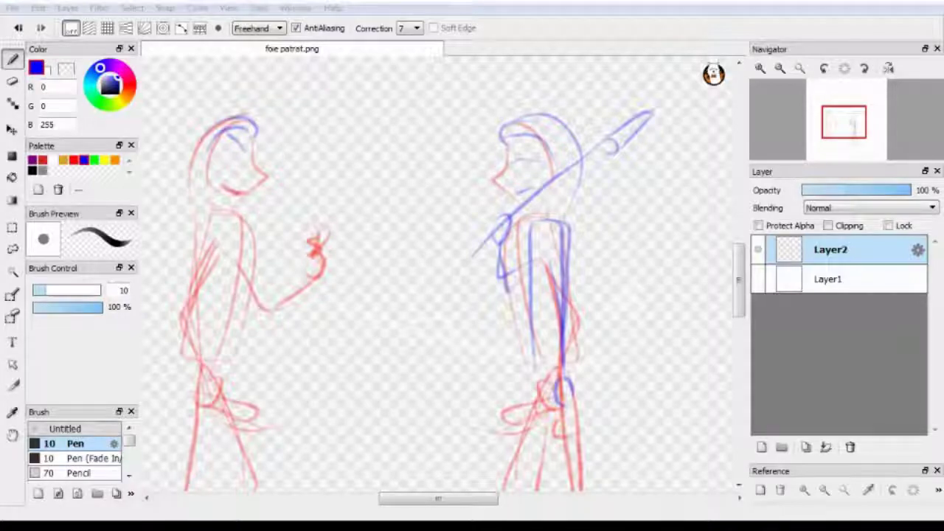
scroll(439, 273, "down", 2)
scroll(439, 273, "up", 2)
left_click_drag(538, 203, 452, 292)
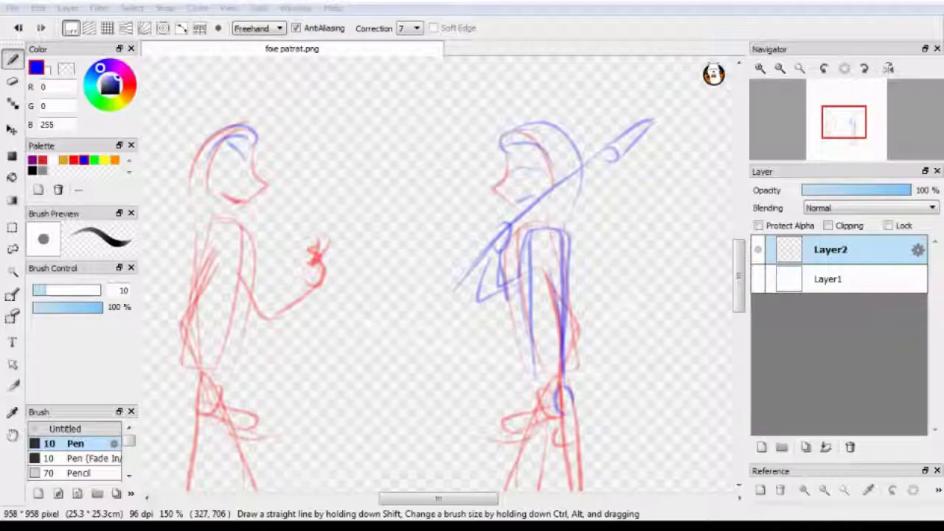
Erase the right figure's old front thigh and the lines around its hip
scroll(439, 273, "down", 2)
scroll(439, 273, "up", 1)
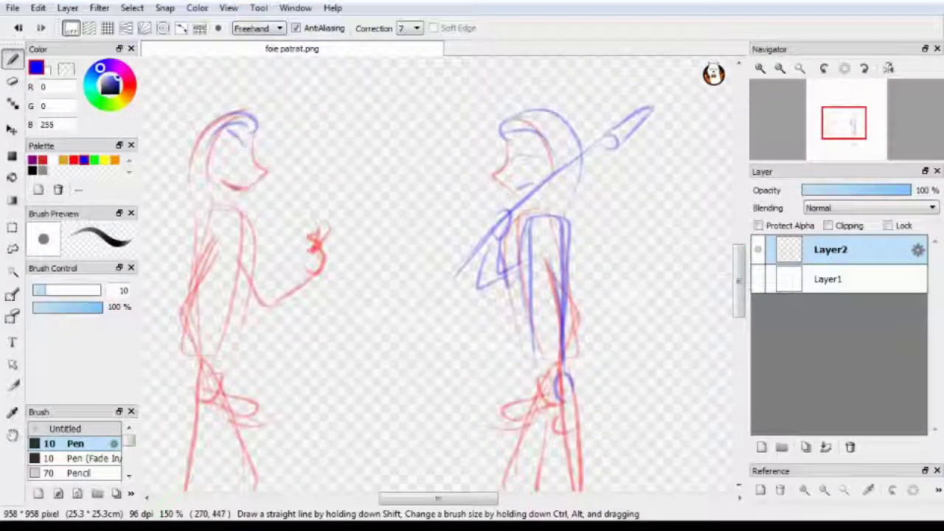
scroll(439, 273, "down", 3)
scroll(439, 273, "up", 1)
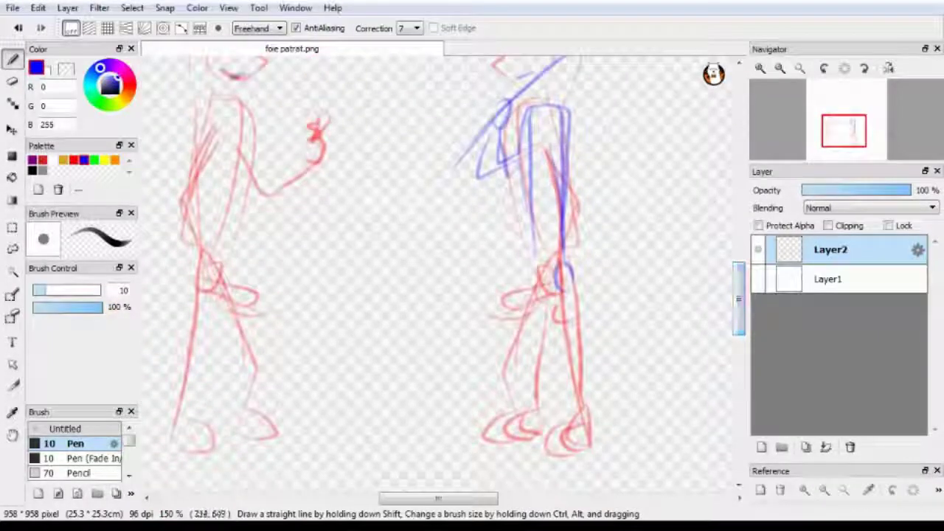
key("e")
left_click_drag(542, 271, 512, 363)
scroll(439, 273, "up", 1)
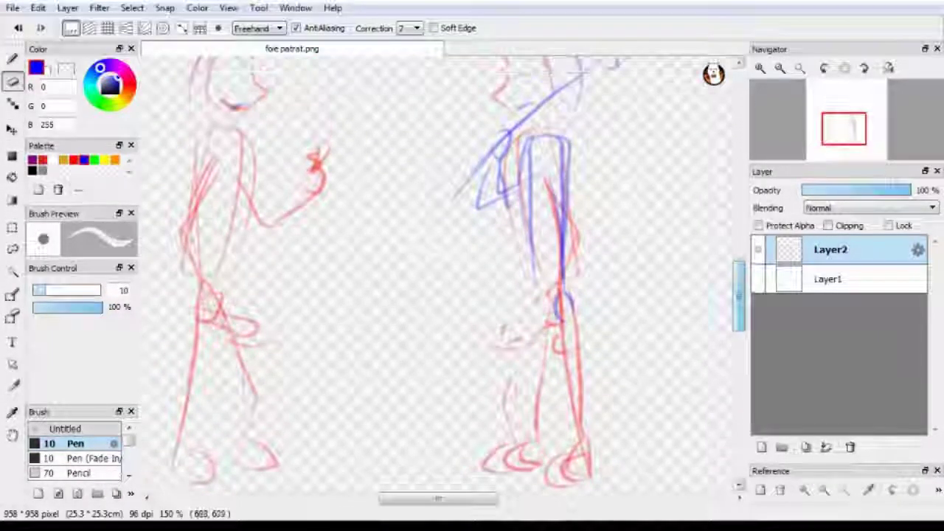
Sketch the right figure's shirt hem, legs and foot in blue
key("b")
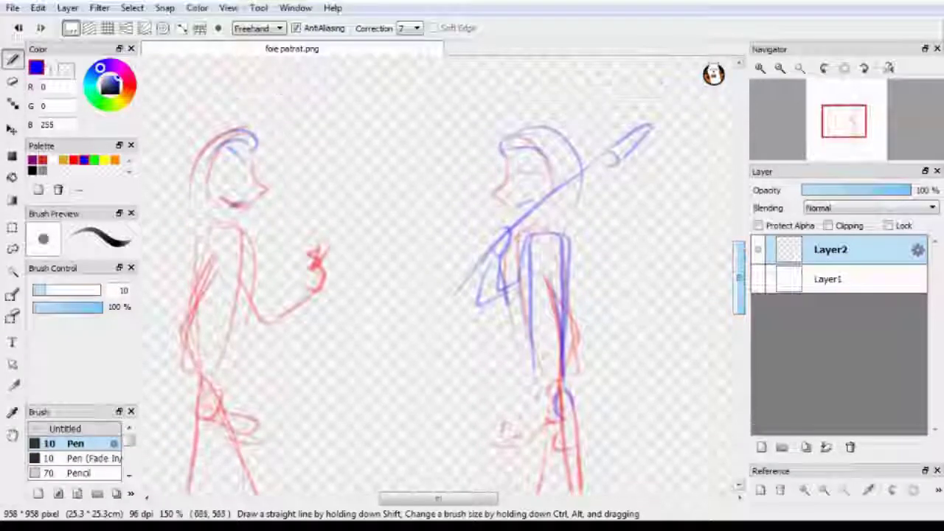
left_click_drag(541, 279, 534, 399)
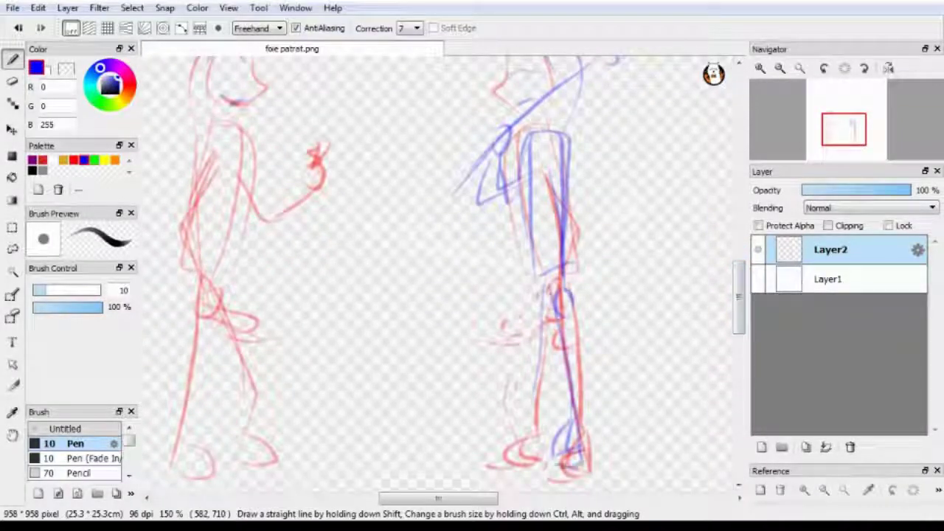
scroll(439, 273, "up", 5)
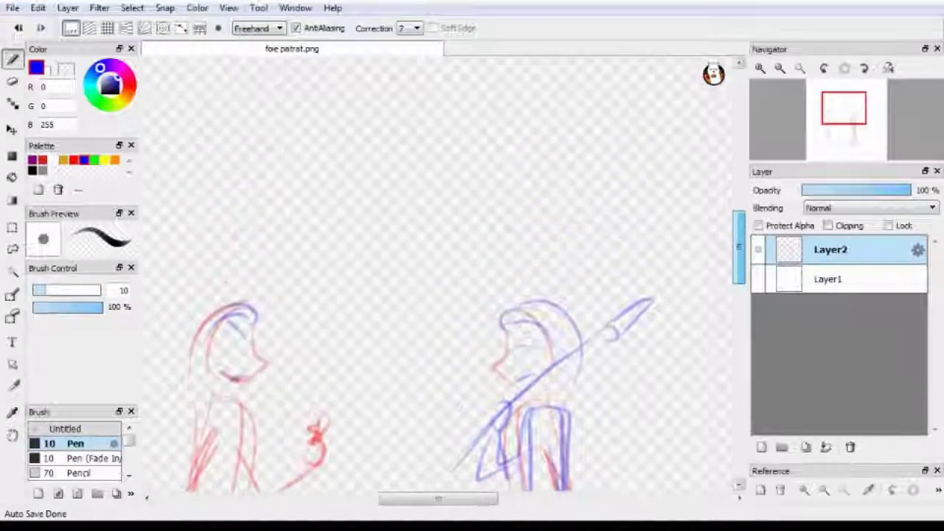
Select both figures and enlarge them to fill more of the canvas
scroll(439, 272, "down", 3)
scroll(443, 295, "down", 1)
key("m")
left_click_drag(334, 221, 528, 412)
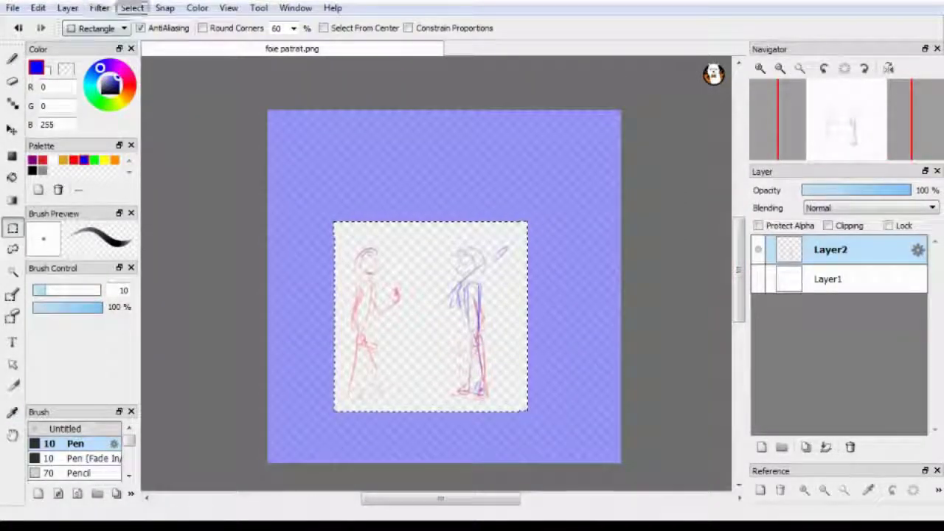
key("ctrl+t")
left_click_drag(335, 221, 303, 133)
key("Return")
key("ctrl+d")
Sketch loose blue shapes in the two upper corners of the canvas, above the figures
key("b")
key("ctrl+shift+n")
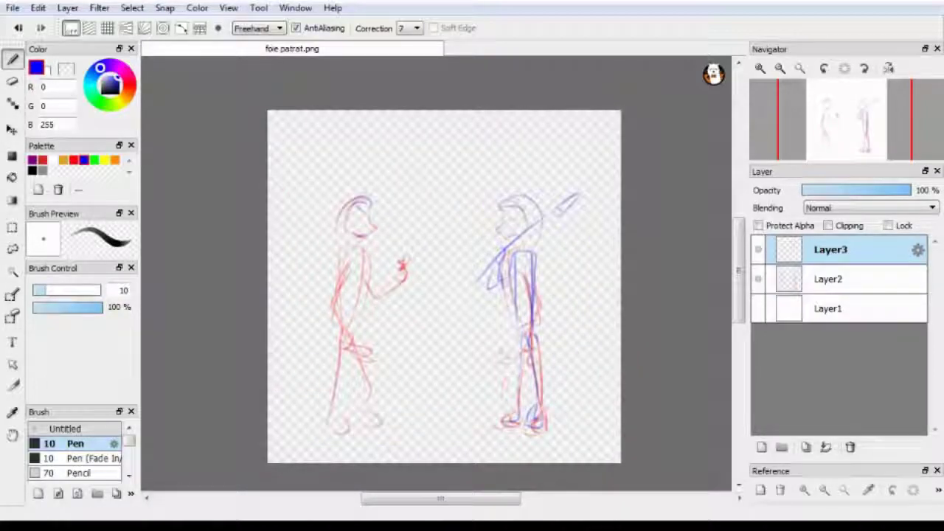
key("ctrl+z")
scroll(443, 273, "up", 2)
scroll(443, 273, "up", 3)
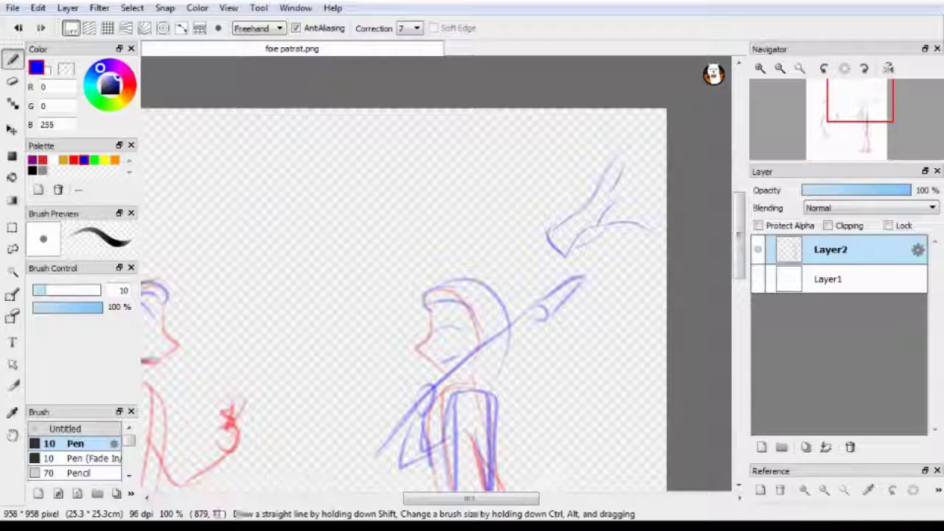
scroll(443, 295, "left", 4)
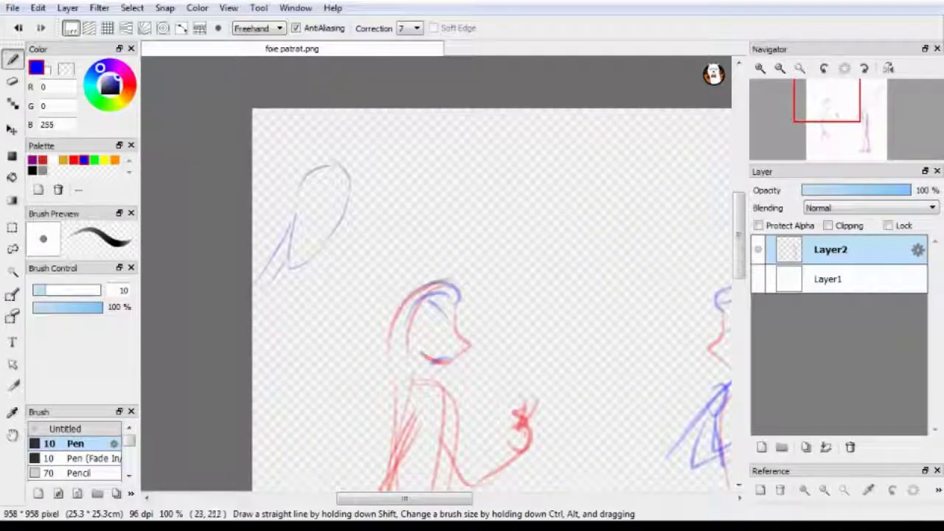
left_click_drag(277, 172, 254, 163)
Sketch jagged blue claw-like shapes reaching in from the right and top edges of the canvas
scroll(443, 295, "right", 5)
mouse_move(529, 422)
left_mouse_down()
mouse_move(566, 428)
mouse_move(562, 454)
left_mouse_up()
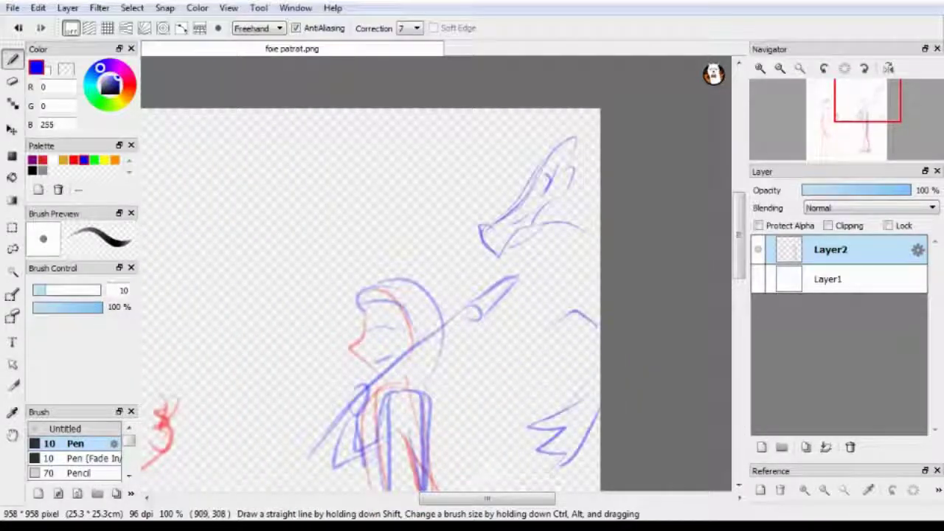
left_click_drag(552, 350, 526, 317)
mouse_move(434, 199)
left_mouse_down()
mouse_move(464, 124)
mouse_move(461, 169)
mouse_move(460, 110)
left_mouse_up()
Sketch long hair down the left figure's back and a line along its arm in blue
scroll(731, 191, "down", 1)
scroll(443, 273, "left", 2)
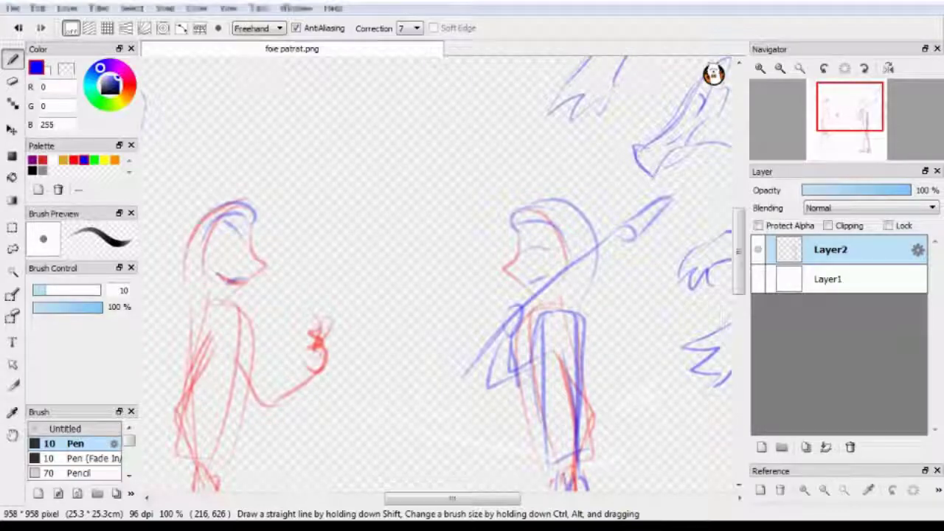
scroll(443, 273, "down", 1)
scroll(443, 273, "left", 1)
scroll(443, 273, "down", 1)
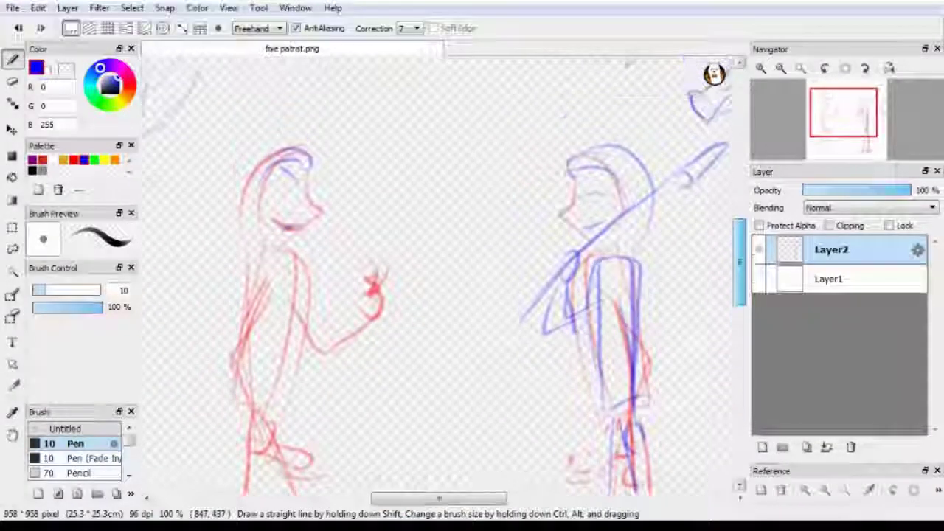
left_click_drag(263, 213, 246, 332)
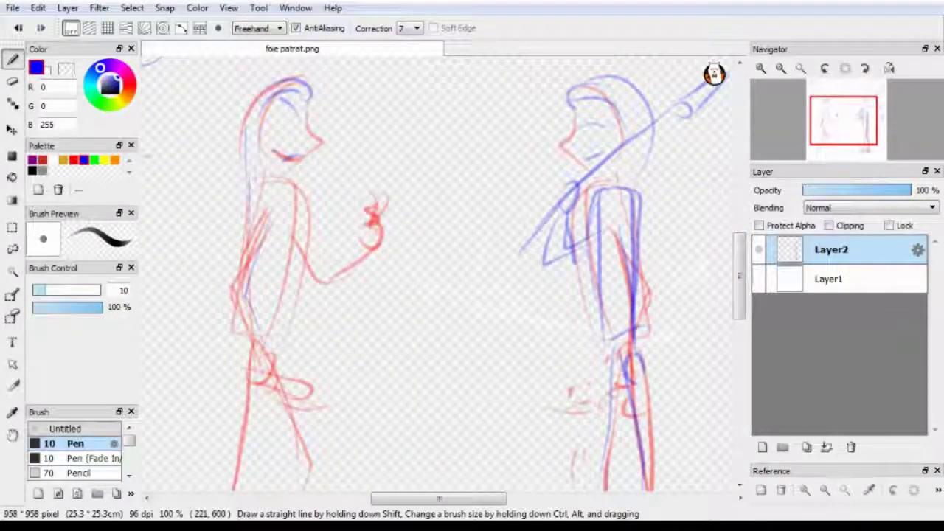
Draw the letters "VS" in blue in the empty space above and between the two figures
scroll(443, 273, "down", 2)
scroll(443, 273, "up", 5)
scroll(443, 273, "right", 2)
mouse_move(296, 144)
left_mouse_down()
mouse_move(340, 147)
mouse_move(384, 188)
left_mouse_up()
Add a new layer above the sketch and choose the fade-in pen brush with black as the drawing colour
left_click(762, 447)
left_click(75, 458)
left_click(32, 171)
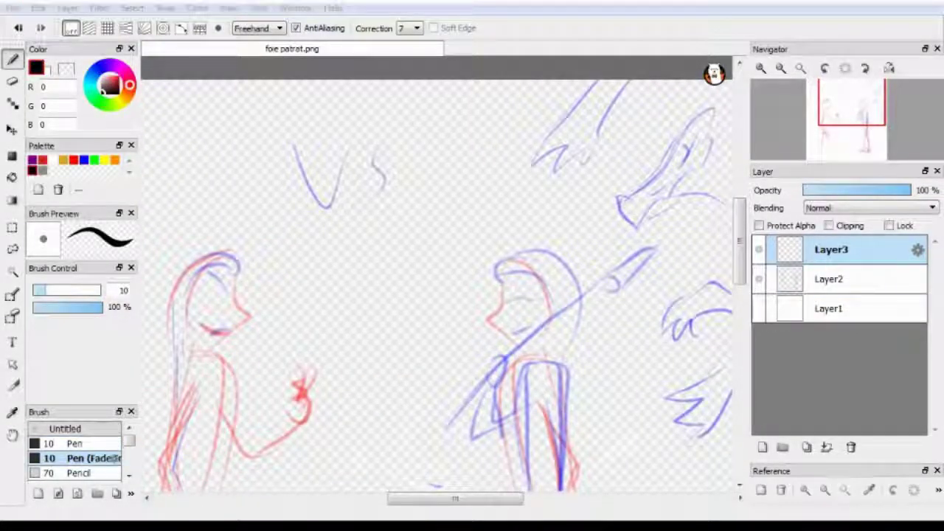
Switch to Layer2 with the regular Pen in red and add red strokes to the upper-right claw shape and the right figure's neck
scroll(442, 280, "left", 3)
scroll(443, 273, "right", 4)
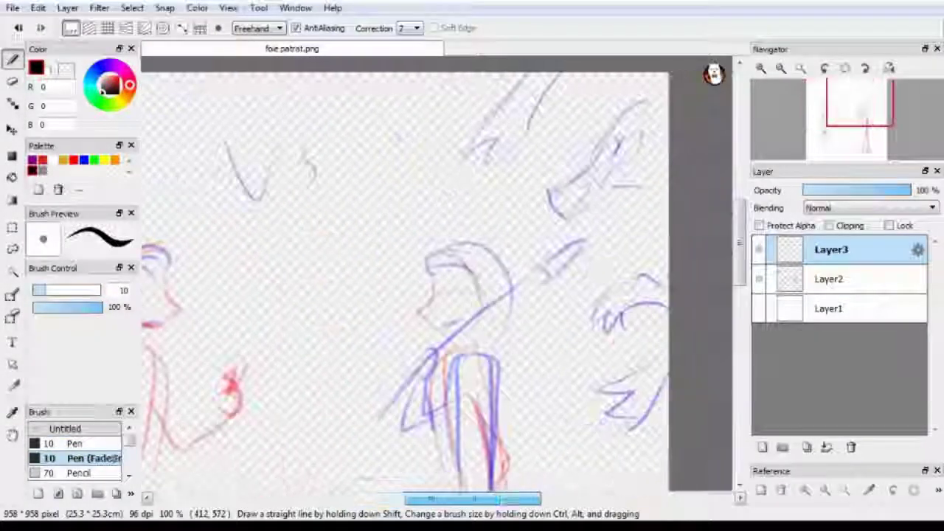
scroll(442, 273, "down", 1)
left_click(831, 279)
left_click(74, 444)
left_click(42, 159)
scroll(443, 273, "left", 3)
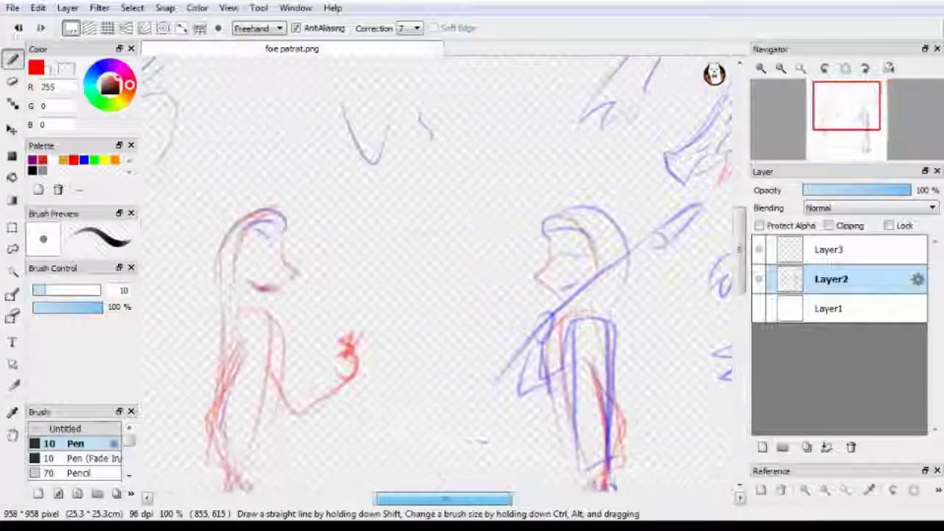
scroll(443, 273, "down", 2)
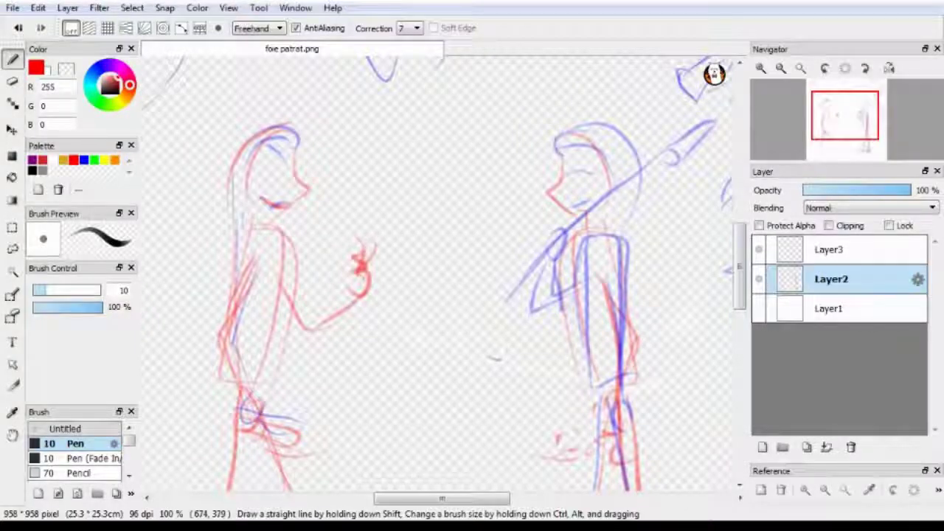
Sketch a red claw-like shape reaching in from the lower right edge of the canvas
scroll(439, 273, "down", 2)
scroll(439, 273, "right", 3)
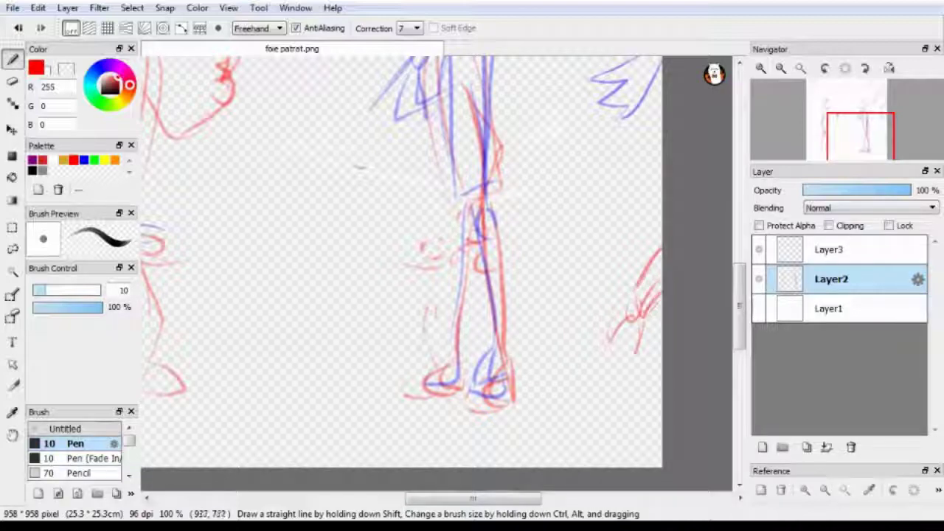
scroll(402, 262, "right", 3)
scroll(402, 262, "left", 4)
scroll(402, 262, "right", 2)
Retrace the "VS" letters in red and add red strokes along the shapes at the canvas's upper left edge
scroll(402, 262, "up", 3)
scroll(402, 262, "left", 3)
scroll(402, 261, "up", 2)
scroll(402, 262, "down", 2)
scroll(402, 262, "up", 3)
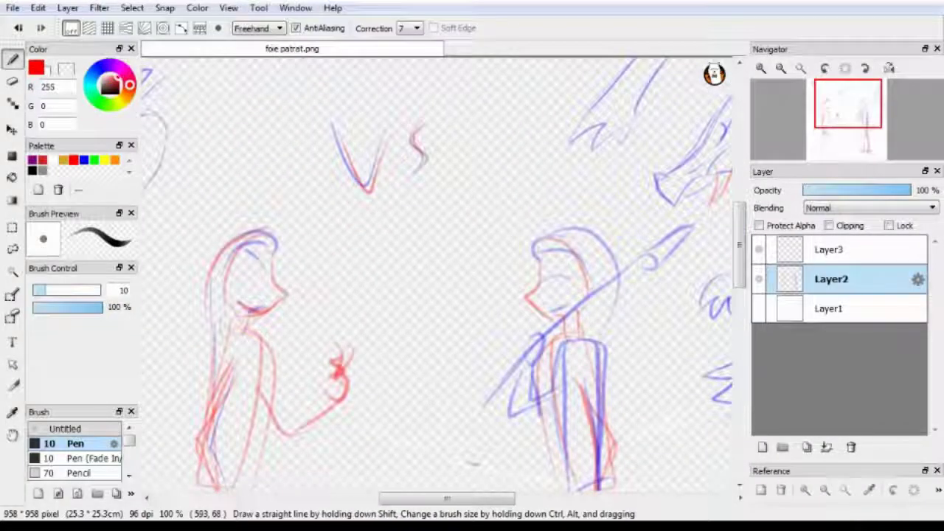
scroll(402, 261, "left", 3)
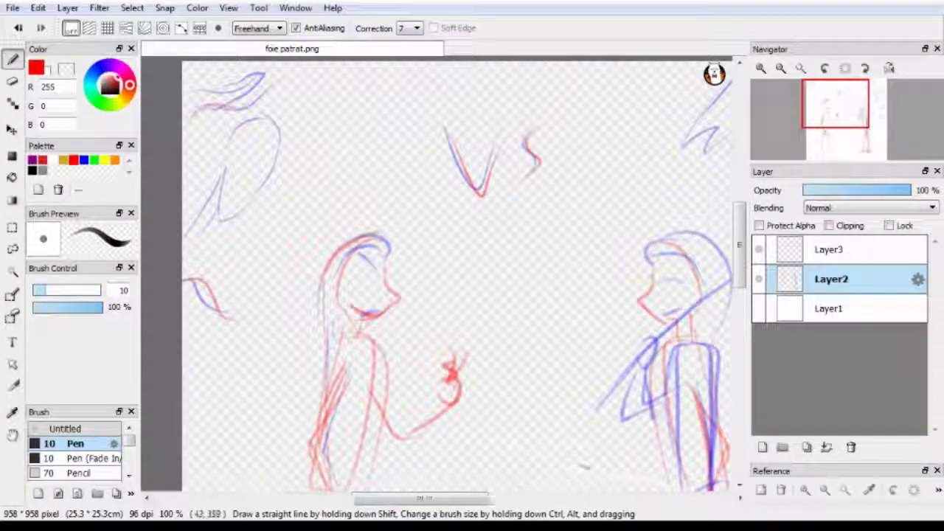
left_click_drag(214, 183, 187, 229)
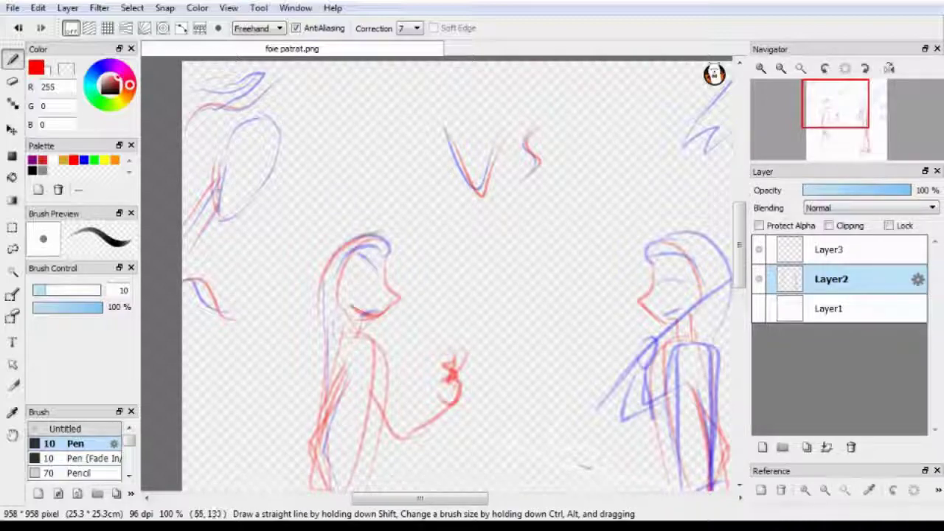
Return to Layer3 with the fade-in pen in black and try a curved test stroke between the two figures
scroll(443, 273, "right", 3)
scroll(442, 273, "down", 3)
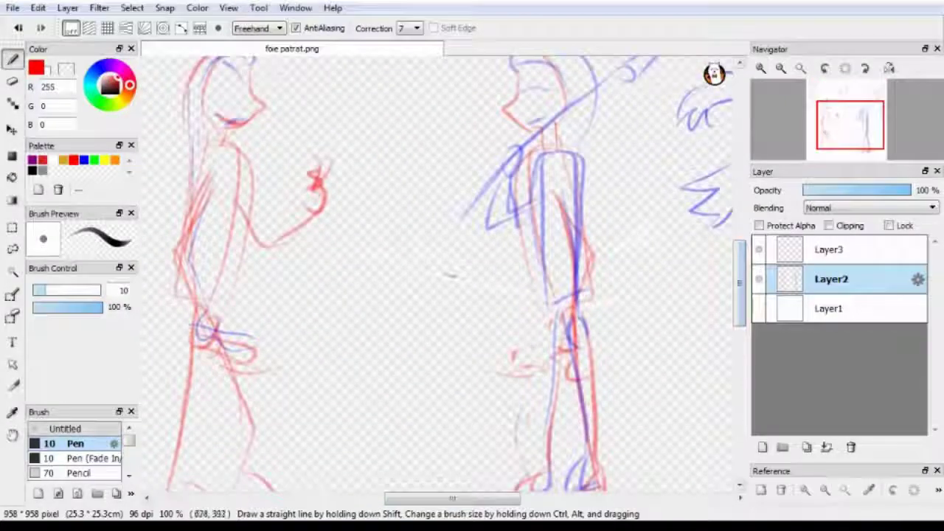
left_click(828, 249)
left_click(76, 458)
left_click(32, 170)
left_click_drag(362, 214, 424, 295)
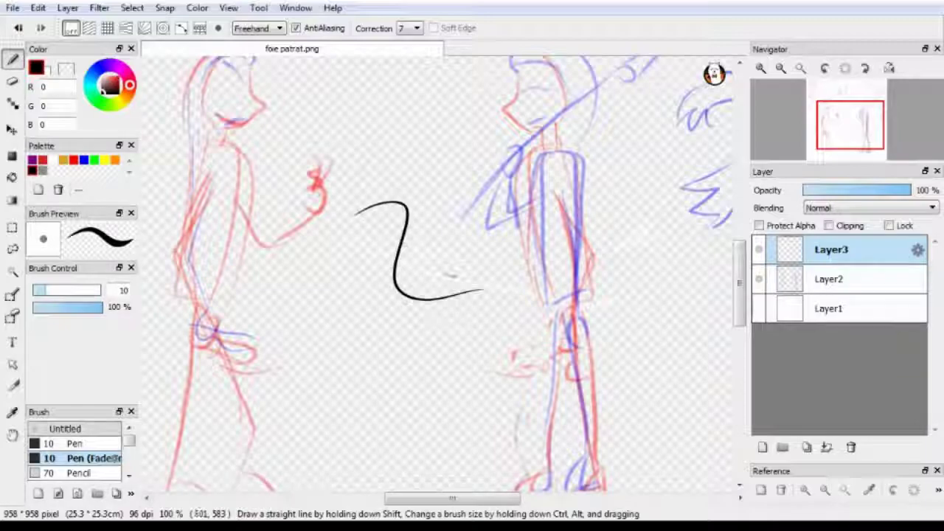
key("ctrl+z")
Ink the right figure's face profile, mouth, front neck line and the hair framing the face in black
scroll(443, 273, "up", 3)
scroll(443, 273, "right", 4)
mouse_move(445, 132)
left_mouse_down()
mouse_move(410, 253)
mouse_move(492, 319)
left_mouse_up()
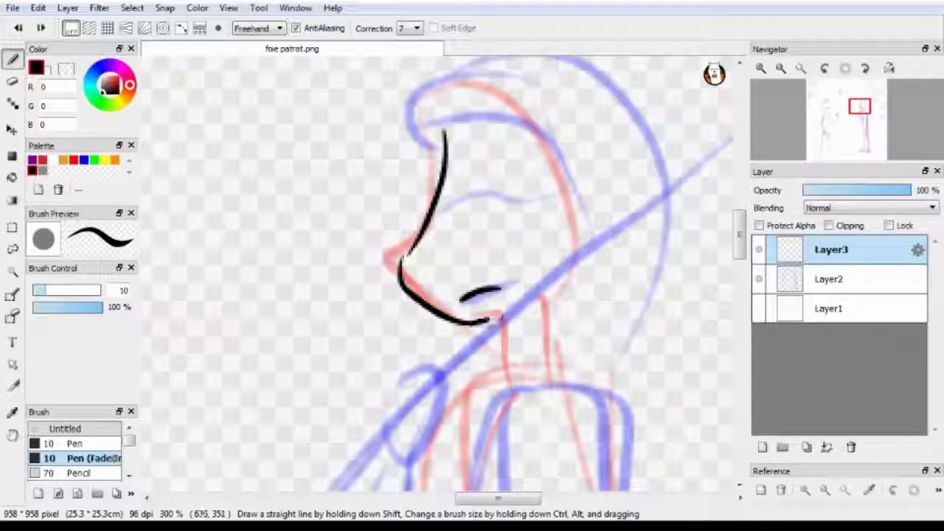
mouse_move(442, 127)
left_mouse_down()
mouse_move(585, 207)
mouse_move(553, 332)
left_mouse_up()
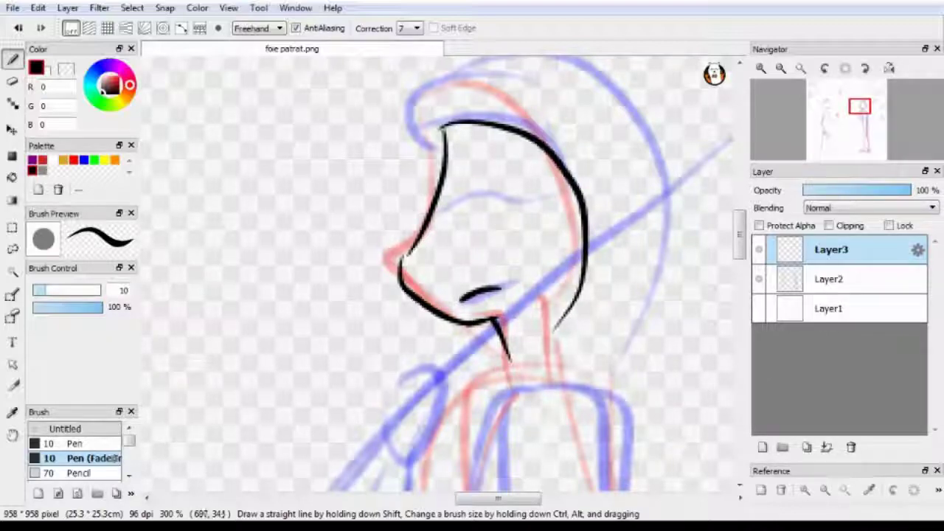
mouse_move(538, 148)
left_mouse_down()
mouse_move(534, 254)
mouse_move(580, 255)
mouse_move(556, 295)
left_mouse_up()
Ink the right figure's jagged side lock, collar and shoulder line, and the outer contour of the hair
scroll(443, 273, "down", 3)
left_click_drag(577, 208, 473, 339)
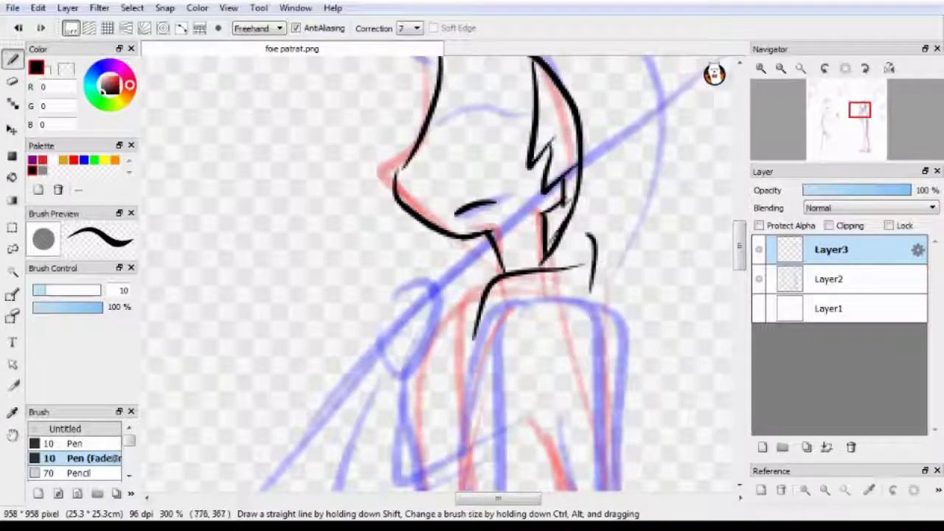
scroll(443, 273, "up", 6)
mouse_move(402, 221)
left_mouse_down()
mouse_move(505, 169)
mouse_move(616, 152)
mouse_move(664, 244)
mouse_move(668, 321)
mouse_move(649, 325)
mouse_move(617, 426)
left_mouse_up()
scroll(443, 273, "down", 10)
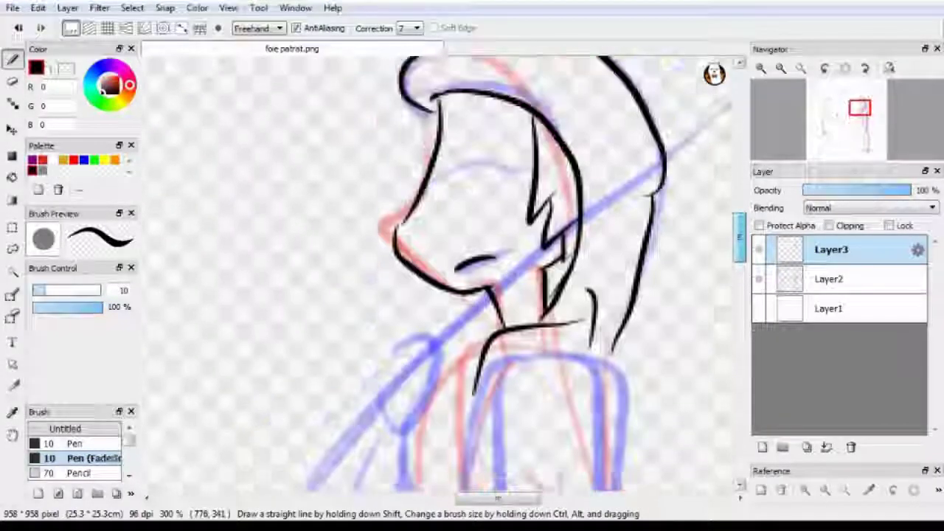
scroll(443, 272, "down", 10)
scroll(443, 273, "up", 7)
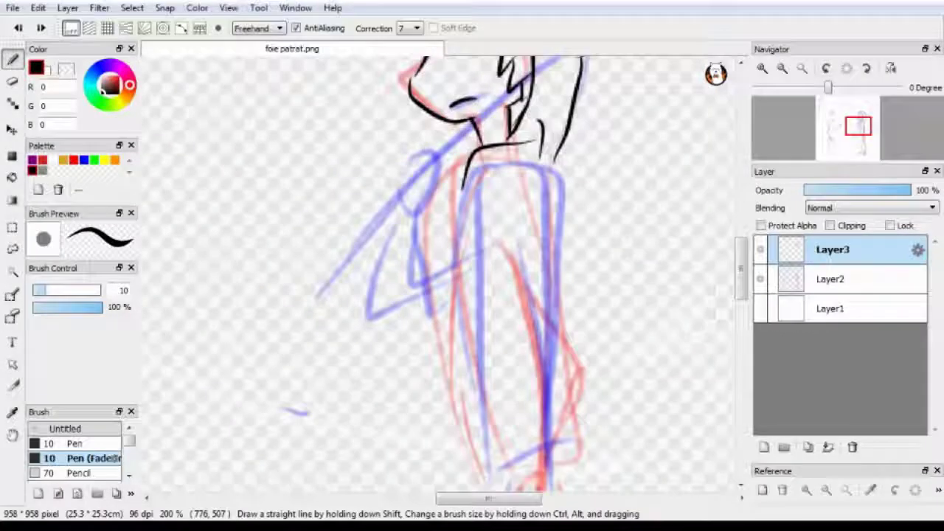
left_click(845, 68)
left_click(827, 67)
left_click(847, 68)
left_click_drag(498, 238, 539, 232)
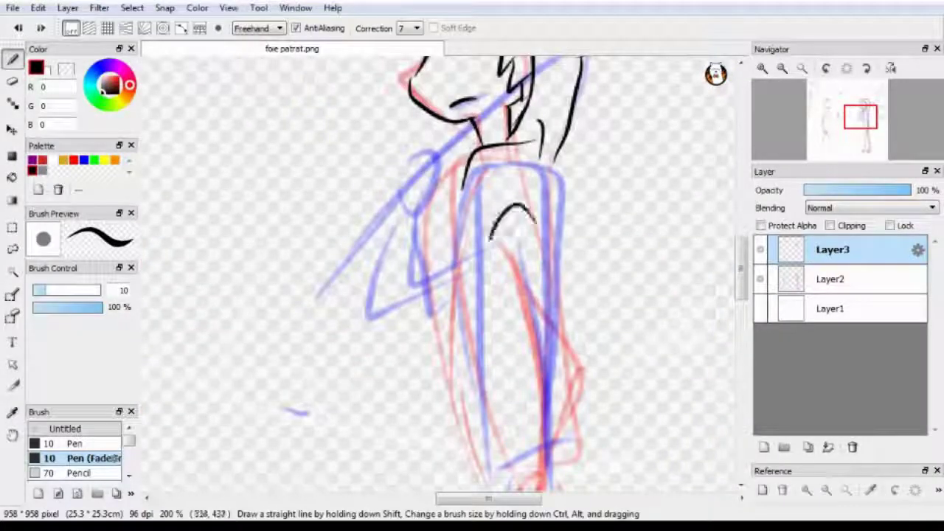
left_click_drag(550, 349, 504, 252)
key("ctrl+z")
left_click_drag(517, 210, 509, 340)
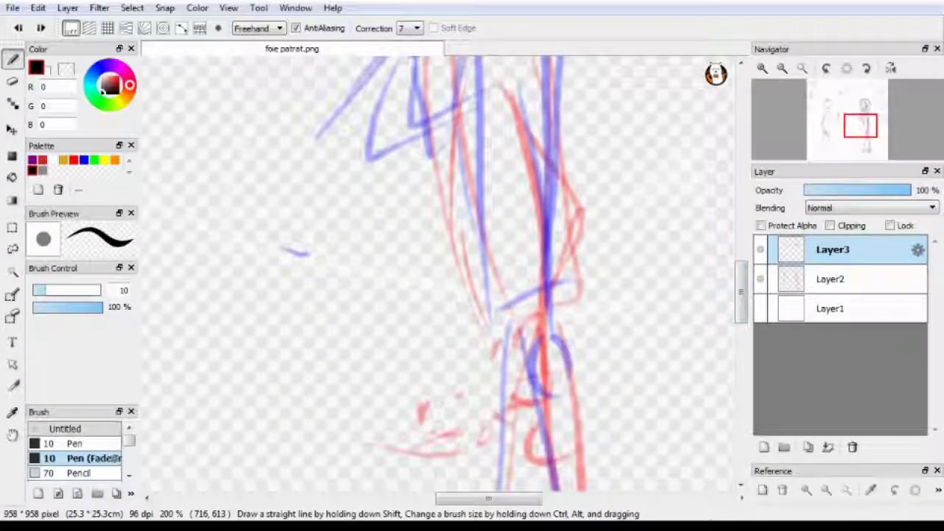
mouse_move(538, 336)
left_mouse_down()
mouse_move(583, 340)
mouse_move(562, 360)
left_mouse_up()
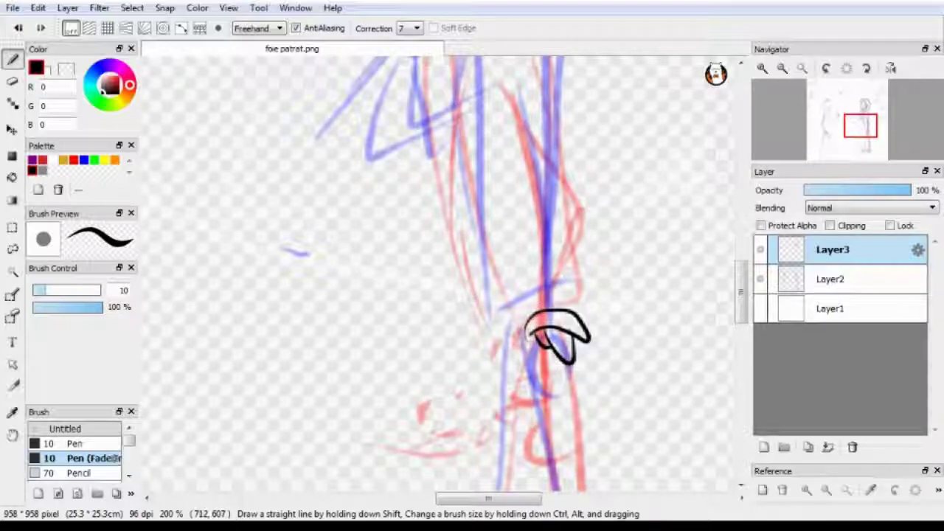
Ink the sleeve cuff and fingers at the end of the right figure's hanging arm
left_click_drag(741, 292, 741, 273)
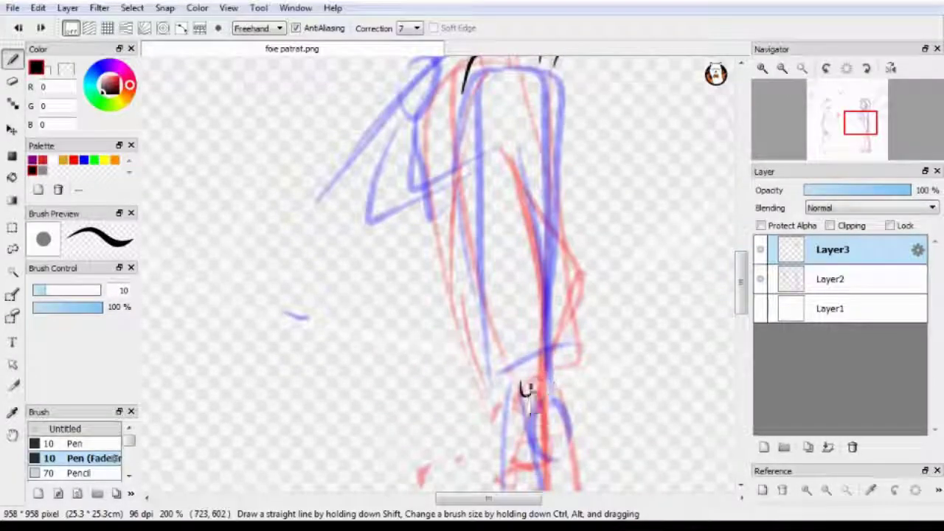
left_click_drag(513, 374, 579, 373)
scroll(546, 295, "up", 2)
Select the inked cuff and hand with a rectangle and move them slightly up and left on Layer3
key("m")
left_click_drag(497, 397, 595, 490)
key("v")
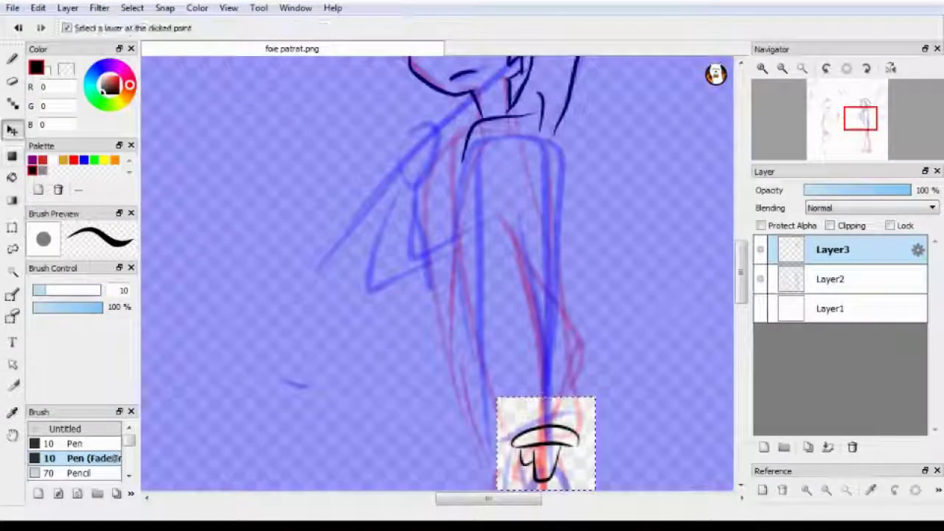
left_click(833, 279)
left_click(833, 250)
left_click(833, 279)
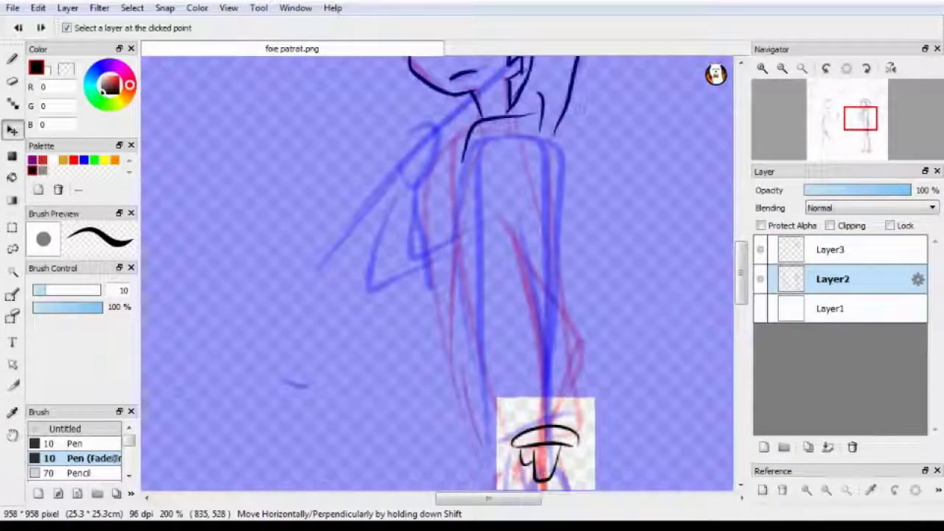
left_click_drag(546, 442, 529, 420)
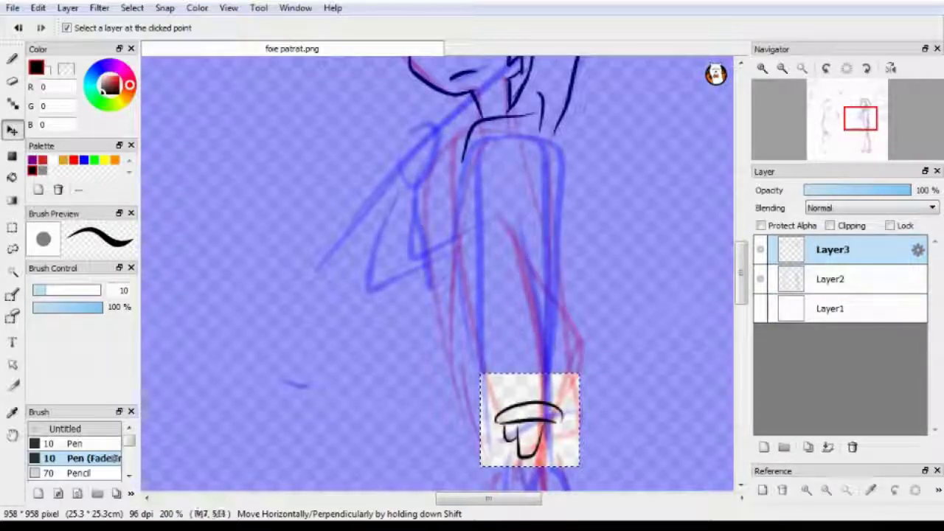
key("m")
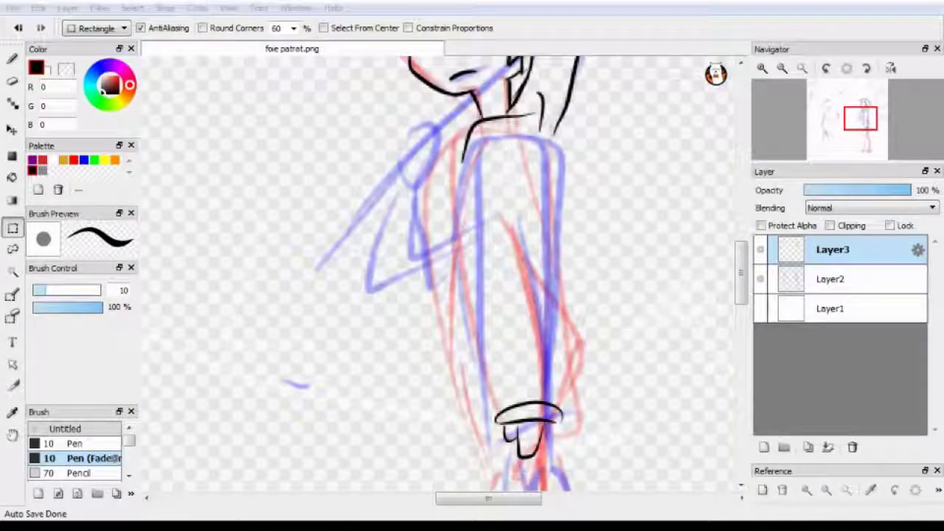
Ink the right figure's hanging arm from the shoulder down to the cuff, redrawing the upper arm's outline
key("b")
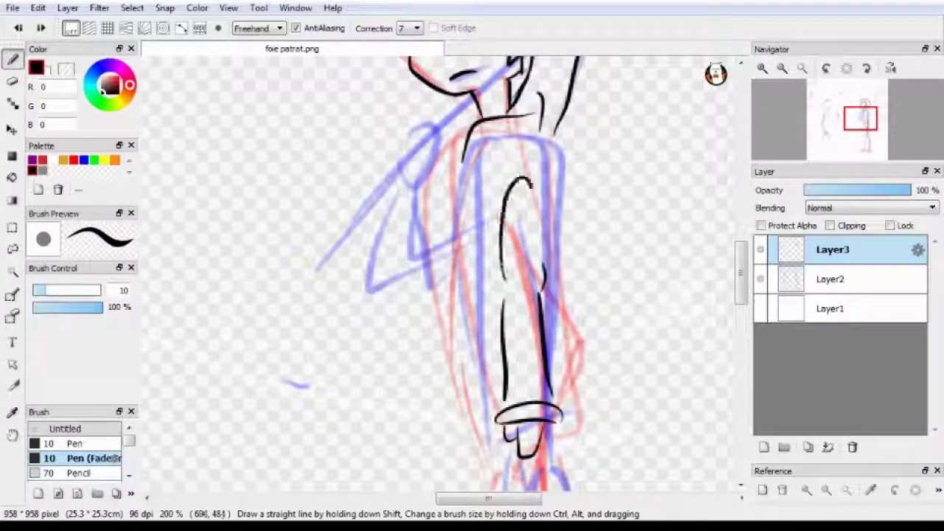
key("ctrl+z")
left_click_drag(501, 258, 542, 284)
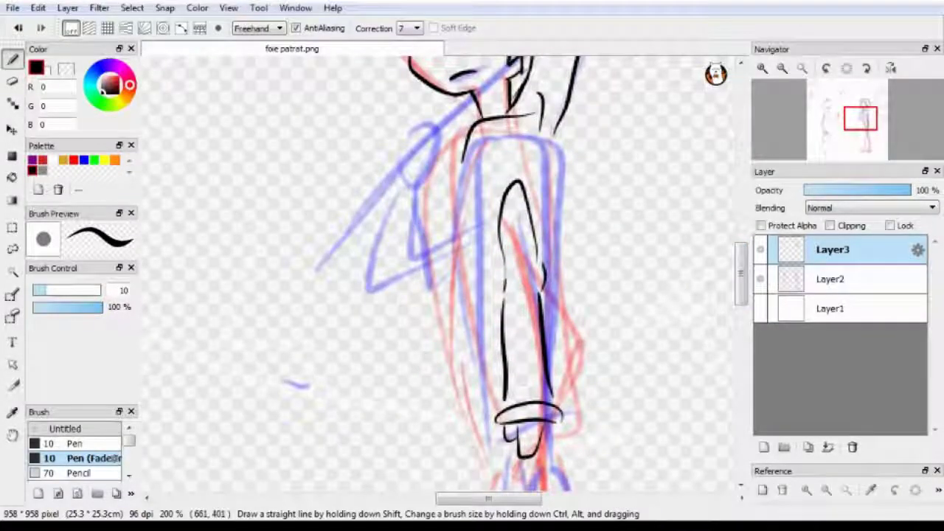
Ink the front, back and hem of the right figure's long jacket around the arm
left_click_drag(474, 166, 464, 387)
key("ctrl+z")
left_click_drag(475, 167, 494, 422)
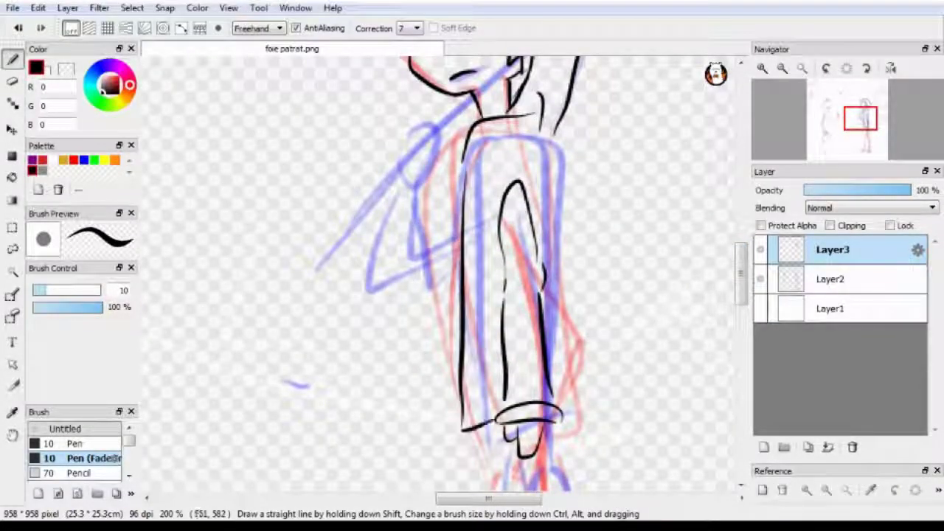
left_click_drag(550, 136, 570, 409)
scroll(569, 410, "down", 2)
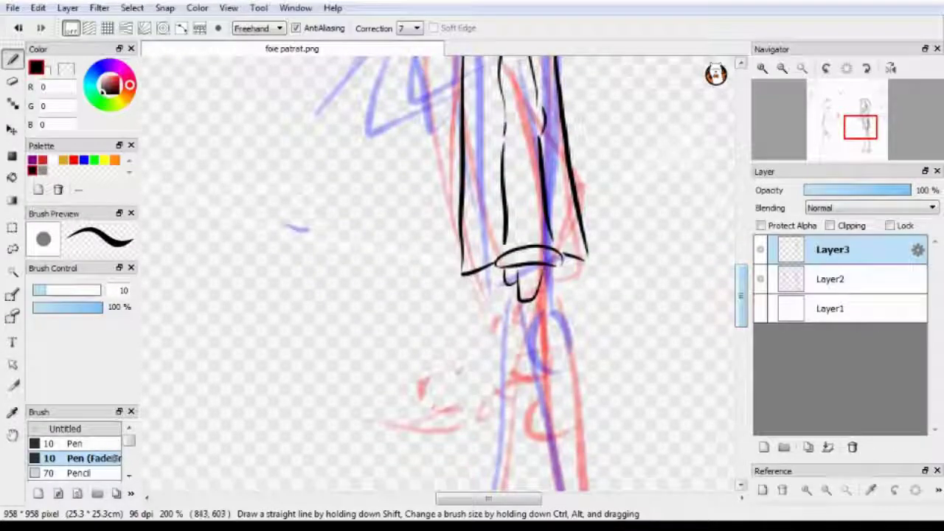
Add a new layer above Layer3 and try a first black stroke for the right figure's raised hand
scroll(570, 410, "up", 4)
key("ctrl+shift+n")
scroll(443, 273, "down", 2)
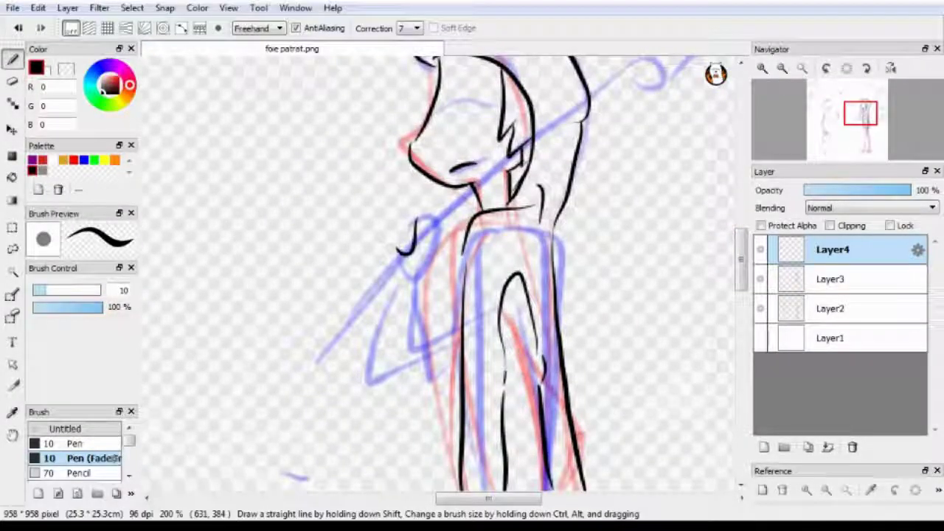
left_click(762, 68)
key("ctrl+z")
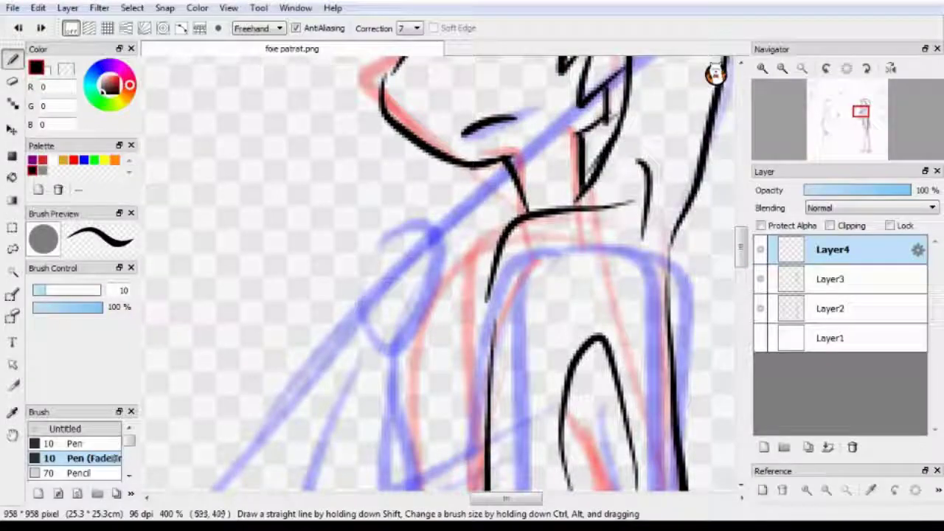
left_click(782, 68)
left_click_drag(325, 363, 469, 231)
left_click(826, 68)
left_click(827, 68)
left_click_drag(385, 132, 462, 446)
key("ctrl+z")
Draw a thick straight black staff tapering at both ends diagonally across the right figure, using brush size 21
left_click(88, 29)
mouse_move(434, 354)
left_mouse_down()
mouse_move(402, 121)
mouse_move(432, 345)
mouse_move(406, 151)
left_mouse_up()
key("ctrl+alt+0")
key("Escape")
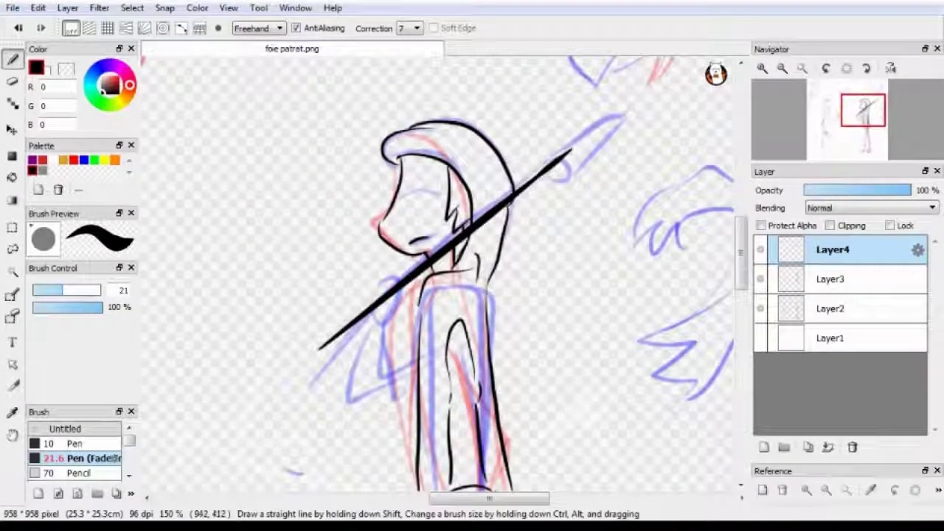
Ink the rounded head and blade lines at the staff's upper end with brush size 10
scroll(671, 85, "up", 5)
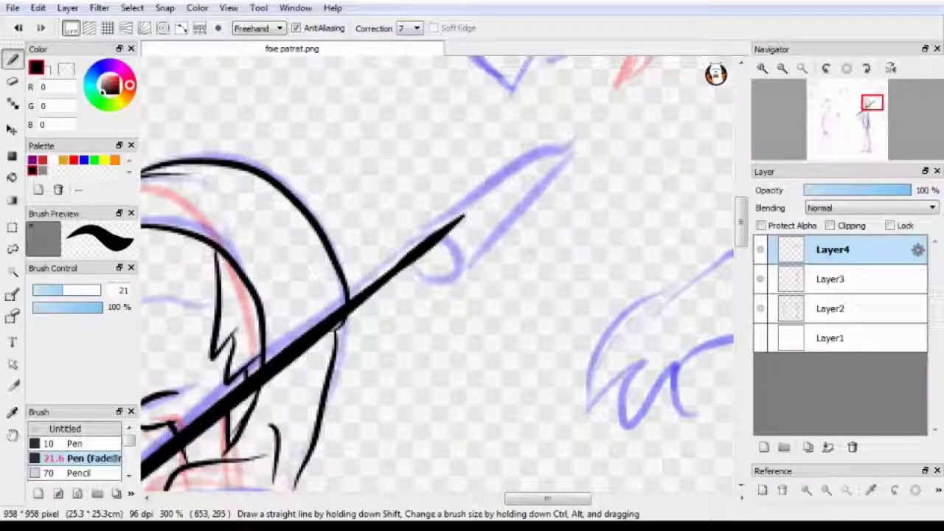
left_click_drag(449, 212, 470, 238)
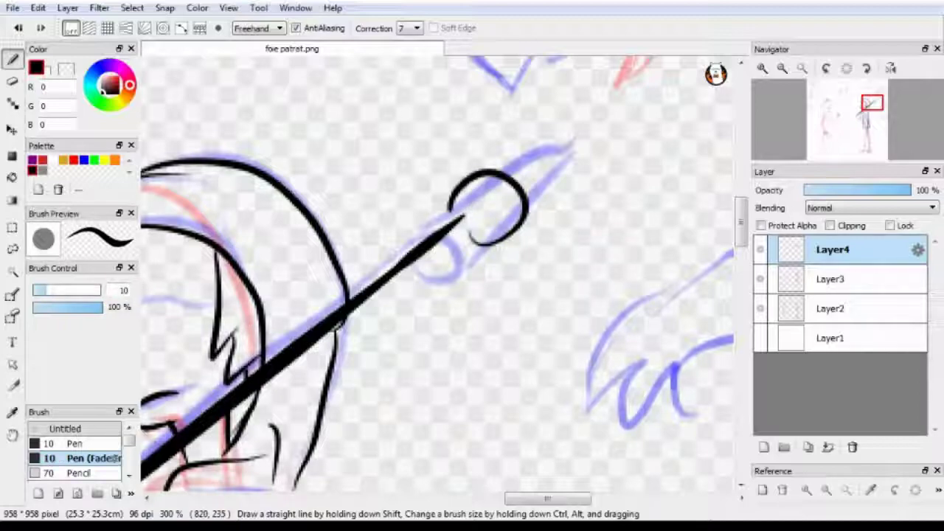
mouse_move(552, 103)
left_mouse_down()
mouse_move(694, 80)
mouse_move(608, 178)
left_mouse_up()
mouse_move(443, 296)
left_mouse_down()
mouse_move(609, 295)
mouse_move(609, 170)
left_mouse_up()
Erase the part of the staff that crosses the right figure's head, hair and neck
left_click(11, 81)
left_click_drag(501, 158, 472, 192)
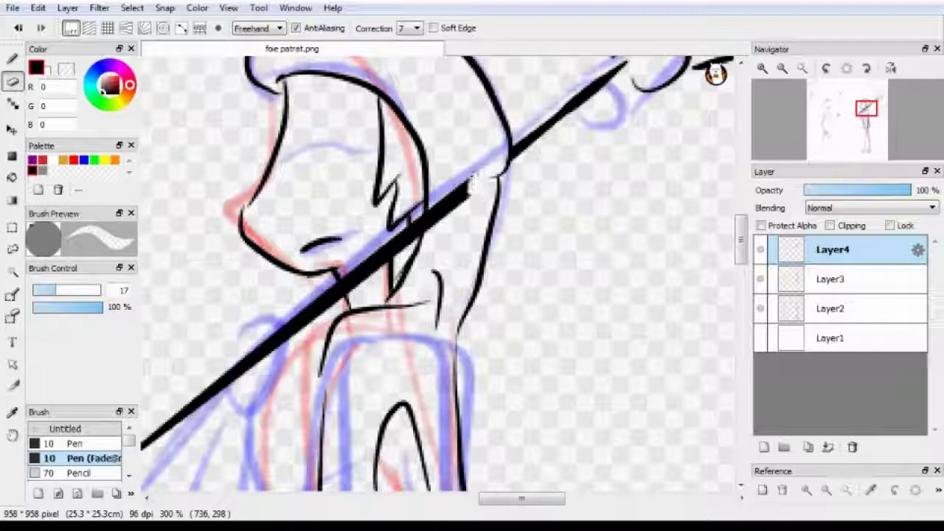
left_click_drag(360, 273, 369, 254)
mouse_move(369, 254)
left_mouse_down()
mouse_move(500, 259)
mouse_move(509, 144)
left_mouse_up()
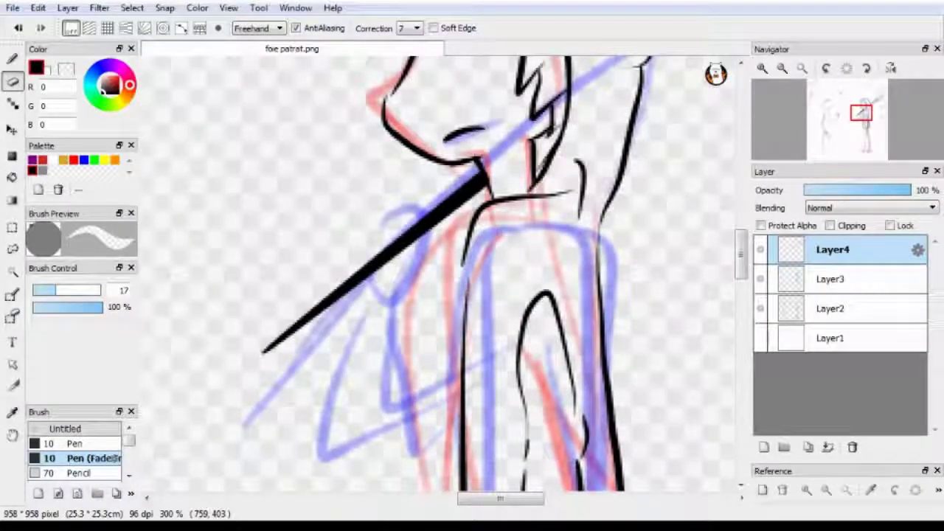
Ink the right figure's hand gripping the lower part of the staff with the size 10 fade-in pen
left_click_drag(740, 255, 740, 225)
mouse_move(500, 500)
left_mouse_down()
mouse_move(536, 500)
mouse_move(487, 499)
left_mouse_up()
left_click_drag(740, 237, 740, 254)
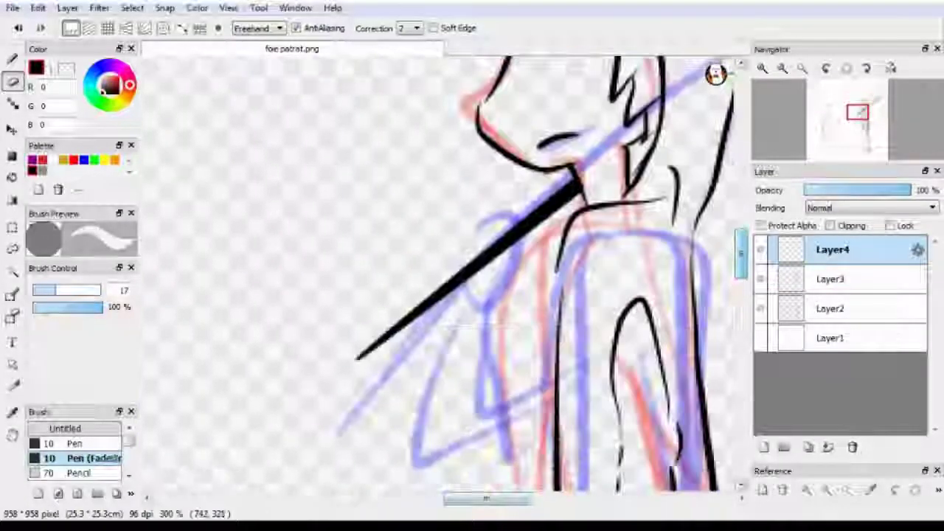
left_click(829, 447)
key("ctrl+z")
left_click(782, 68)
key("b")
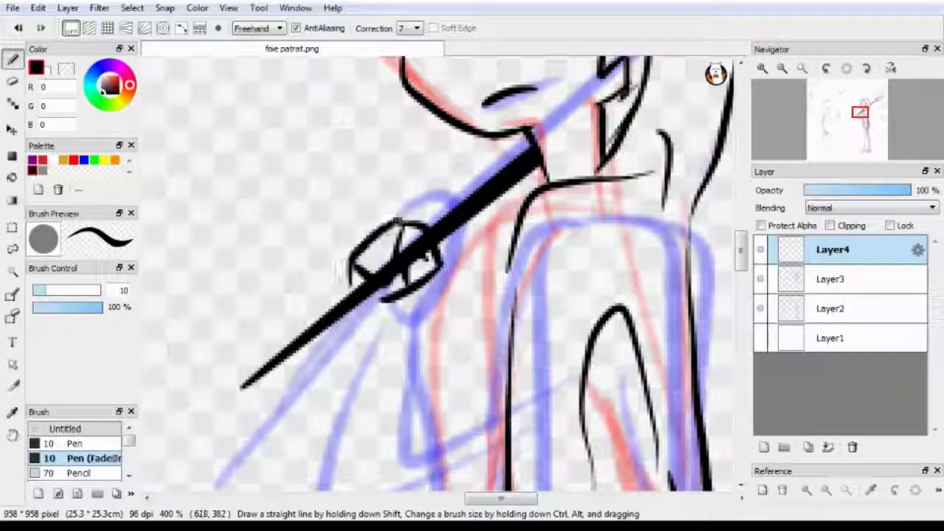
Ink the sleeve cuff around the right figure's gripping hand and the bent arm's outlines back to the torso
left_click_drag(380, 218, 413, 212)
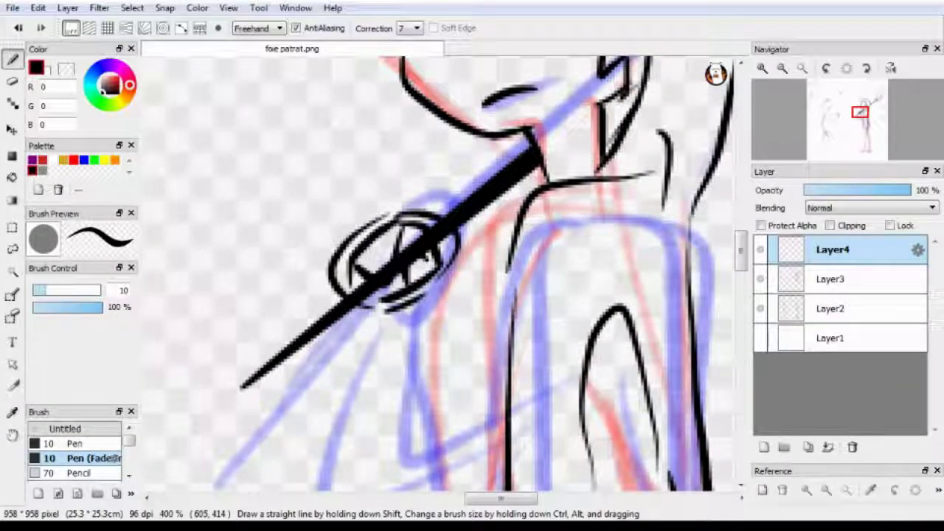
mouse_move(337, 282)
left_mouse_down()
mouse_move(381, 375)
mouse_move(389, 478)
left_mouse_up()
mouse_move(455, 246)
left_mouse_down()
mouse_move(436, 356)
mouse_move(457, 303)
left_mouse_up()
left_click_drag(463, 265, 525, 315)
key("ctrl+z")
left_click_drag(408, 428, 524, 399)
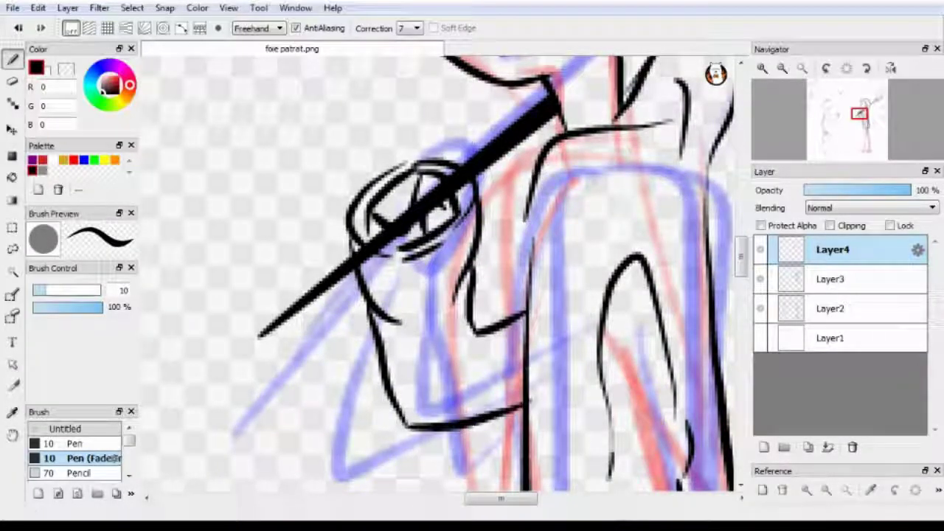
Merge the staff and hand line art on Layer4 down into Layer3
key("e")
left_click(830, 279)
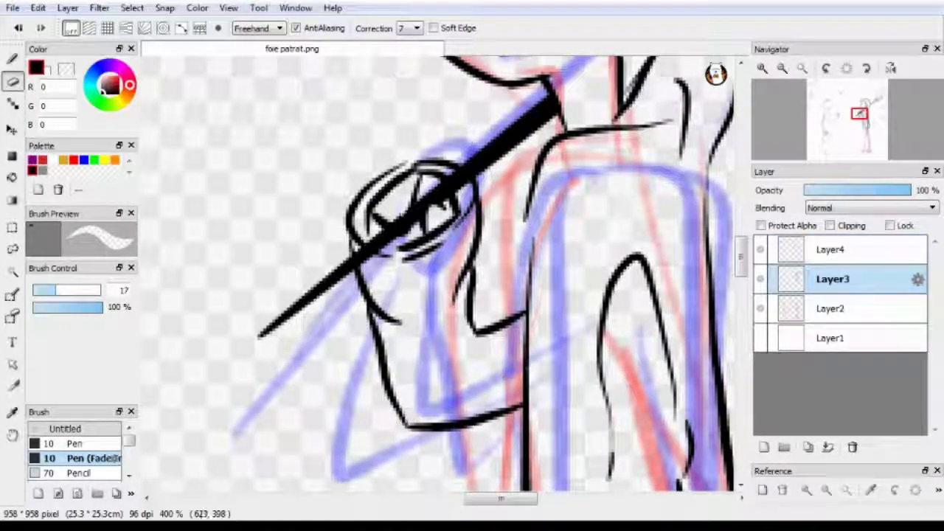
left_click_drag(742, 254, 742, 247)
left_click(830, 250)
left_click_drag(501, 499, 538, 498)
left_click_drag(868, 102, 864, 127)
left_click(827, 446)
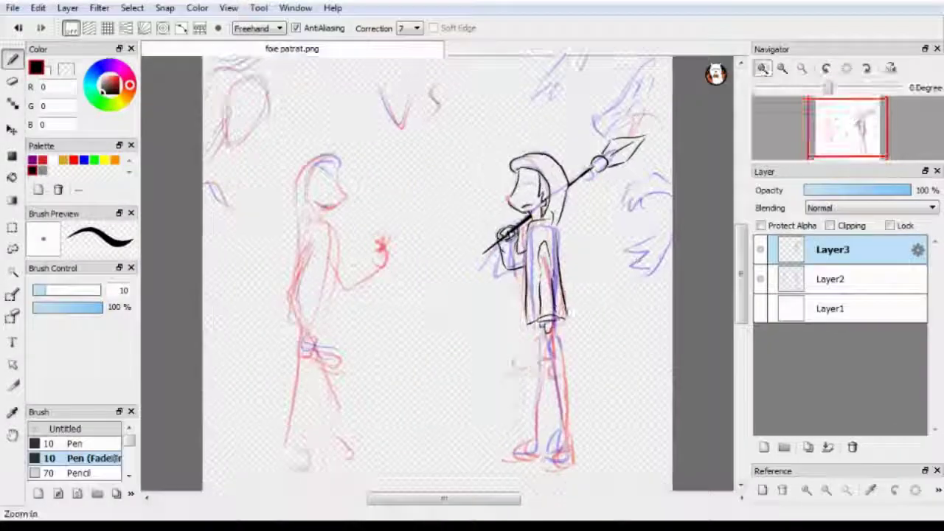
Ink the inner and outer outlines of the right figure's two trouser legs below the coat with the size 10 pen
left_click(762, 67)
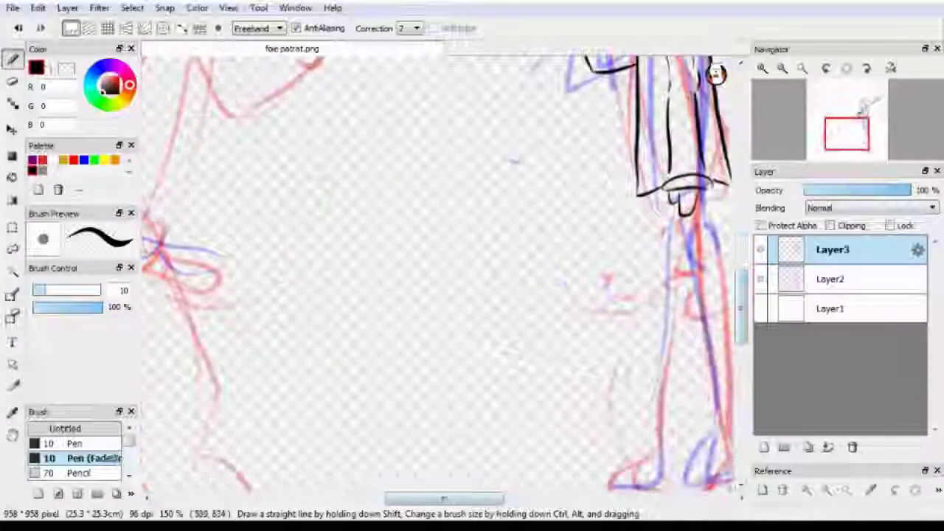
left_click(762, 68)
left_click_drag(506, 158, 552, 348)
key("ctrl+z")
left_click_drag(507, 205, 583, 479)
left_click_drag(577, 151, 611, 466)
key("ctrl+z")
left_click_drag(580, 157, 622, 469)
left_click_drag(523, 226, 521, 463)
left_click_drag(477, 164, 489, 469)
Ink the ankle cuff, shoe and sole of the right figure's rear foot
scroll(516, 295, "down", 4)
left_click_drag(584, 340, 627, 330)
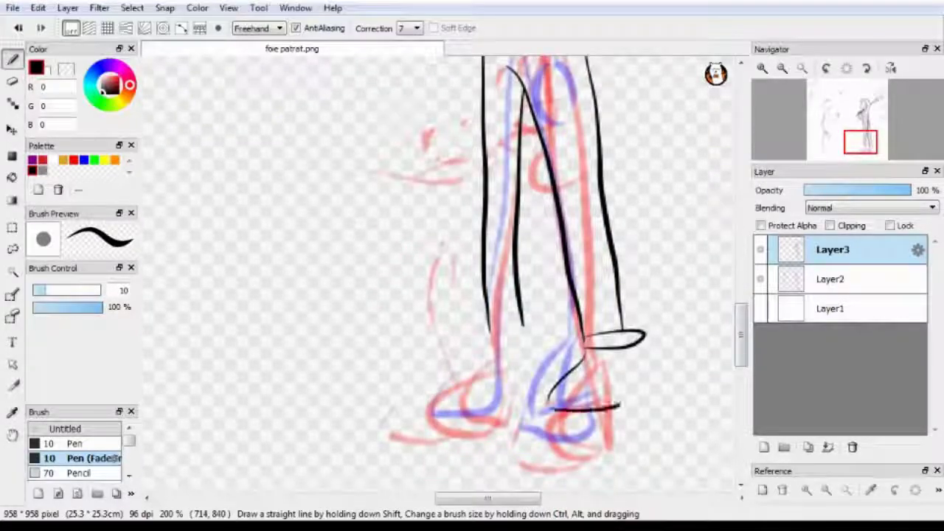
key("ctrl+z")
scroll(531, 332, "up", 2)
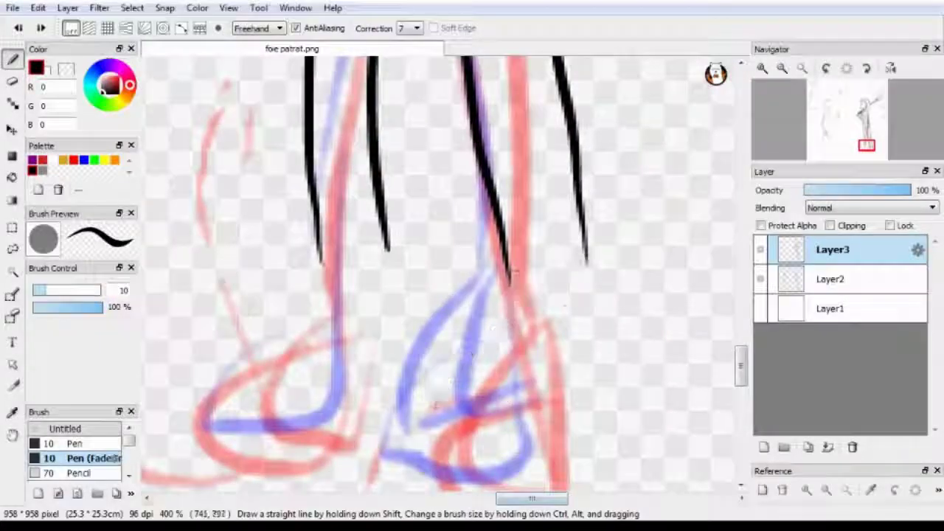
left_click_drag(507, 299, 561, 446)
left_click_drag(616, 289, 601, 439)
scroll(601, 439, "down", 4)
left_click_drag(435, 343, 611, 317)
scroll(442, 273, "up", 2)
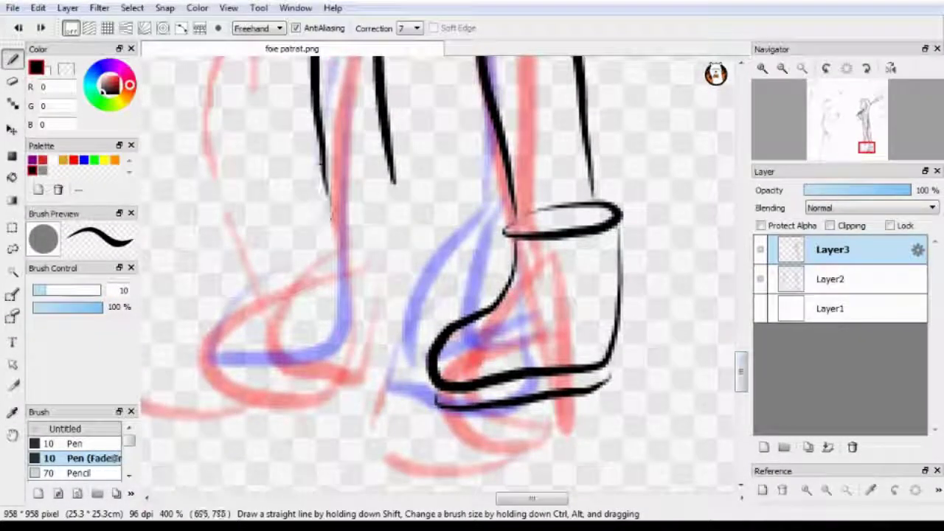
Ink the ankle cuff, shoe and sole of the right figure's front foot, with an instep line on both shoes
left_click_drag(335, 225, 328, 251)
mouse_move(537, 242)
left_mouse_down()
mouse_move(479, 356)
mouse_move(533, 290)
mouse_move(450, 341)
left_mouse_up()
key("ctrl+z")
mouse_move(324, 254)
left_mouse_down()
mouse_move(255, 402)
mouse_move(419, 240)
mouse_move(310, 398)
left_mouse_up()
key("ctrl+z")
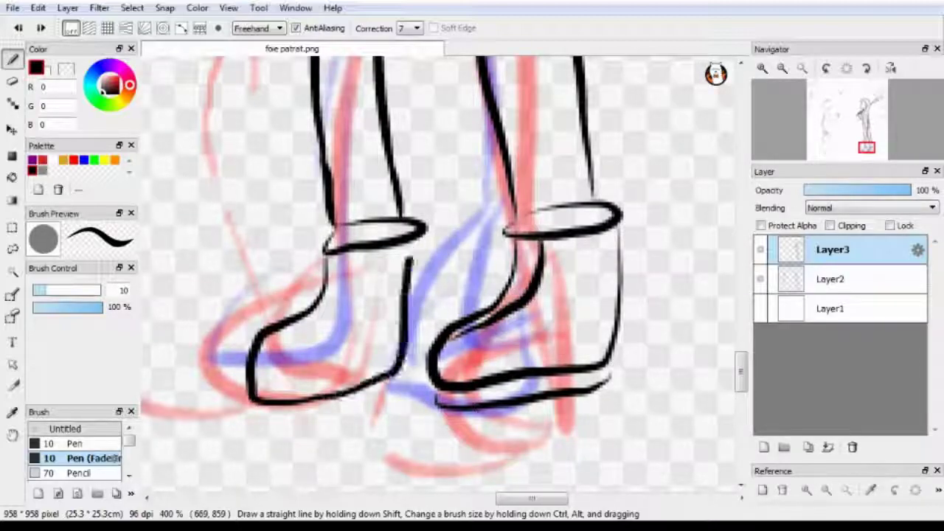
left_click_drag(350, 259, 259, 358)
key("ctrl+z")
key("ctrl+z")
left_click_drag(247, 422, 402, 378)
Erase the inner outline of the right figure's front leg and redraw it closer to the rear leg, down to the ankle cuff
scroll(439, 273, "up", 10)
scroll(439, 273, "down", 8)
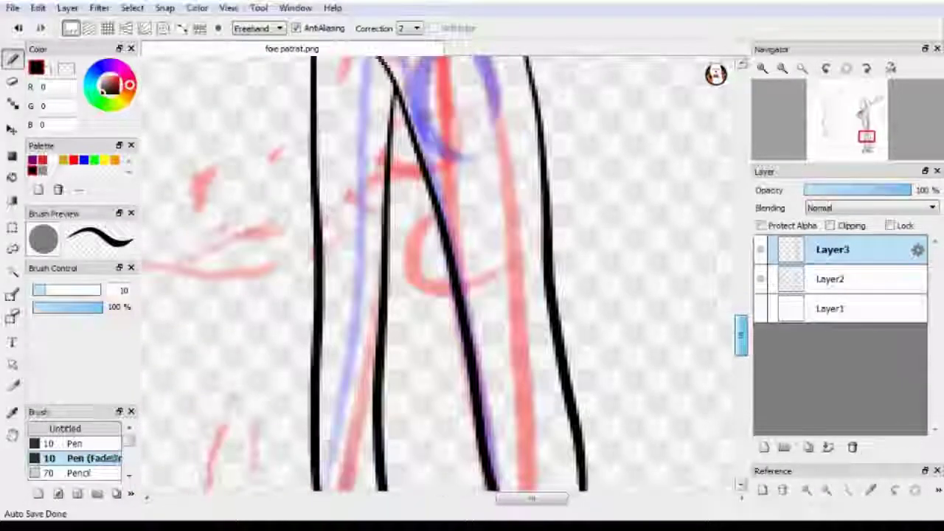
key("e")
left_click_drag(390, 84, 385, 163)
left_click_drag(382, 295, 381, 398)
key("b")
left_click_drag(410, 142, 422, 425)
scroll(422, 425, "down", 5)
key("e")
left_click_drag(380, 92, 380, 211)
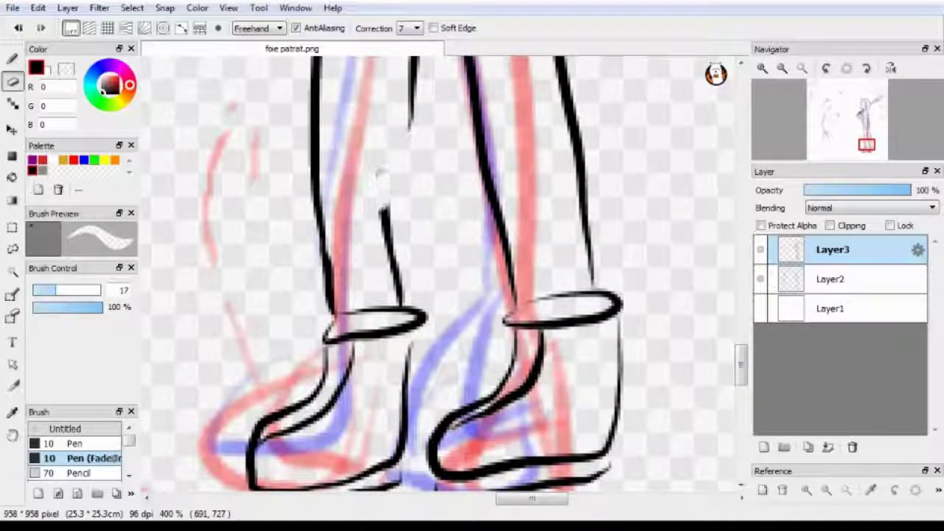
key("b")
left_click_drag(411, 111, 413, 291)
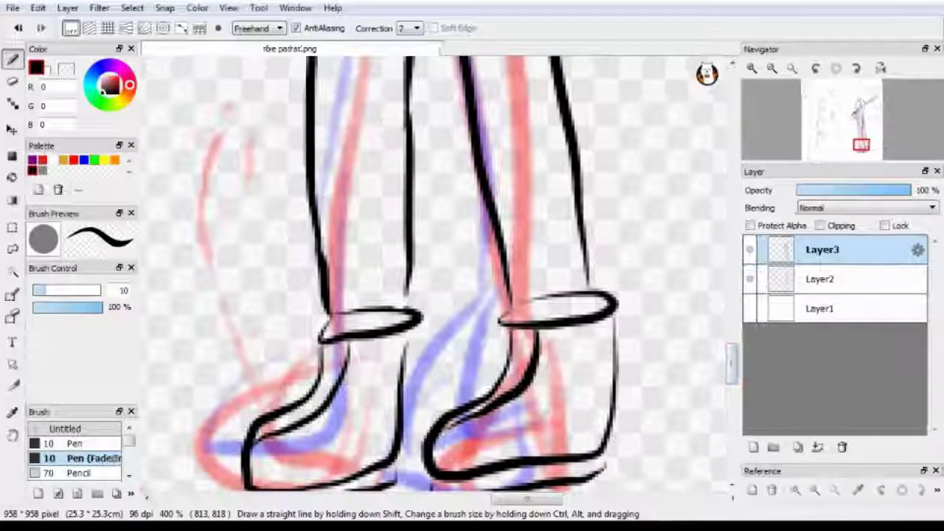
Ink a fold line, small circle and diamond on the right figure's sleeve, and zigzag accents on the hair
scroll(435, 273, "up", 5)
scroll(435, 273, "up", 10)
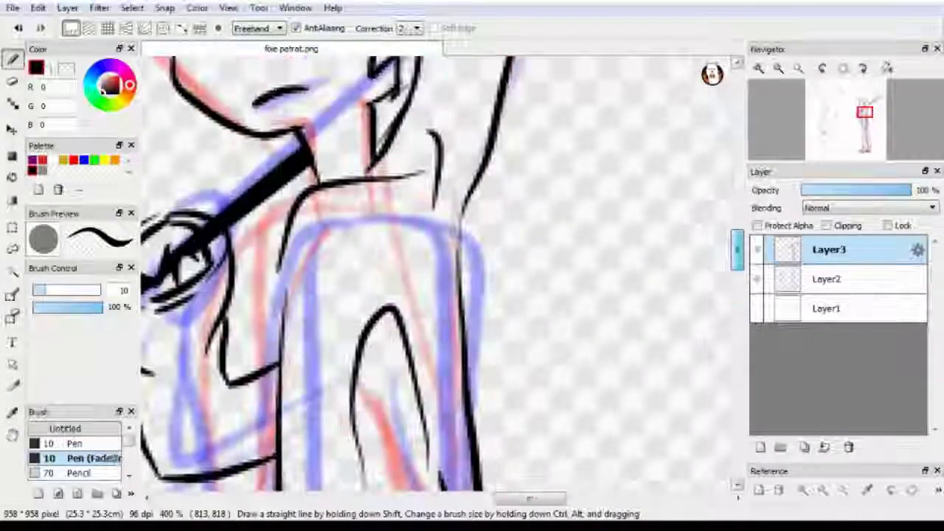
scroll(404, 177, "down", 5)
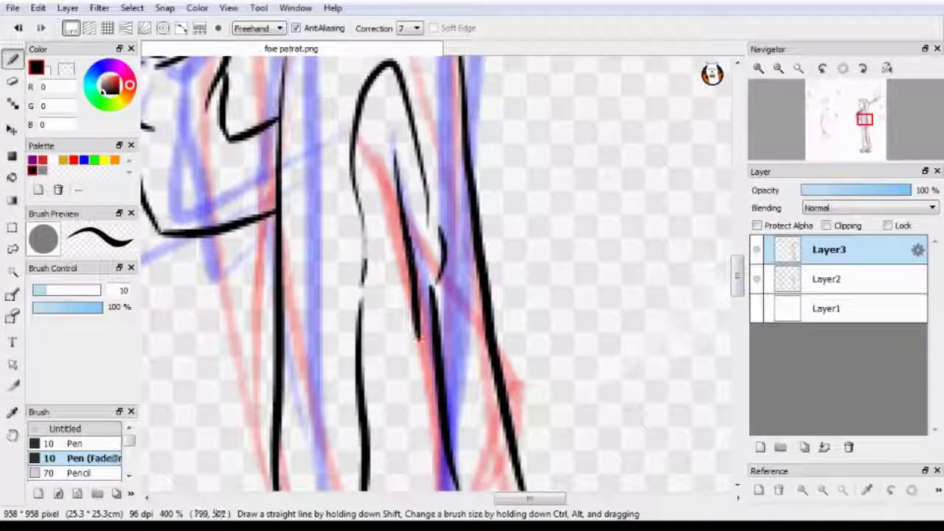
scroll(404, 177, "down", 5)
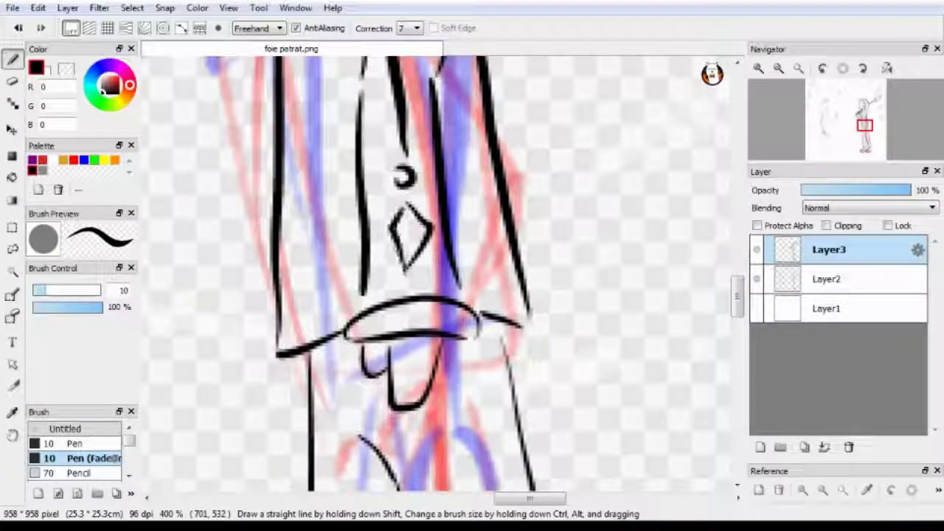
scroll(439, 273, "down", 5)
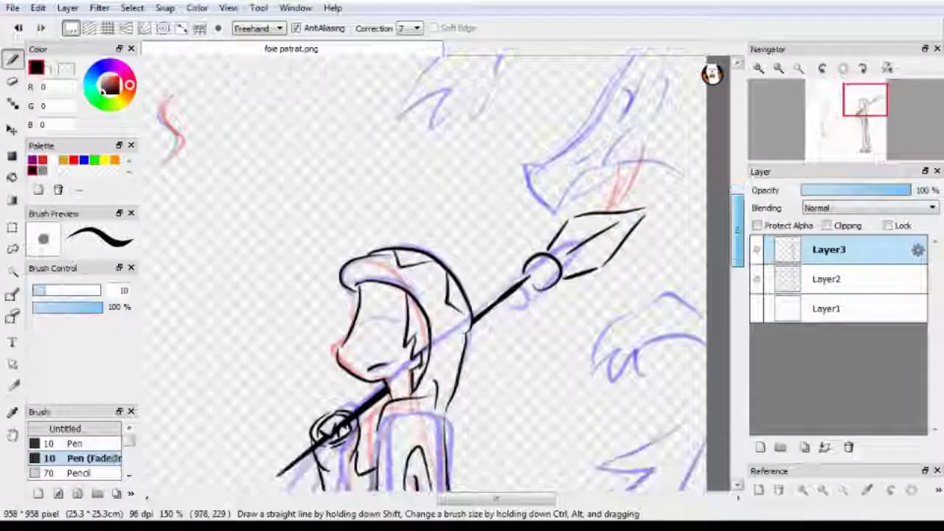
Ink the left figure's face in profile with brow, large eye, pointed nose, frowning mouth and front neck line
scroll(435, 273, "up", 5)
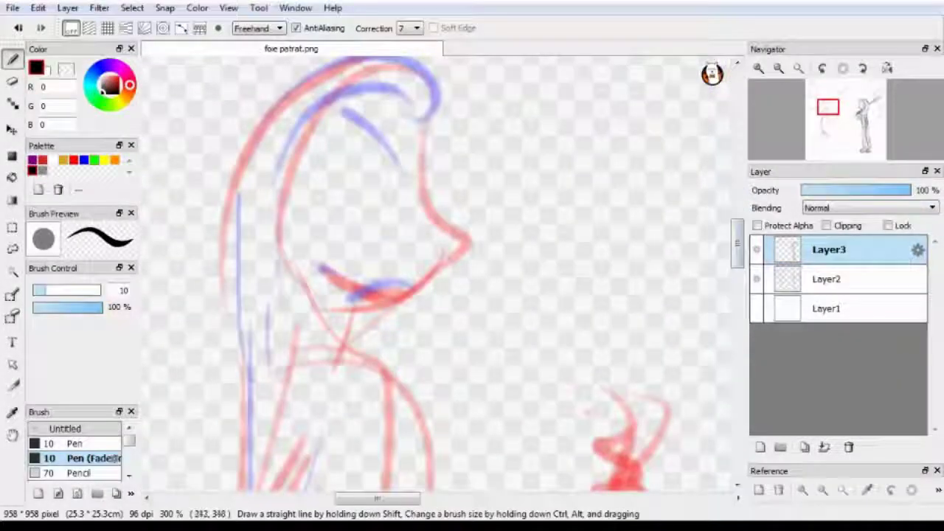
left_click_drag(420, 122, 344, 302)
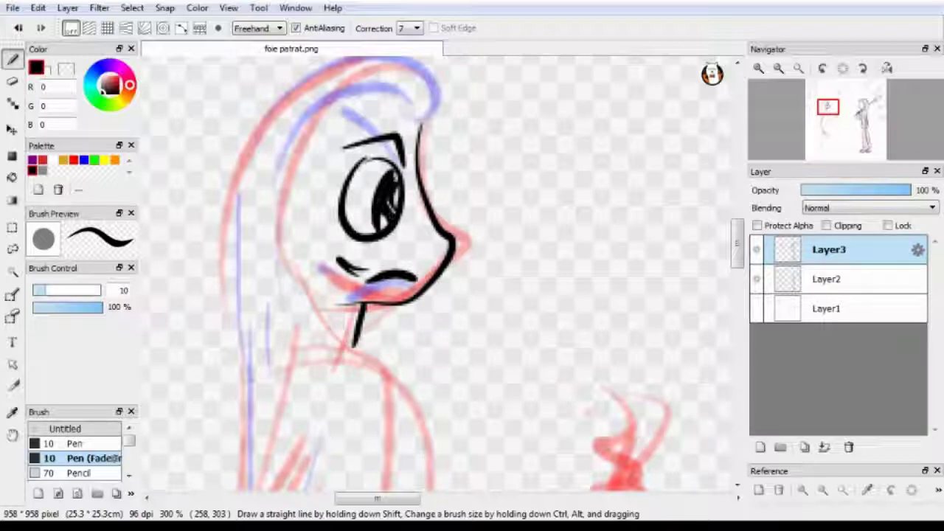
Ink the left figure's collar, chest line and the upper and forearm lines of the raised arm
scroll(443, 273, "down", 5)
scroll(443, 273, "up", 2)
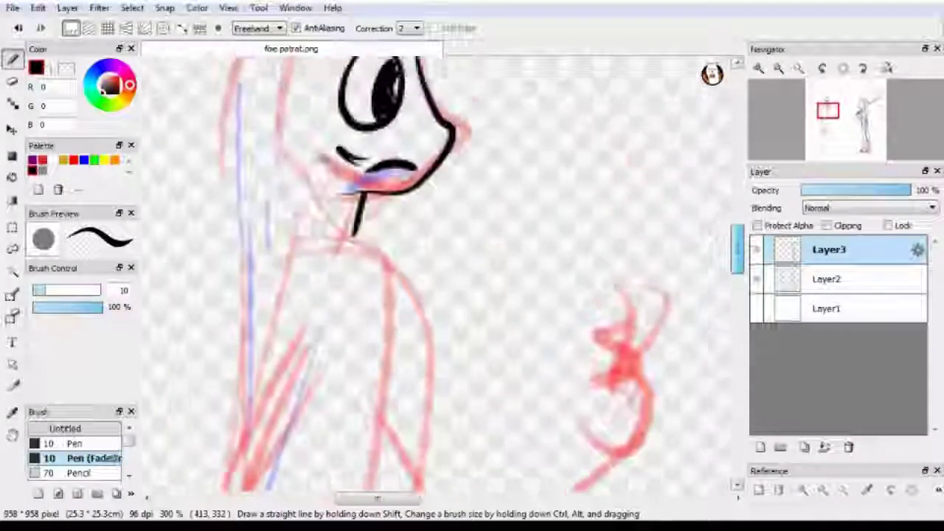
left_click_drag(303, 211, 360, 269)
key("ctrl+z")
mouse_move(280, 201)
left_mouse_down()
mouse_move(349, 261)
mouse_move(353, 431)
left_mouse_up()
key("ctrl+z")
left_click_drag(358, 255, 344, 466)
scroll(344, 467, "down", 4)
left_click_drag(367, 210, 443, 302)
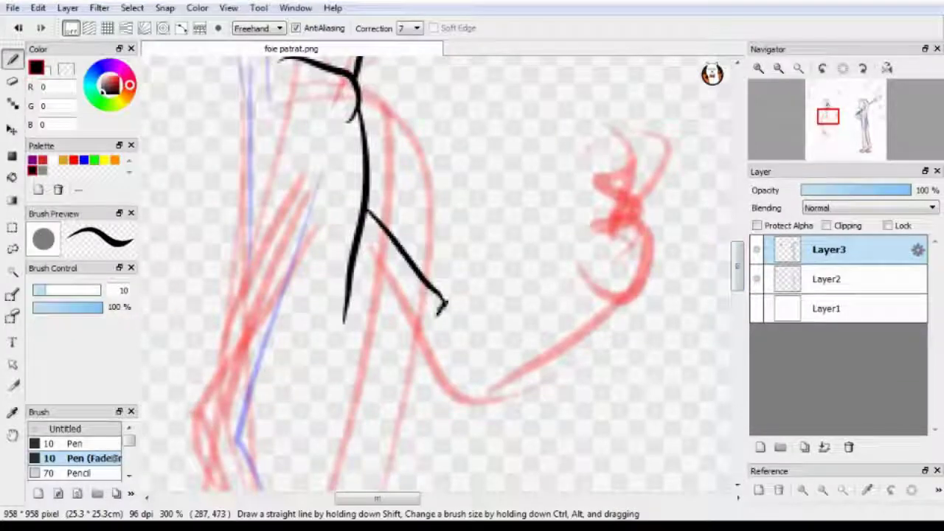
scroll(439, 273, "right", 3)
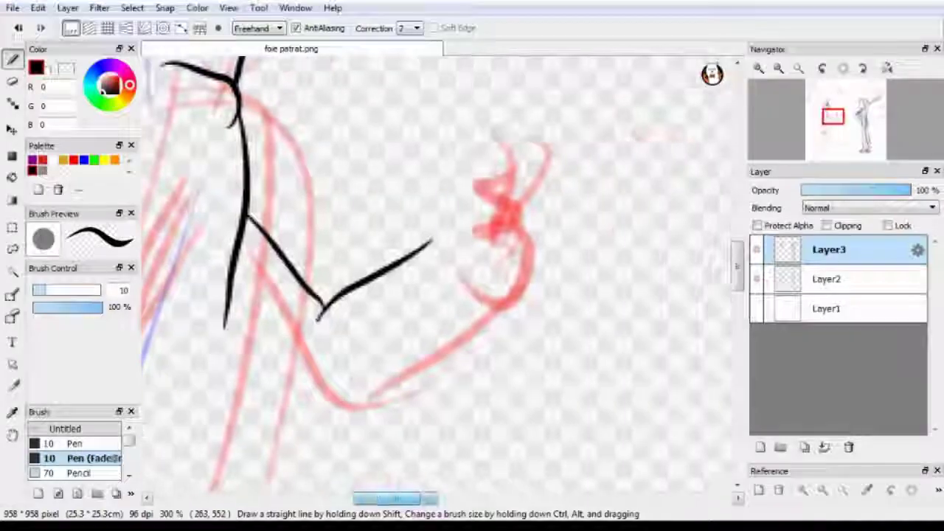
scroll(439, 273, "up", 1)
key("ctrl+plus")
left_click_drag(490, 158, 516, 284)
key("ctrl+z")
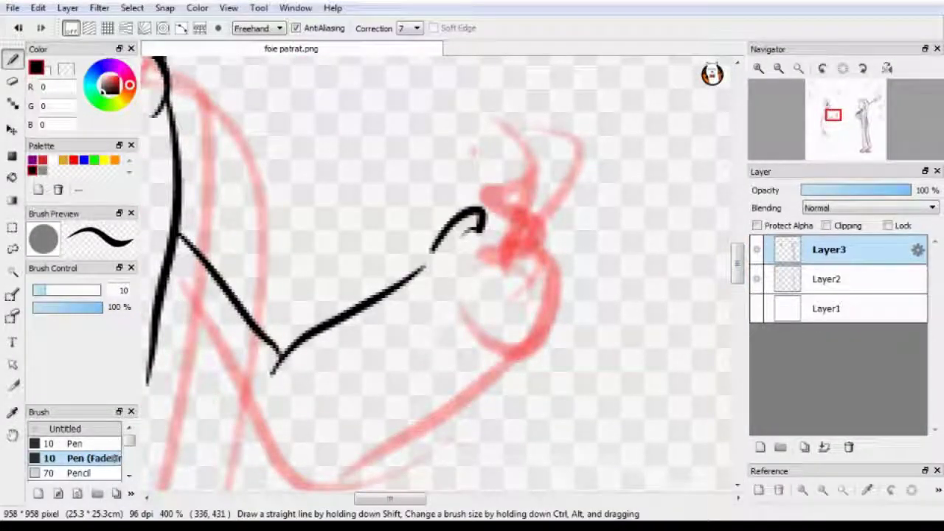
mouse_move(485, 222)
left_mouse_down()
mouse_move(541, 210)
mouse_move(527, 214)
left_mouse_up()
key("ctrl+z")
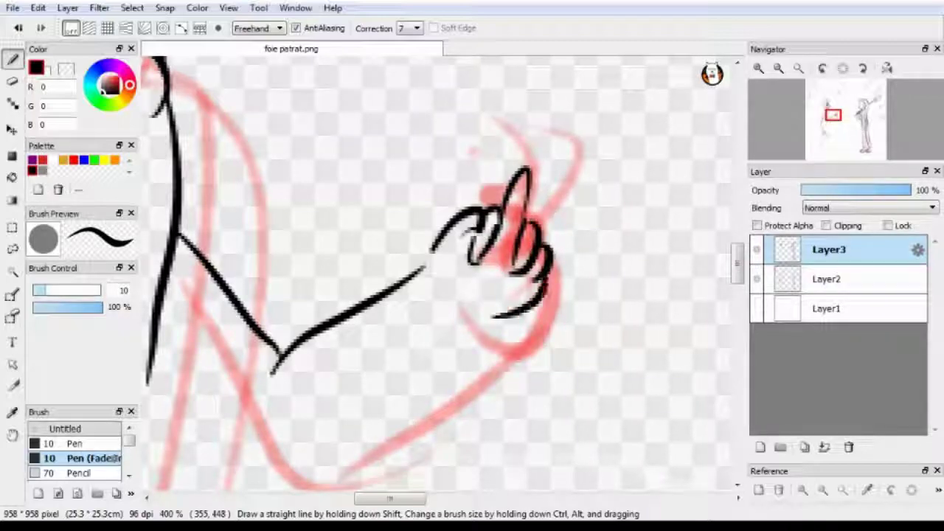
scroll(506, 237, "up", 1)
key("ctrl+z")
key("ctrl+z")
key("ctrl+z")
key("ctrl+z")
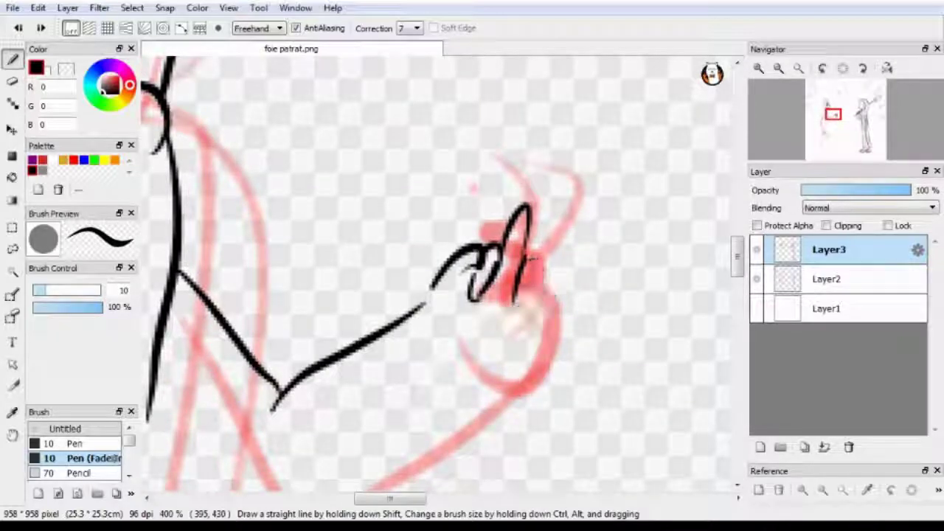
key("ctrl+z")
key("ctrl+z")
Ink the left figure's raised hand with one extended finger, curled fingers, palm creases and a sleeve cuff
mouse_move(445, 292)
left_mouse_down()
mouse_move(510, 270)
mouse_move(488, 313)
mouse_move(542, 291)
mouse_move(562, 309)
left_mouse_up()
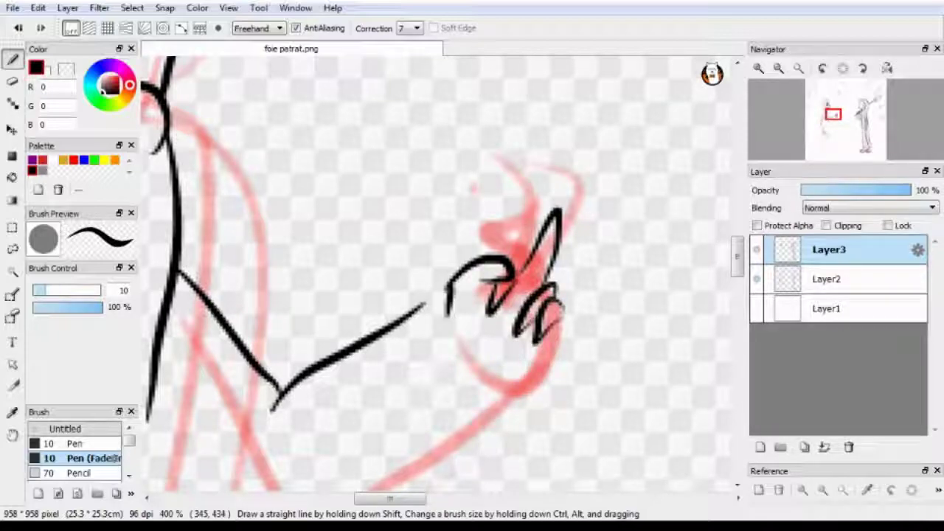
left_click_drag(441, 297, 535, 419)
scroll(443, 273, "up", 3)
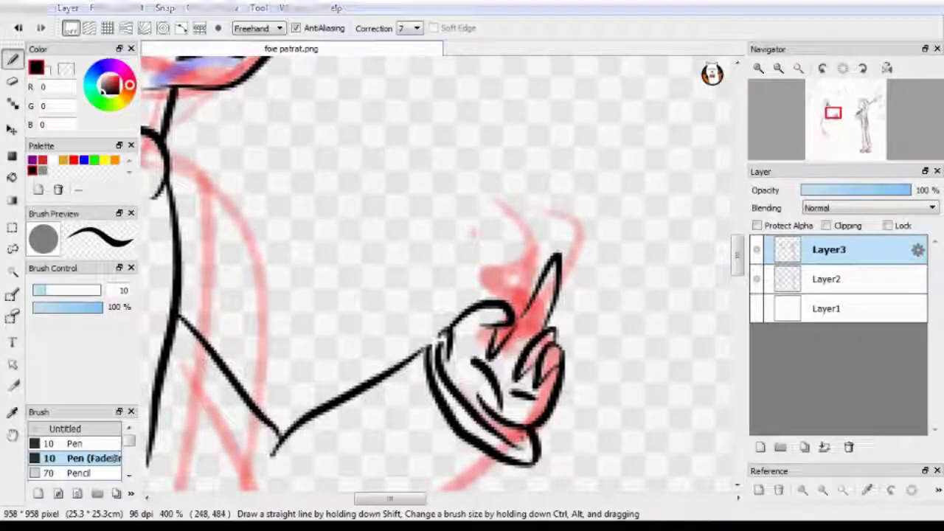
Cover the raised finger with a filled black rectangle on a new layer at 95% opacity, and merge it into Layer3
left_click(12, 156)
left_click_drag(471, 237, 621, 364)
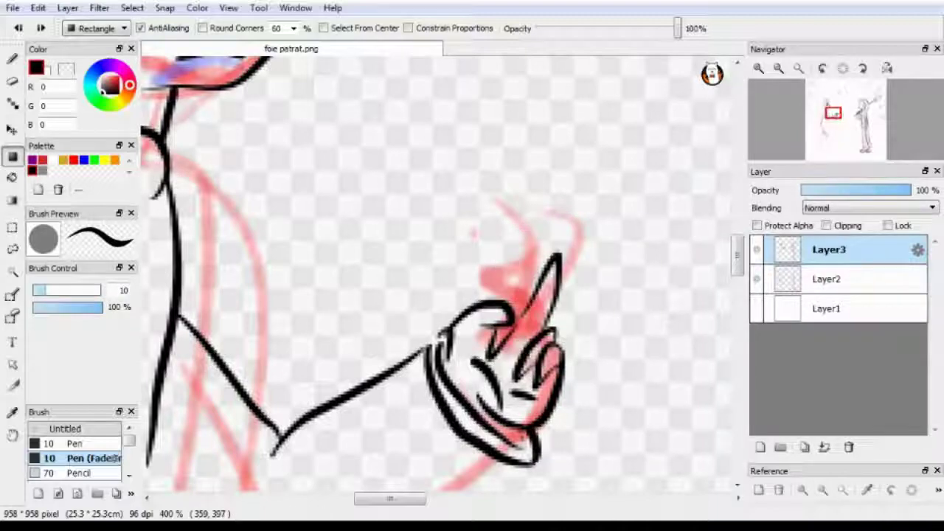
key("ctrl+shift+n")
key("Left")
key("Left")
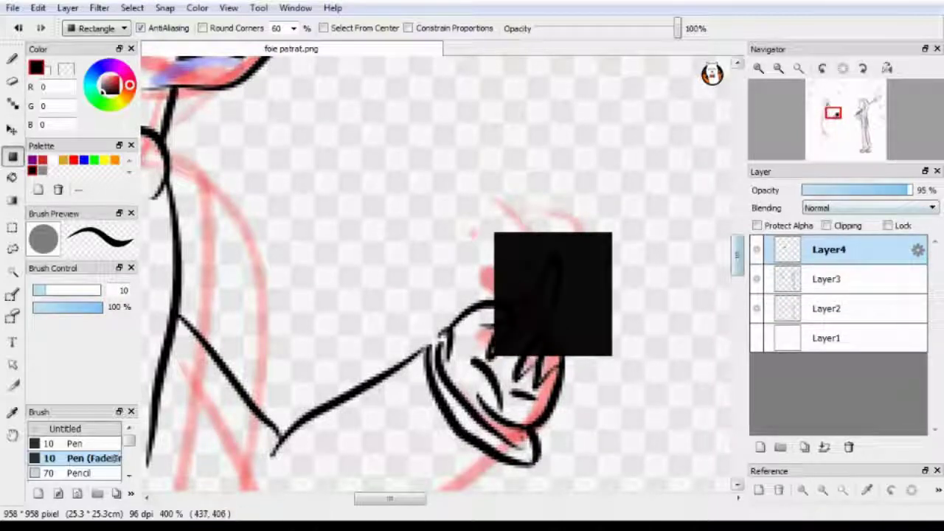
scroll(439, 273, "up", 3)
scroll(439, 273, "down", 5)
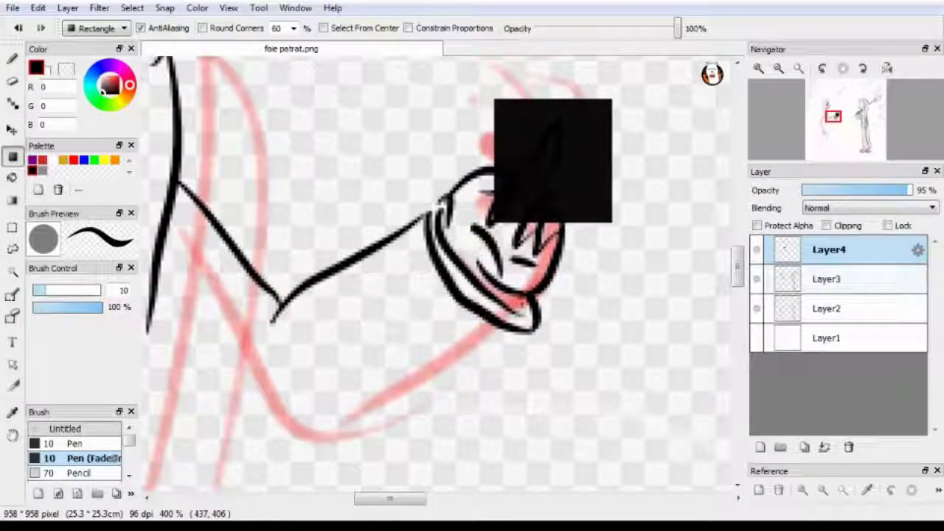
key("ctrl+z")
scroll(439, 273, "left", 2)
Ink the shoulder curve and upper sleeve outlines of the left figure's lowered arm with the pen
key("b")
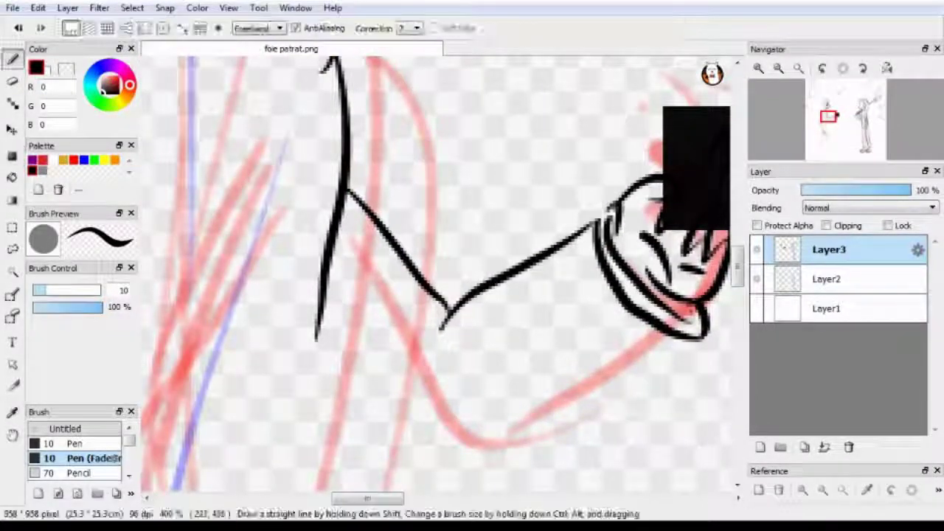
scroll(439, 273, "left", 4)
left_click_drag(500, 153, 447, 413)
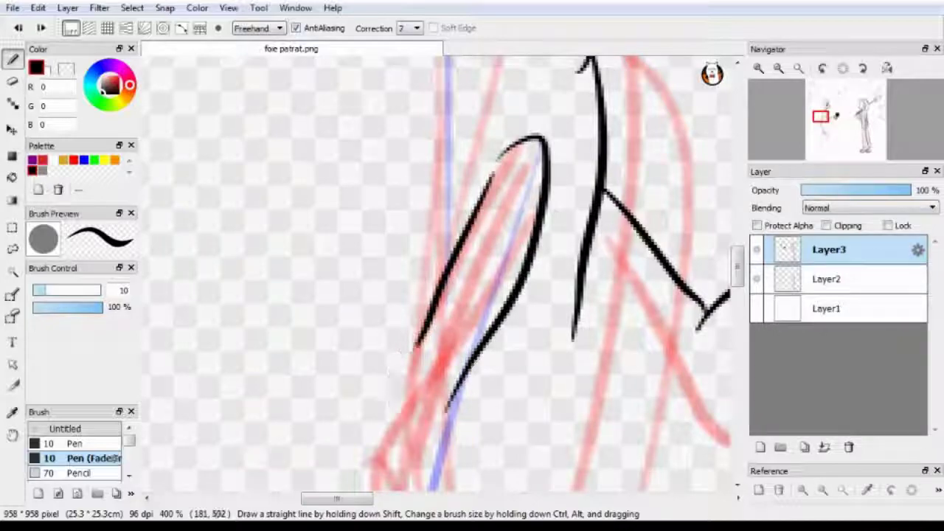
scroll(439, 273, "down", 3)
scroll(439, 273, "up", 2)
key("ctrl+z")
left_click_drag(546, 93, 453, 354)
key("ctrl+z")
left_click_drag(492, 121, 417, 295)
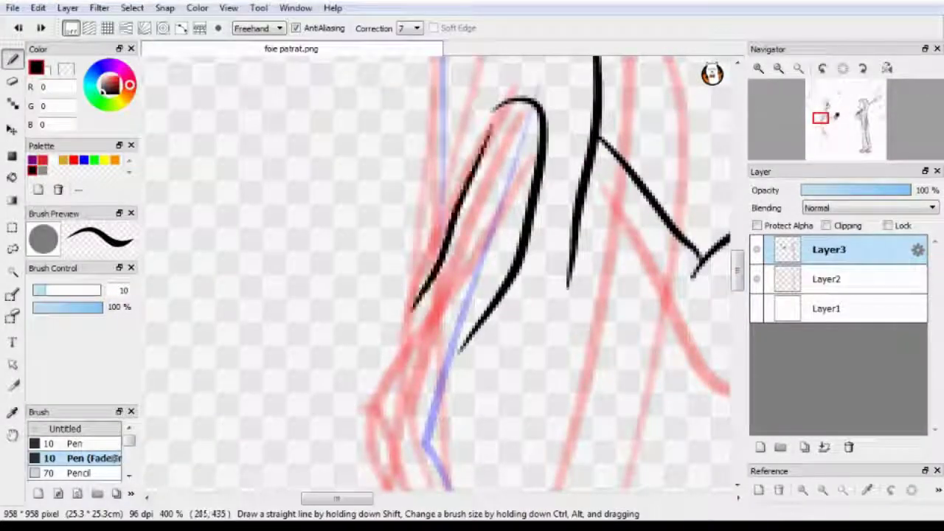
Ink the elbow, forearm outlines and curved cuff edge of the left figure's lowered arm
left_click_drag(447, 121, 387, 365)
scroll(439, 273, "down", 3)
left_click_drag(454, 88, 520, 299)
mouse_move(391, 111)
left_mouse_down()
mouse_move(437, 332)
mouse_move(535, 321)
left_mouse_up()
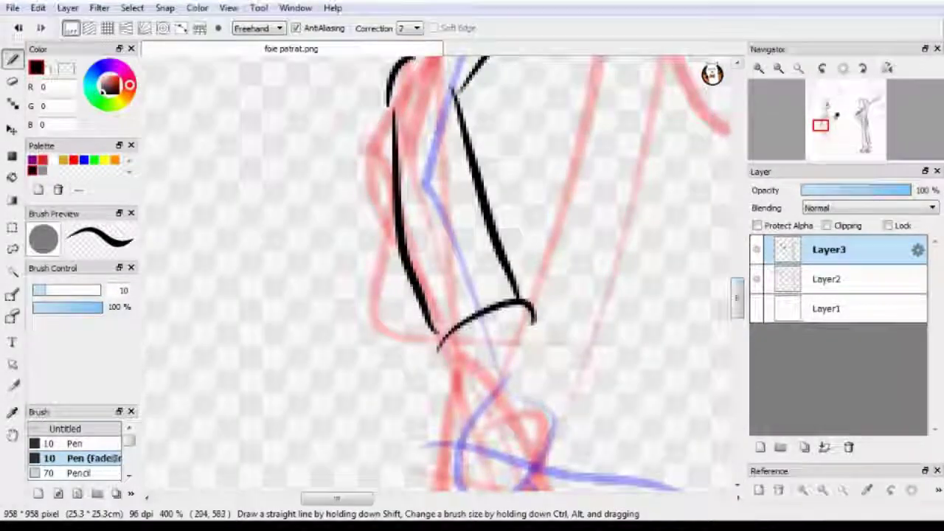
Ink the left figure's lowered hand gripping a dagger with a pointed, forward-facing blade
scroll(439, 272, "down", 2)
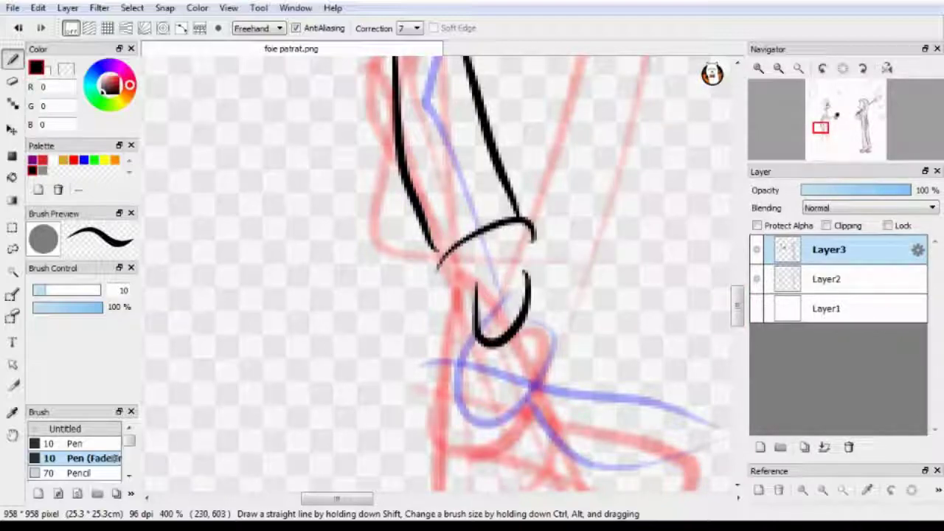
key("ctrl+z")
left_click_drag(531, 293, 681, 309)
key("ctrl+z")
left_click_drag(528, 317, 690, 311)
left_click_drag(649, 312, 538, 339)
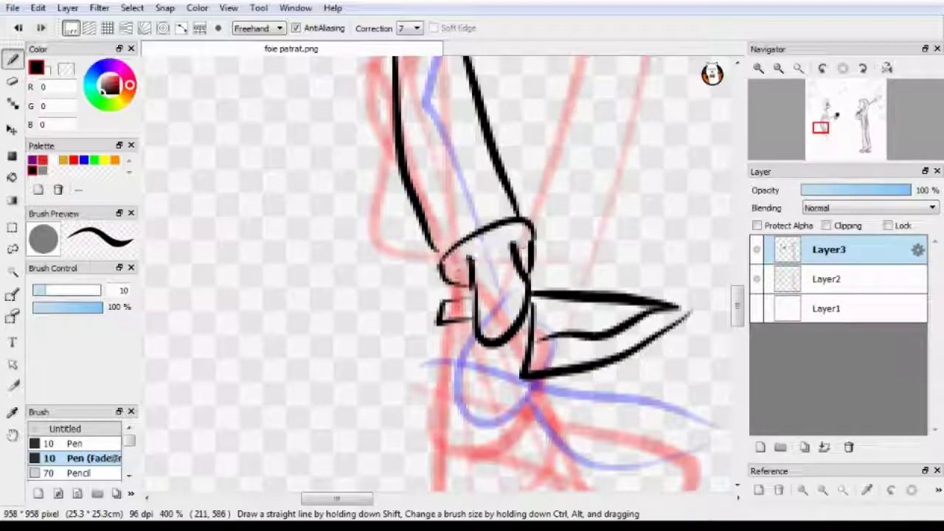
Lasso the left figure's lowered arm with its dagger, move it slightly upward toward the shoulder, and clear the selection
scroll(443, 273, "down", 3)
key("ctrl+minus")
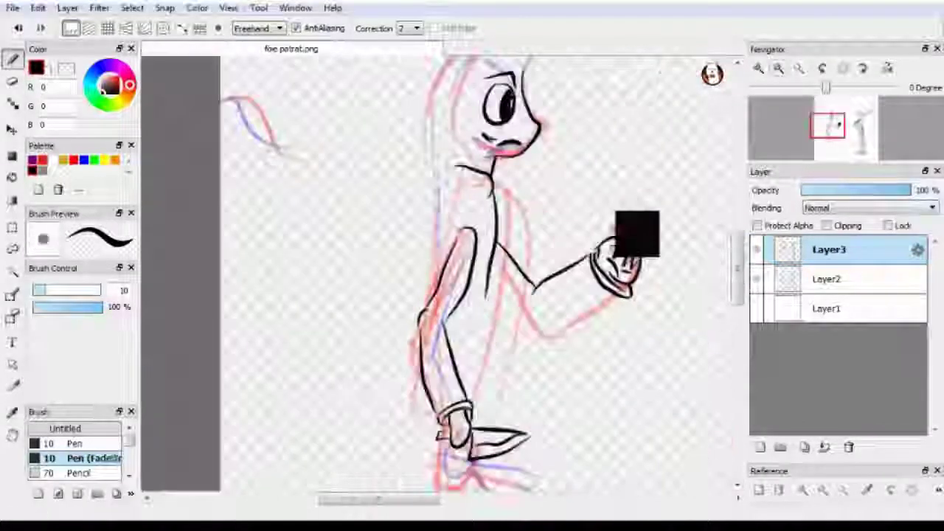
left_click(12, 250)
mouse_move(546, 413)
left_mouse_down()
mouse_move(385, 310)
mouse_move(413, 244)
left_mouse_up()
mouse_move(487, 171)
left_mouse_down()
mouse_move(428, 303)
mouse_move(535, 157)
mouse_move(382, 240)
left_mouse_up()
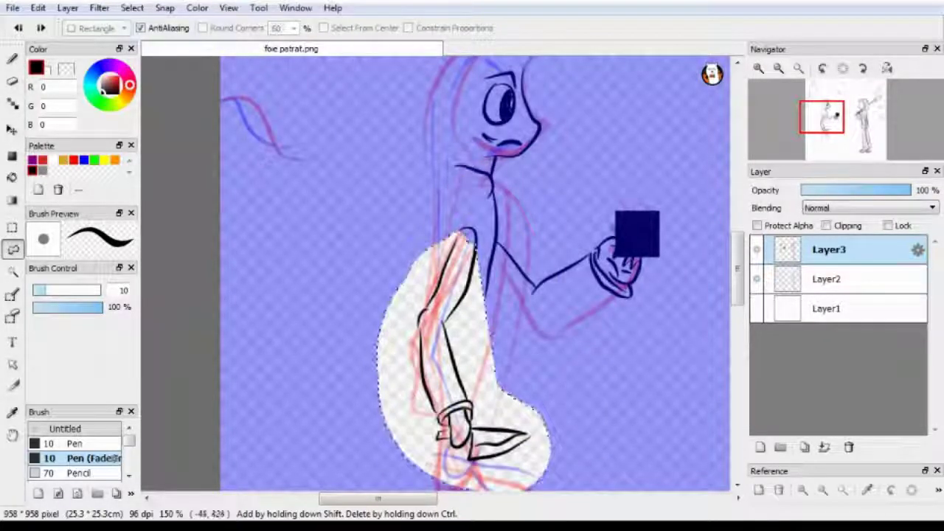
key("ctrl+d")
left_click_drag(478, 464, 435, 214)
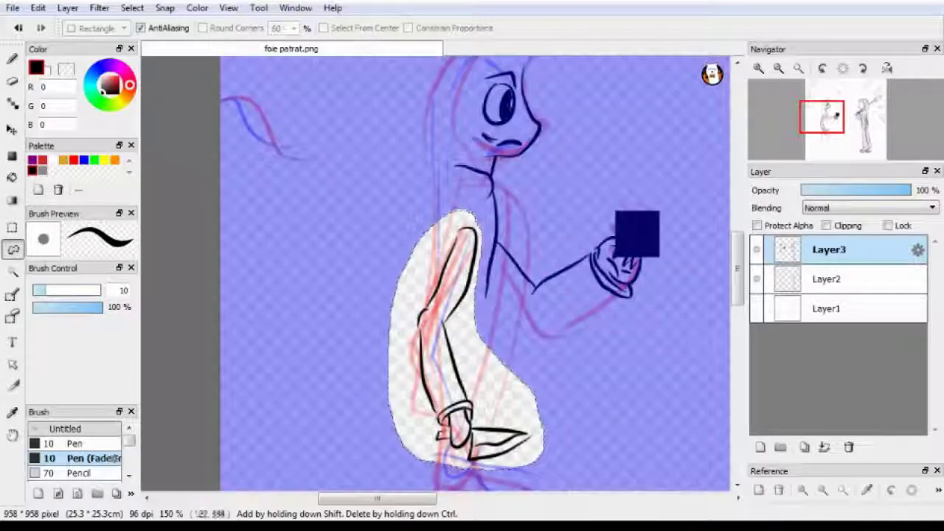
key("v")
left_click_drag(423, 431, 419, 405)
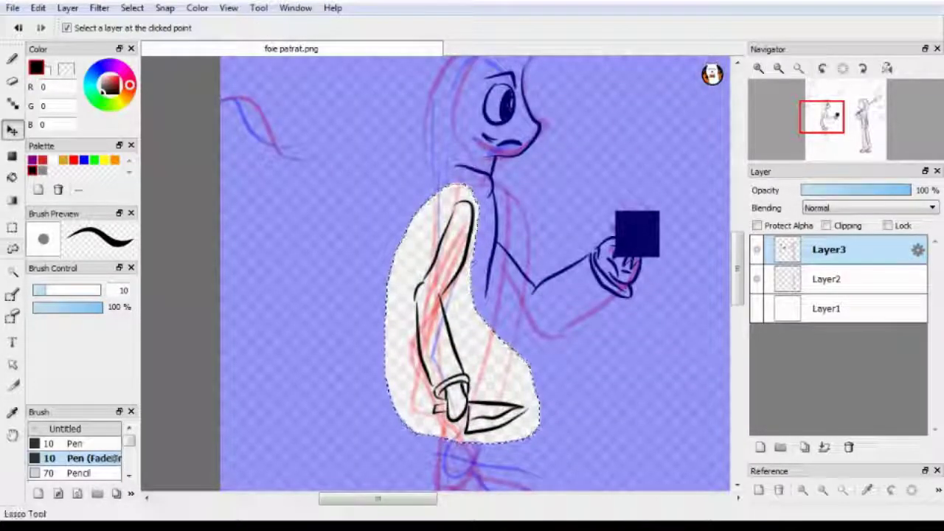
left_click(12, 227)
key("ctrl+d")
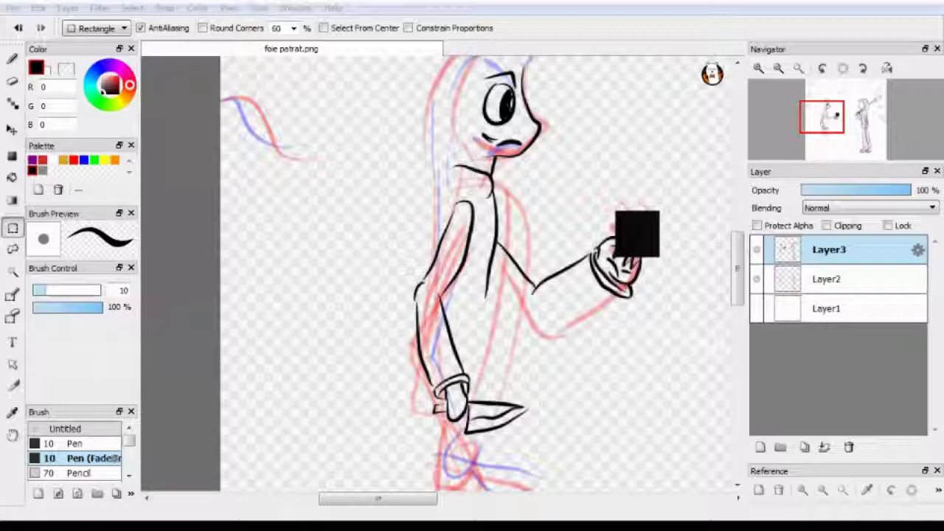
Ink the underside of the left figure's raised arm, from the torso to the elbow and along the forearm to the cuff
scroll(443, 272, "up", 2)
scroll(442, 273, "down", 3)
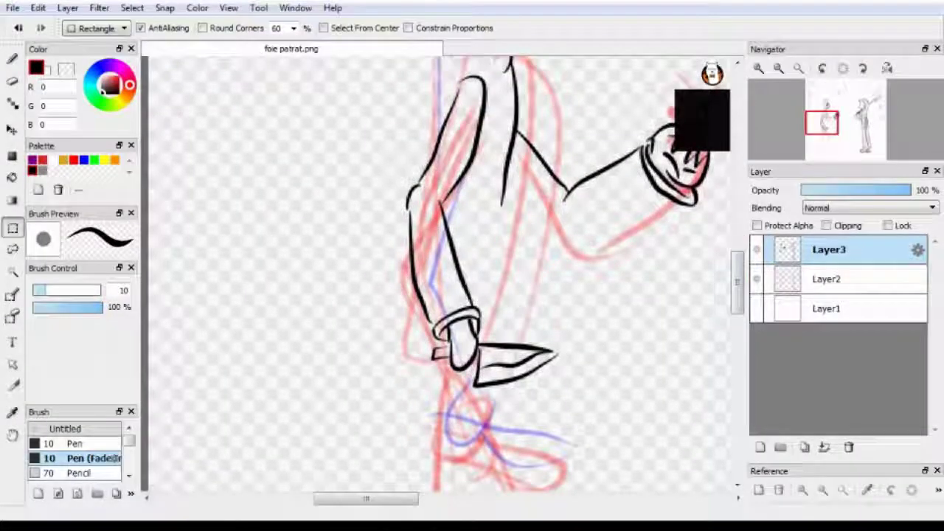
key("b")
scroll(428, 284, "up", 2)
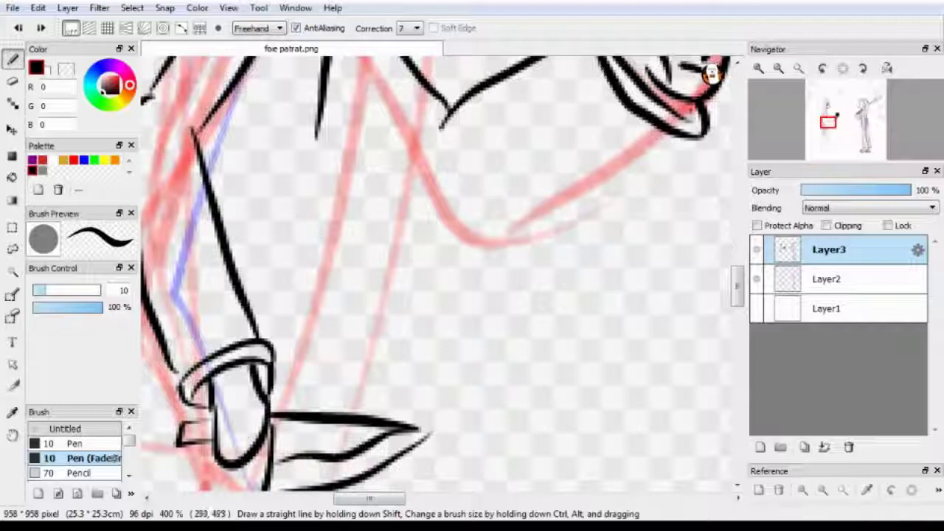
left_click_drag(473, 199, 681, 131)
scroll(436, 273, "up", 3)
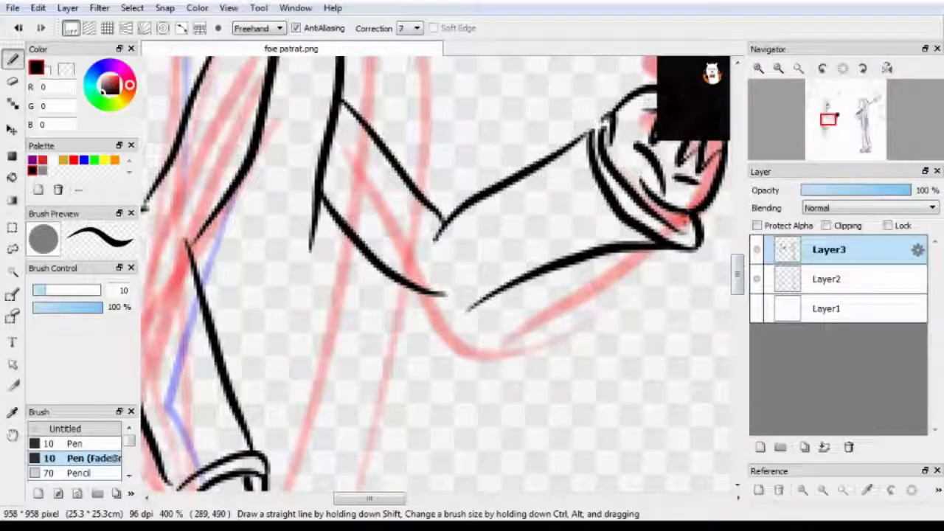
left_click_drag(331, 205, 451, 318)
Ink the left figure's hair strands over the forehead, the front brim and the inner and outer contours of the hood
scroll(452, 318, "up", 12)
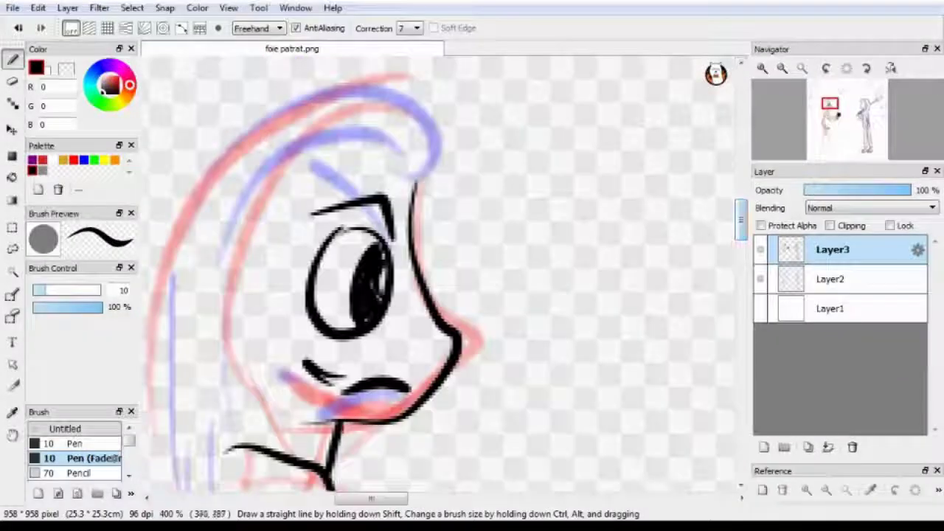
left_click_drag(258, 241, 362, 191)
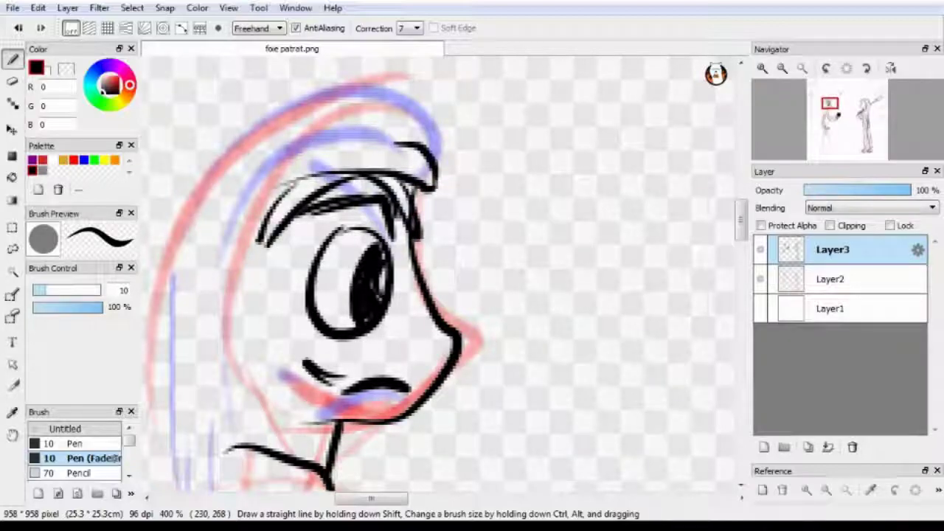
left_click_drag(260, 222, 280, 447)
mouse_move(413, 114)
left_mouse_down()
mouse_move(244, 129)
mouse_move(186, 190)
mouse_move(170, 451)
left_mouse_up()
scroll(762, 68, "down", 5)
scroll(331, 254, "up", 6)
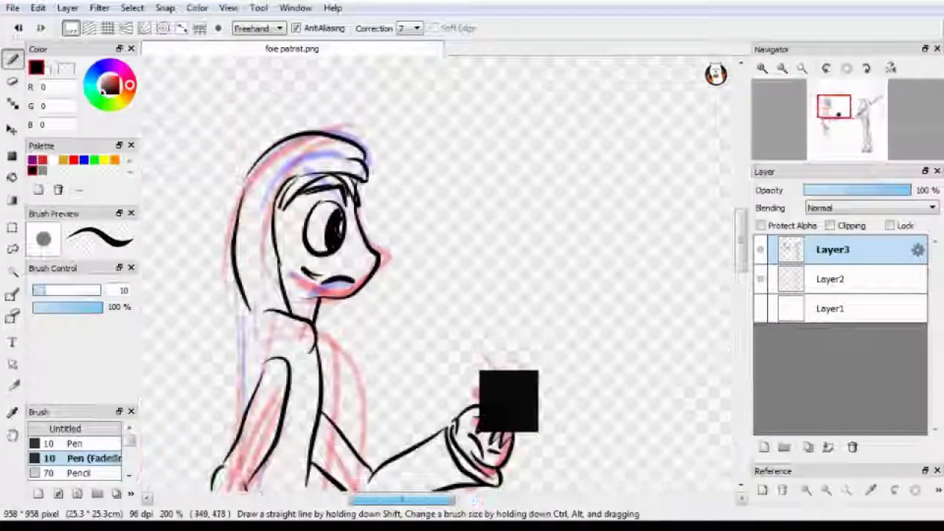
Erase the left figure's eyebrow and ink a thick, sharply angled brow line across the top of the eye, trimming the excess
key("e")
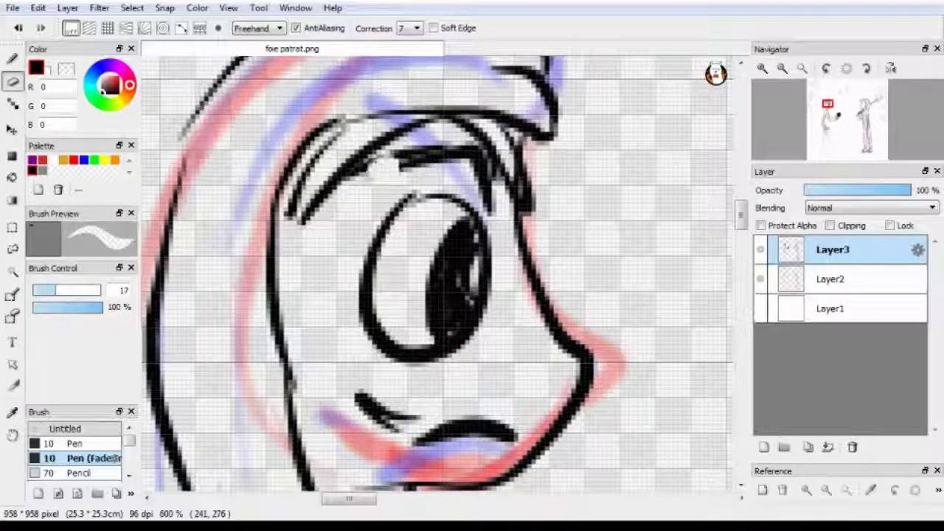
key("p")
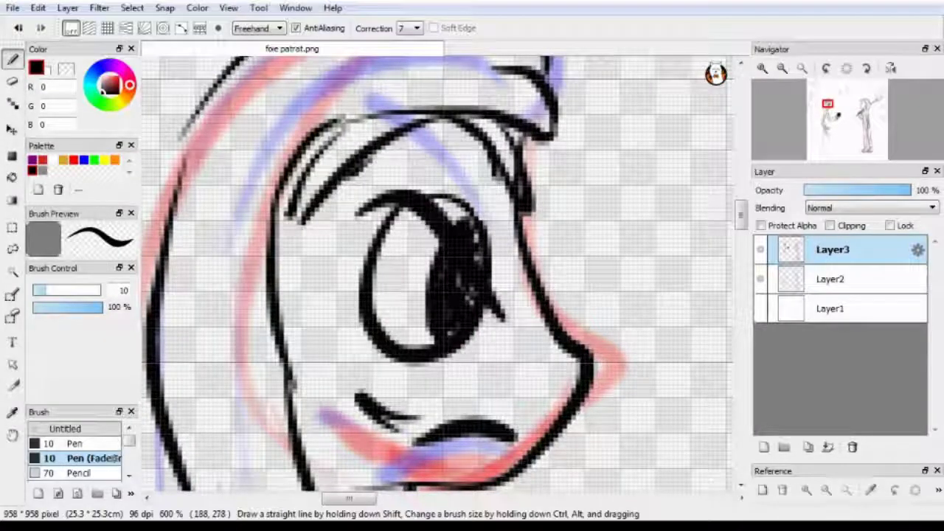
key("e")
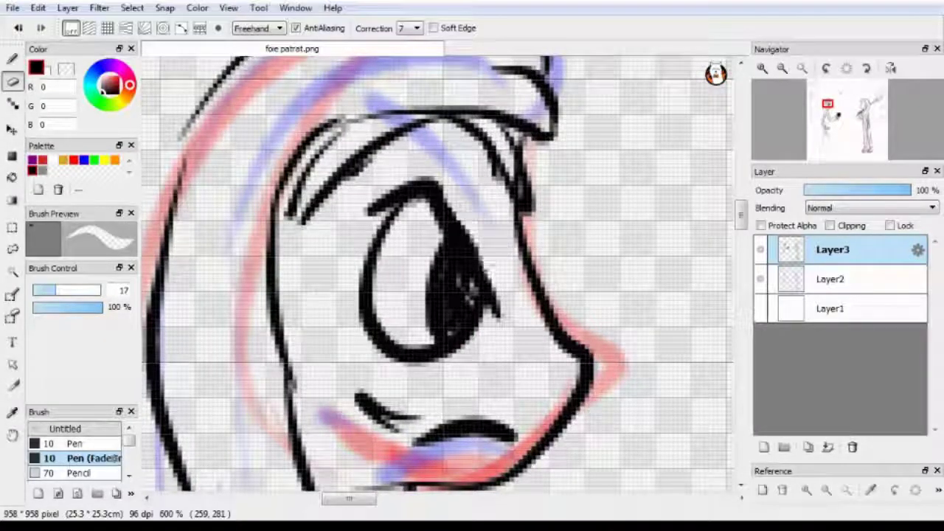
scroll(435, 273, "down", 2)
scroll(435, 273, "up", 2)
key("p")
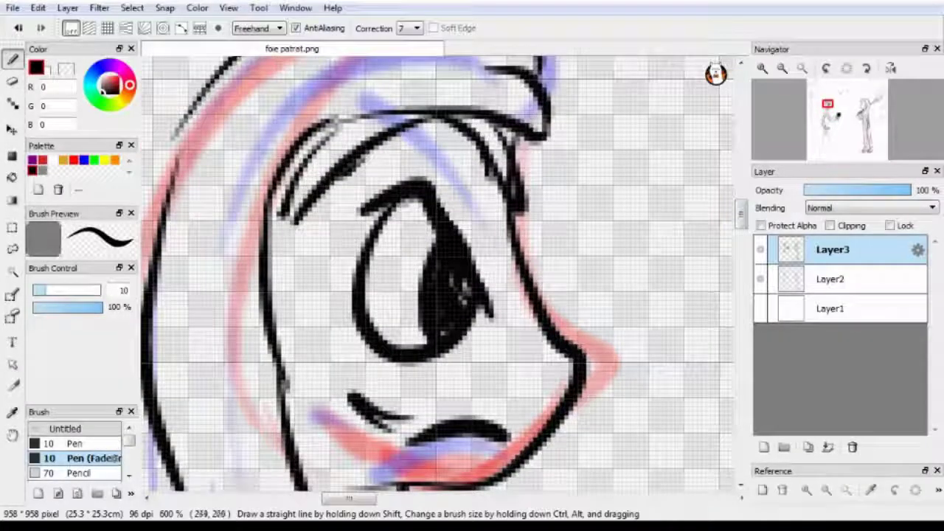
Ink the left figure's back contour from the hood down behind the lowered arm, and extend the jacket's front edge
scroll(436, 273, "down", 10)
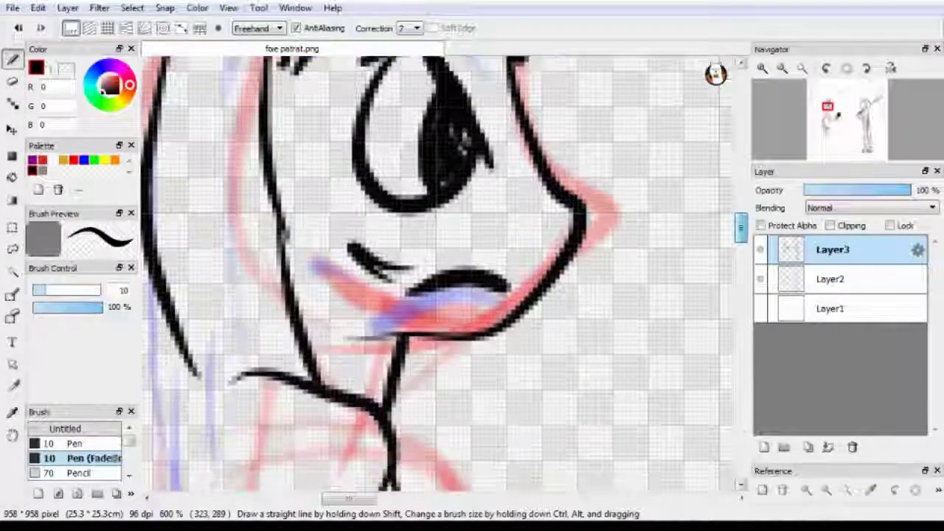
scroll(435, 273, "down", 8)
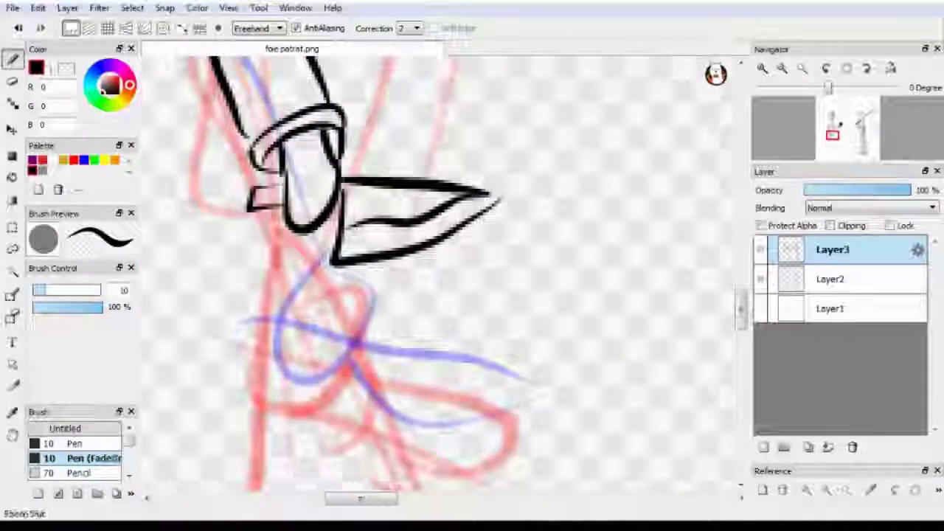
left_click(760, 278)
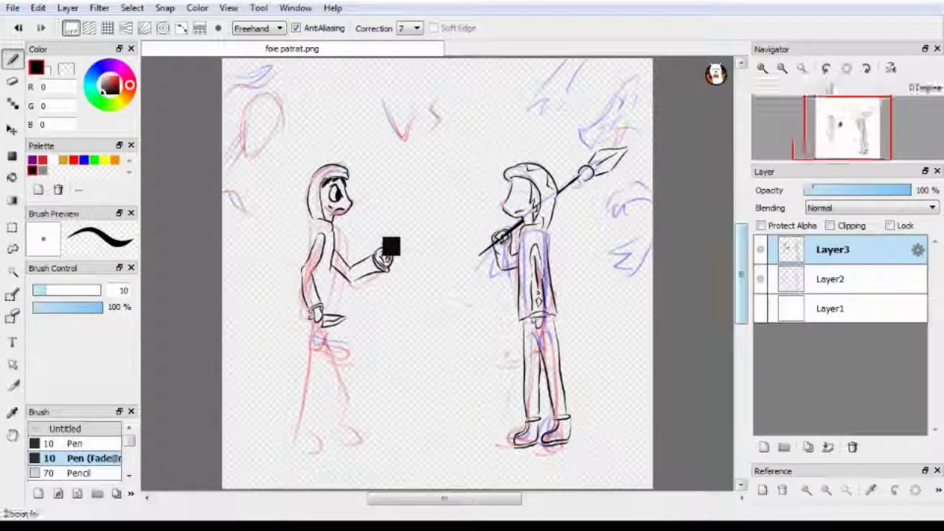
scroll(435, 273, "up", 4)
scroll(435, 272, "left", 5)
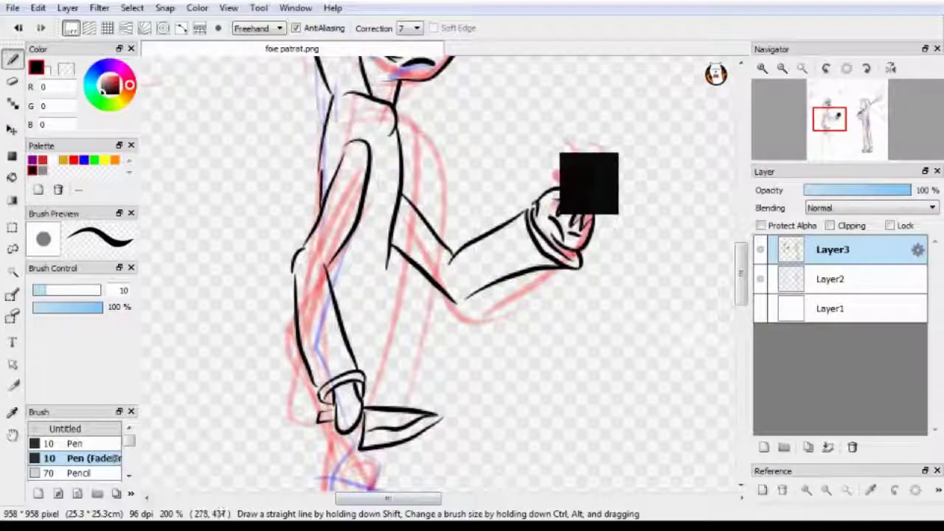
scroll(436, 273, "down", 6)
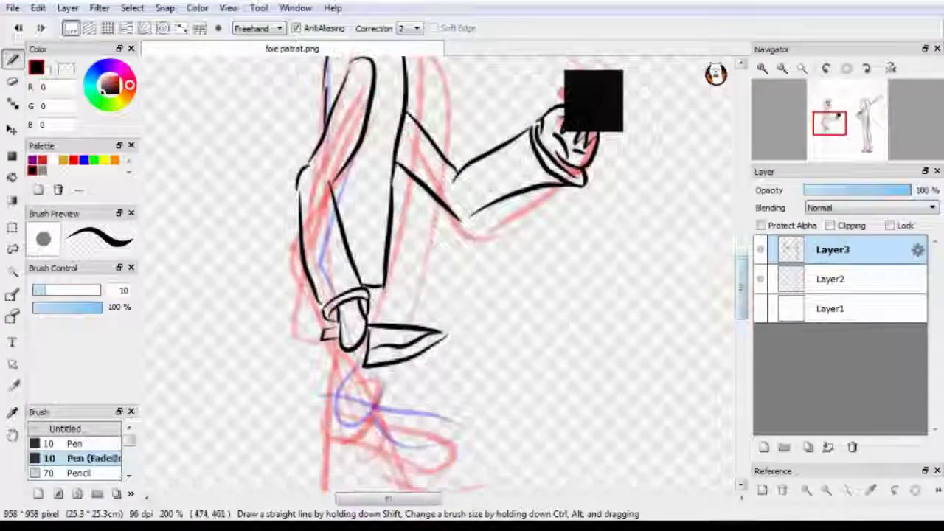
scroll(435, 273, "down", 3)
key("m")
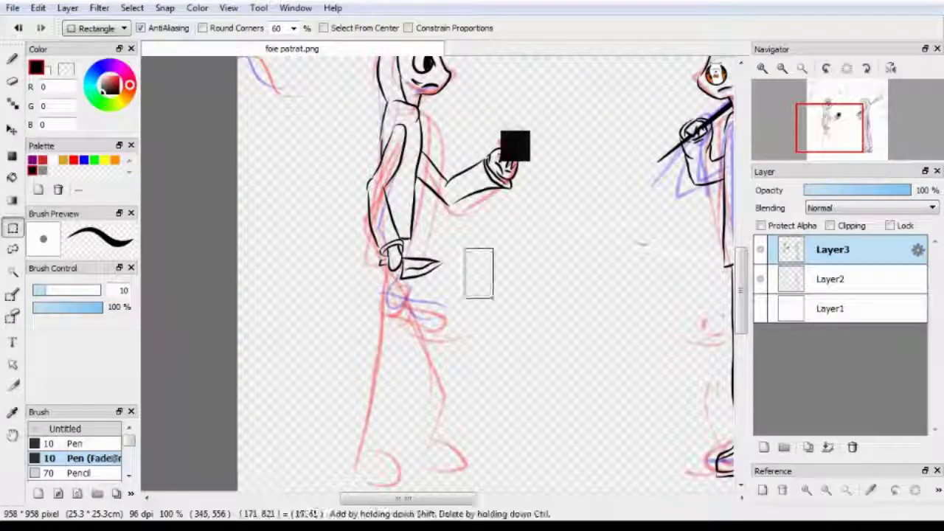
left_click_drag(489, 251, 327, 485)
scroll(435, 273, "right", 3)
scroll(435, 273, "up", 2)
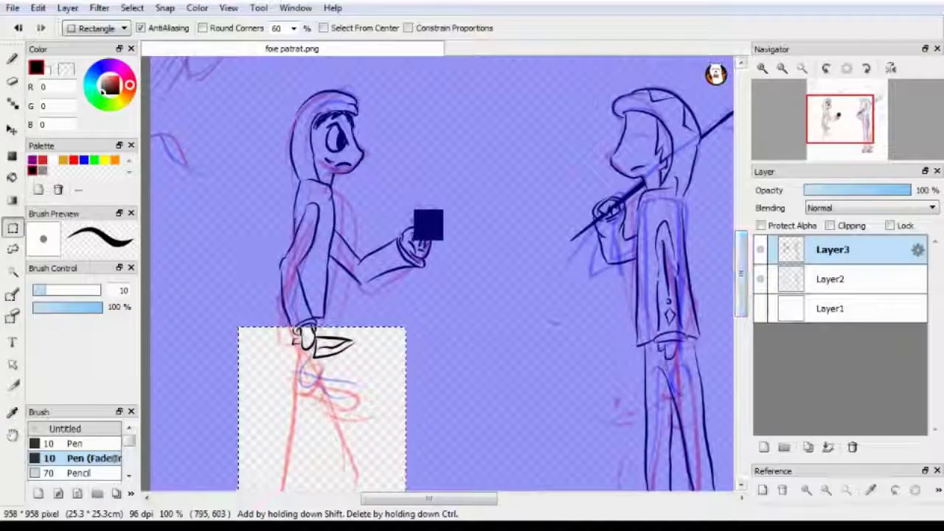
left_click(12, 59)
left_click(763, 68)
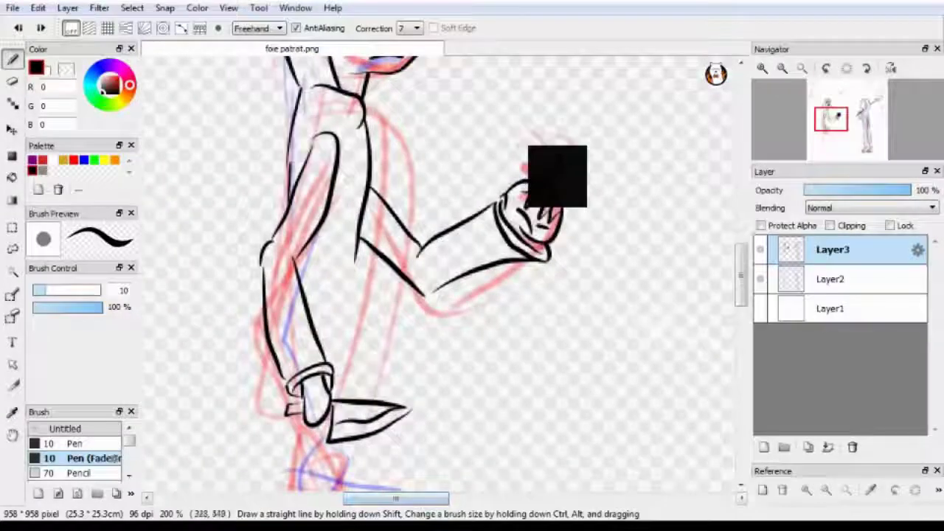
On a new layer, ink the left figure's jacket front, hem, back flap and wavy fold, erasing the front line where it crosses the dagger
key("ctrl+shift+n")
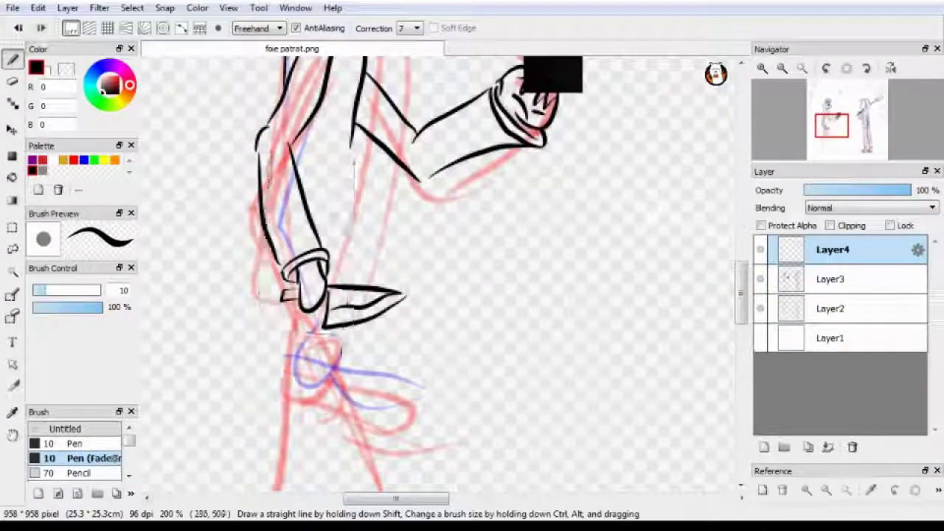
left_click(762, 68)
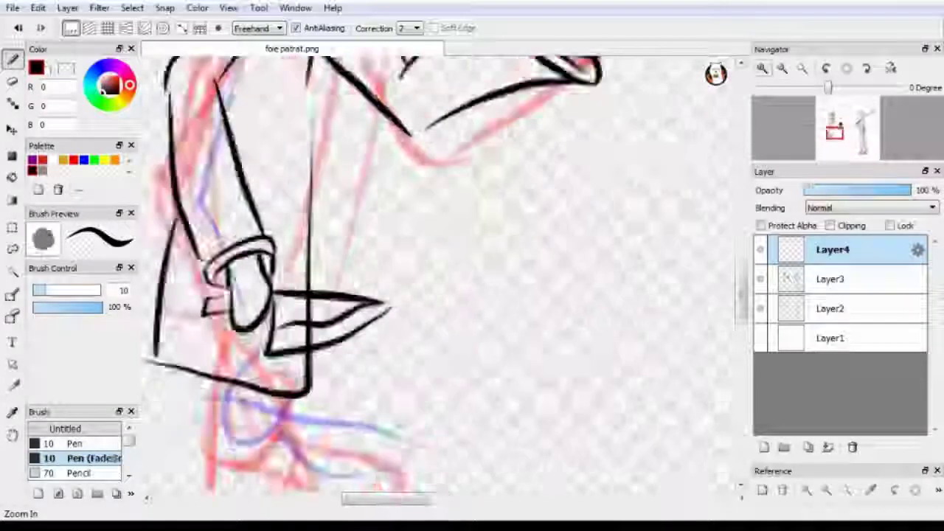
key("e")
scroll(443, 273, "left", 3)
key("b")
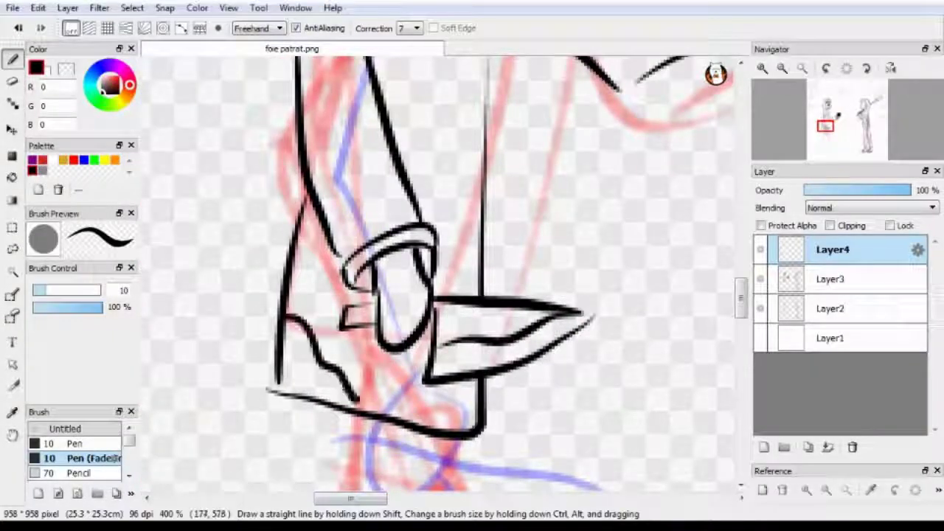
scroll(442, 273, "up", 4)
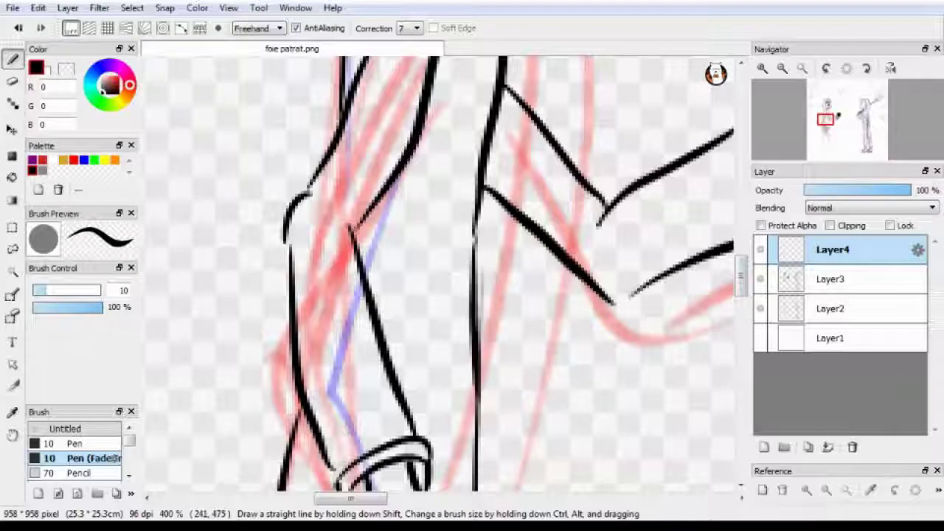
scroll(478, 281, "up", 3)
scroll(442, 273, "down", 3)
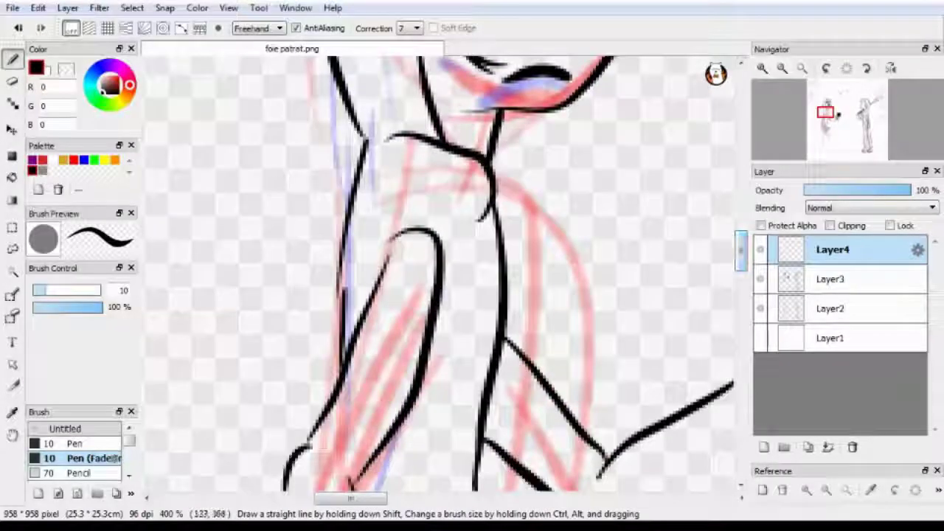
Erase part of the left figure's upper sleeve line below the shoulder on Layer3, and merge Layer4 into Layer3
key("e")
key("b")
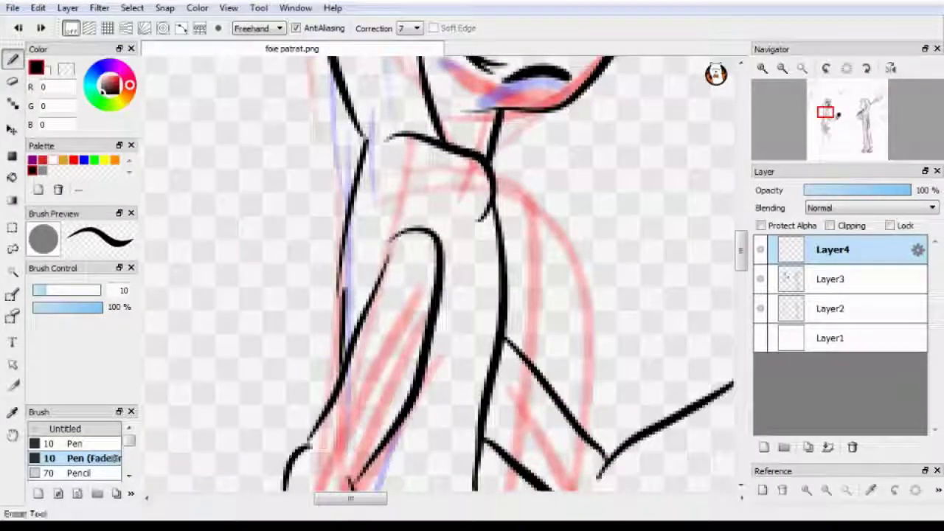
key("e")
left_click(832, 279)
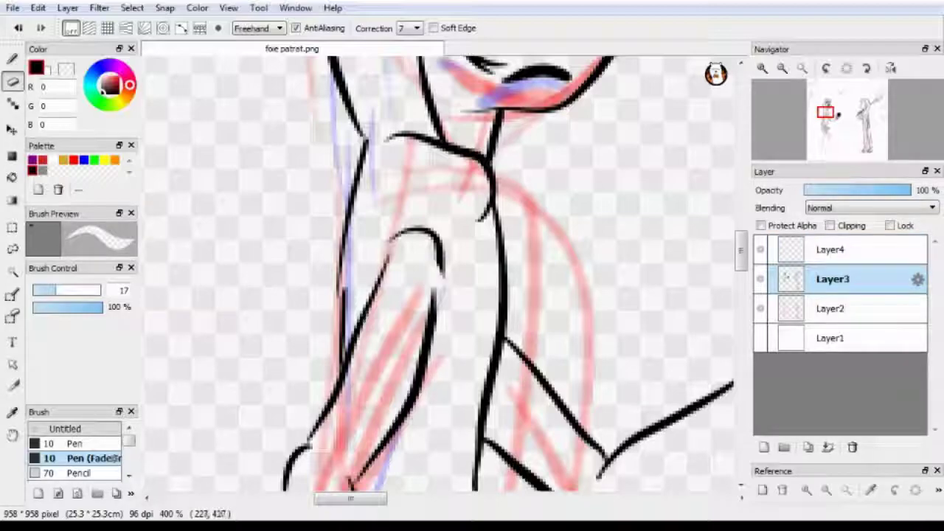
scroll(443, 273, "right", 6)
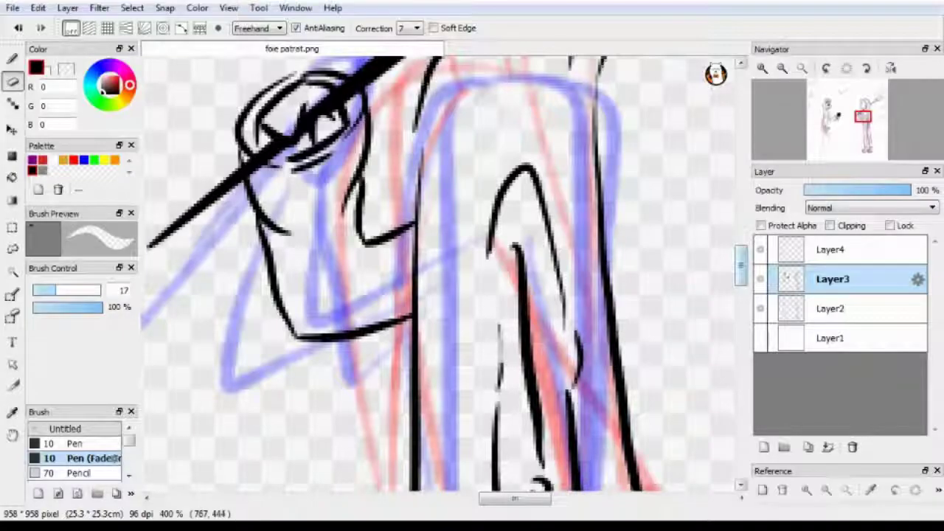
scroll(443, 273, "left", 6)
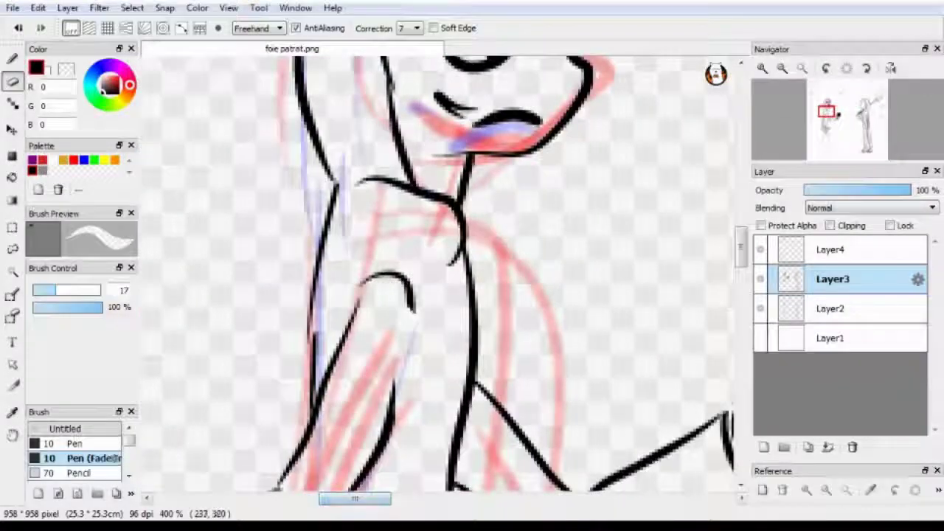
key("b")
scroll(442, 273, "down", 6)
Ink the outlines of the left figure's two trouser legs below the jacket, with a bent front knee and straight cuffs
key("ctrl+z")
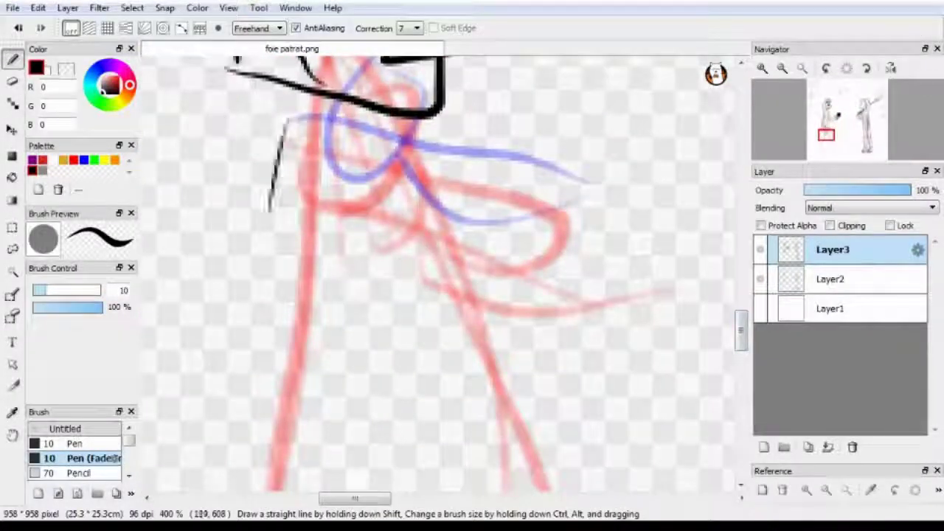
scroll(443, 273, "down", 3)
scroll(443, 273, "down", 2)
left_click_drag(409, 264, 438, 294)
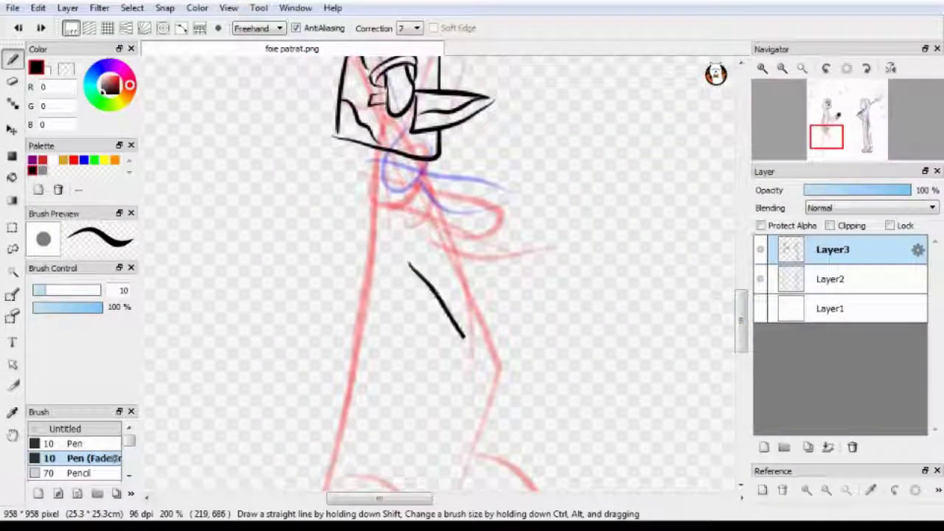
key("ctrl+z")
left_click_drag(347, 181, 317, 466)
key("ctrl+z")
left_click_drag(402, 189, 354, 452)
left_click_drag(360, 156, 345, 242)
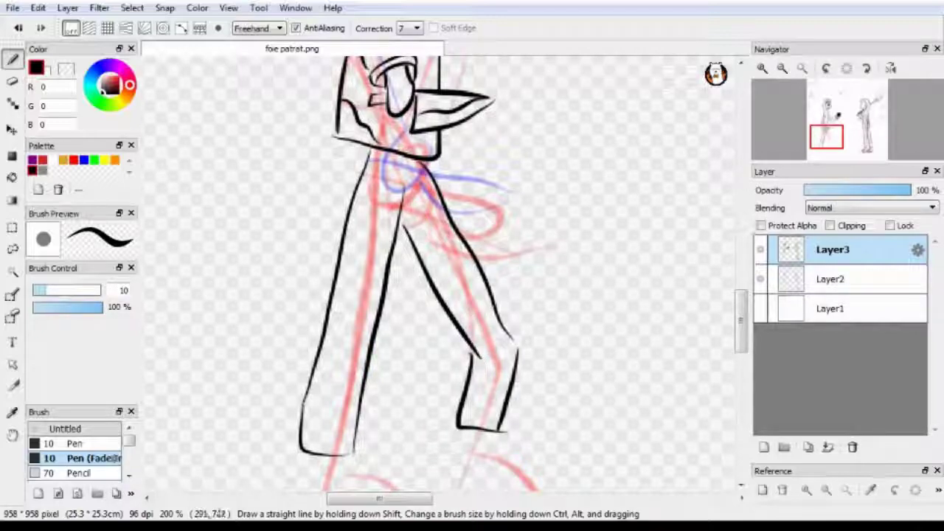
Ink the left figure's front ankle below the trouser cuff and its laced sneaker with a thick sole
mouse_move(478, 431)
left_mouse_down()
mouse_move(506, 310)
mouse_move(427, 167)
left_mouse_up()
scroll(443, 273, "up", 8)
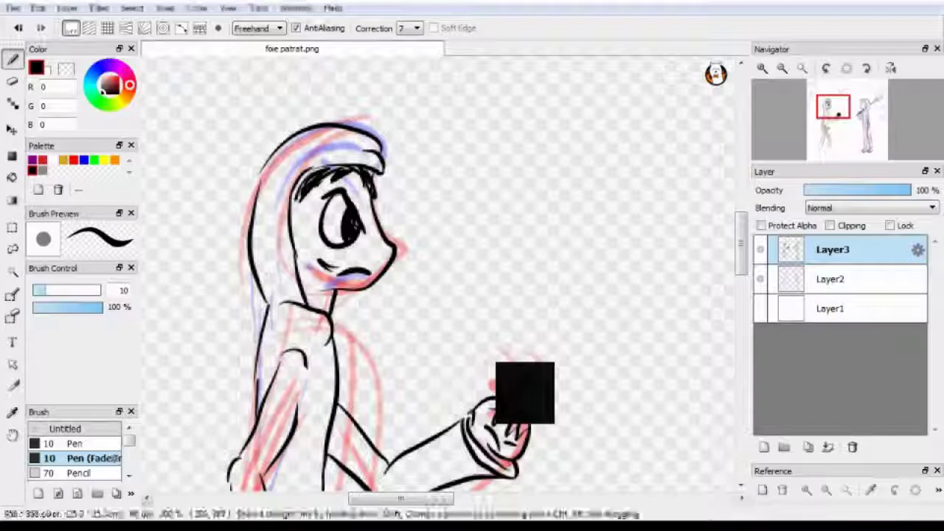
scroll(443, 266, "down", 10)
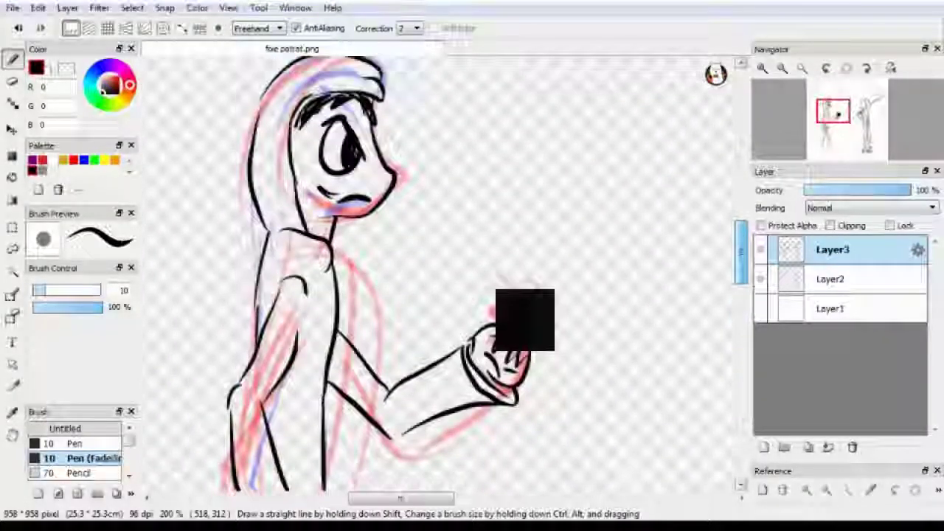
scroll(443, 266, "down", 5)
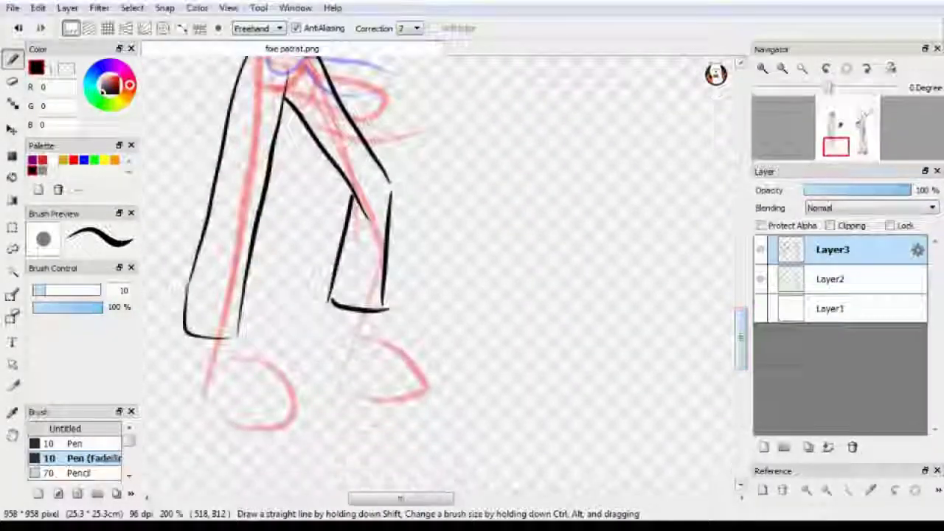
scroll(443, 266, "up", 2)
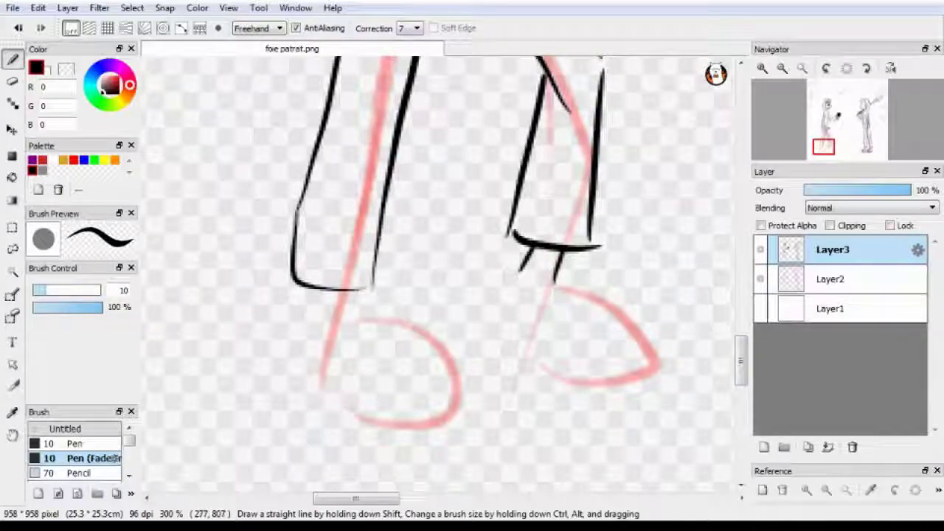
mouse_move(559, 285)
left_mouse_down()
mouse_move(666, 374)
mouse_move(495, 336)
mouse_move(502, 276)
left_mouse_up()
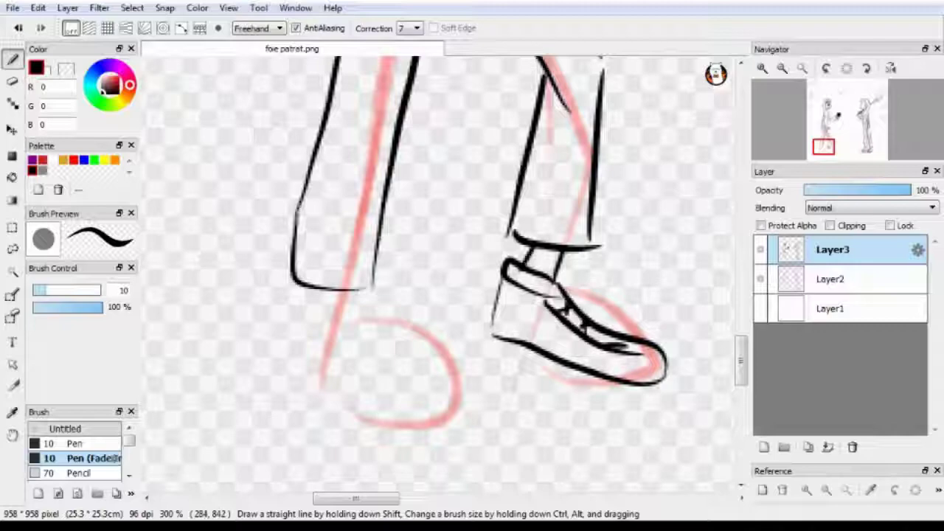
left_click_drag(638, 388, 498, 357)
Ink the left figure's rear ankle and its shoe, with a padded collar, lace panel and sole
mouse_move(297, 341)
left_mouse_down()
mouse_move(369, 327)
mouse_move(347, 322)
left_mouse_up()
key("ctrl+z")
scroll(443, 273, "down", 3)
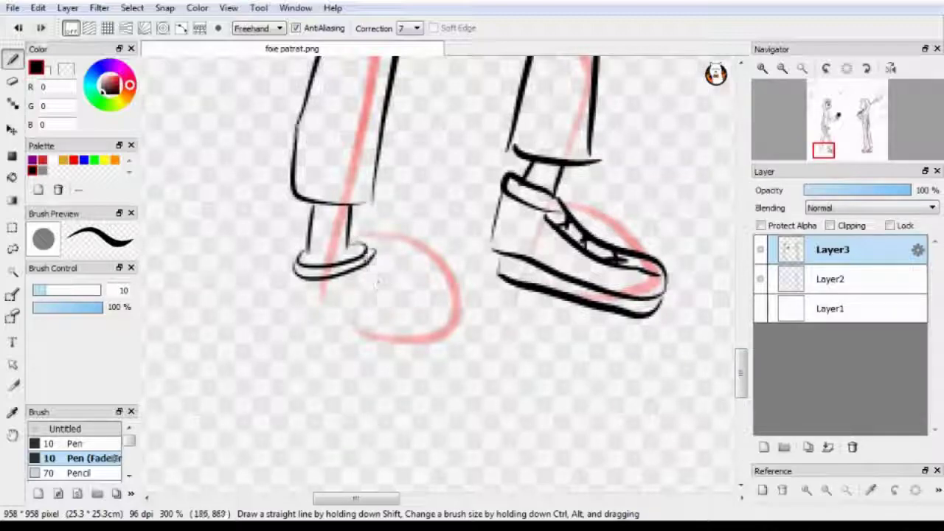
mouse_move(298, 280)
left_mouse_down()
mouse_move(401, 362)
mouse_move(426, 371)
left_mouse_up()
left_click_drag(374, 254, 432, 371)
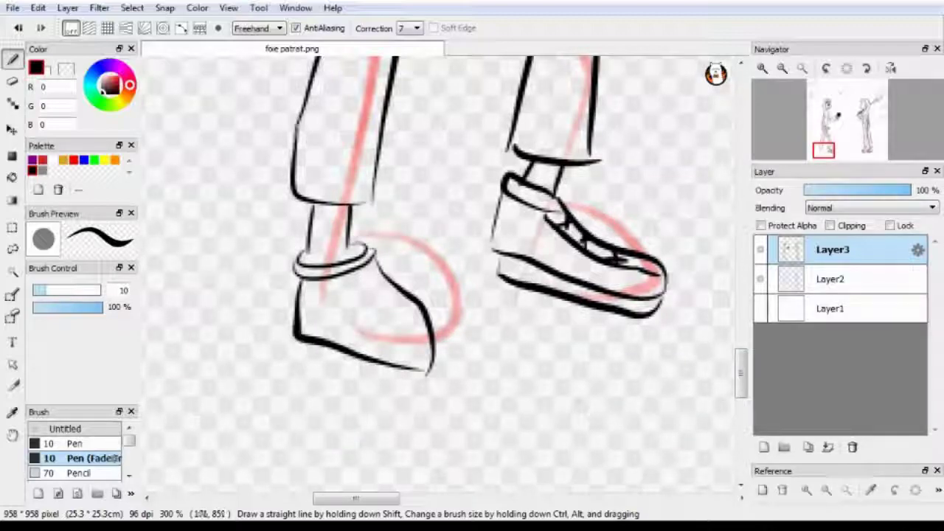
key("ctrl+z")
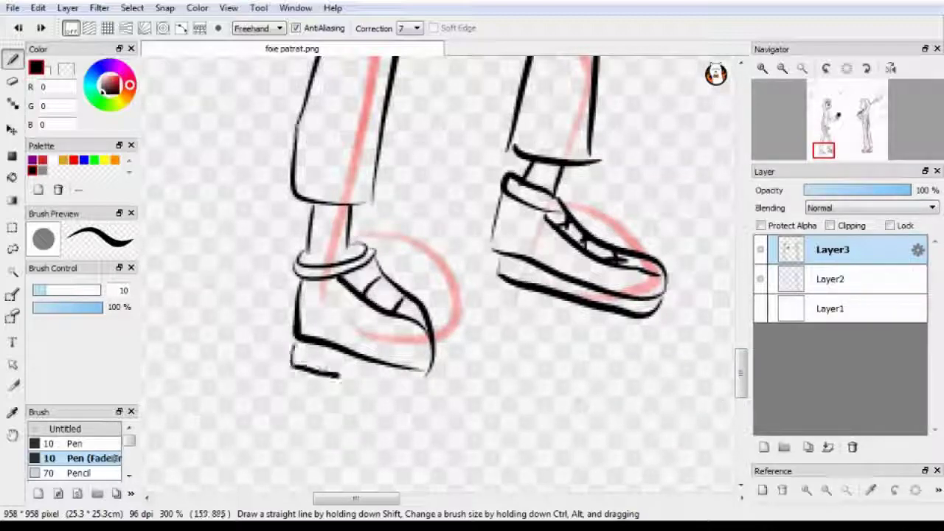
Hatch the right figure's side hair in black, and fill the upper face area under the hood with solid black
scroll(443, 273, "up", 10)
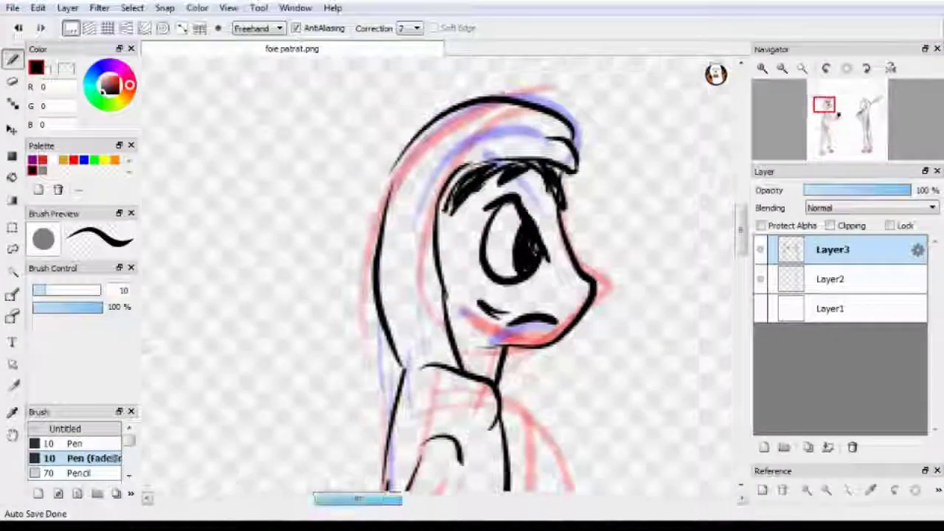
left_click_drag(359, 499, 499, 499)
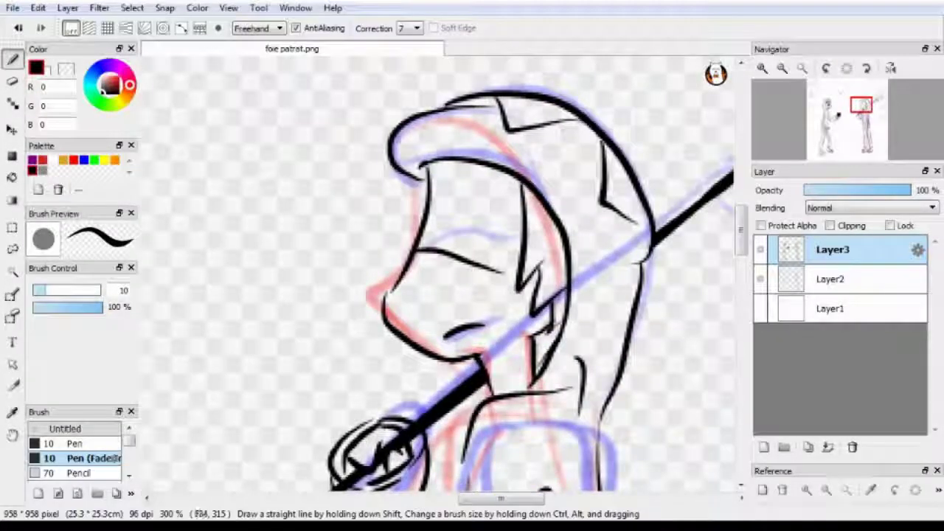
scroll(443, 273, "up", 1)
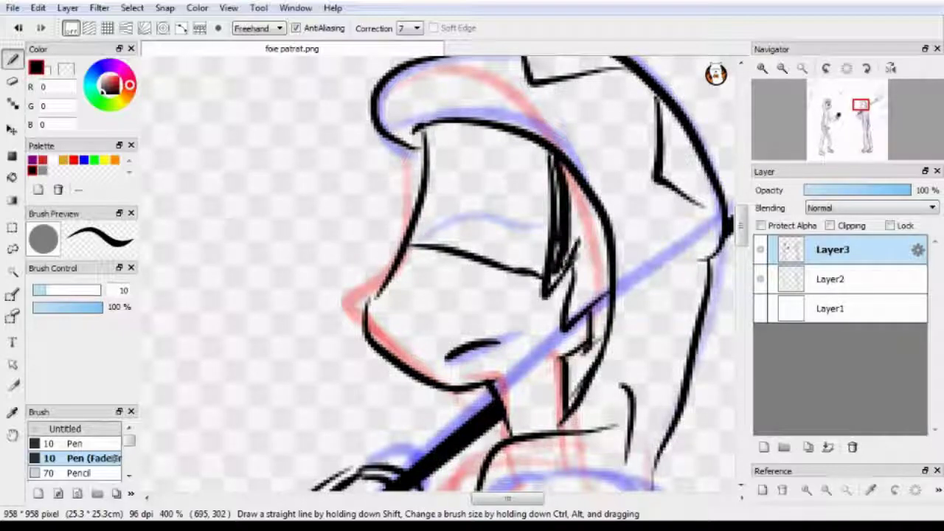
left_click_drag(601, 194, 570, 319)
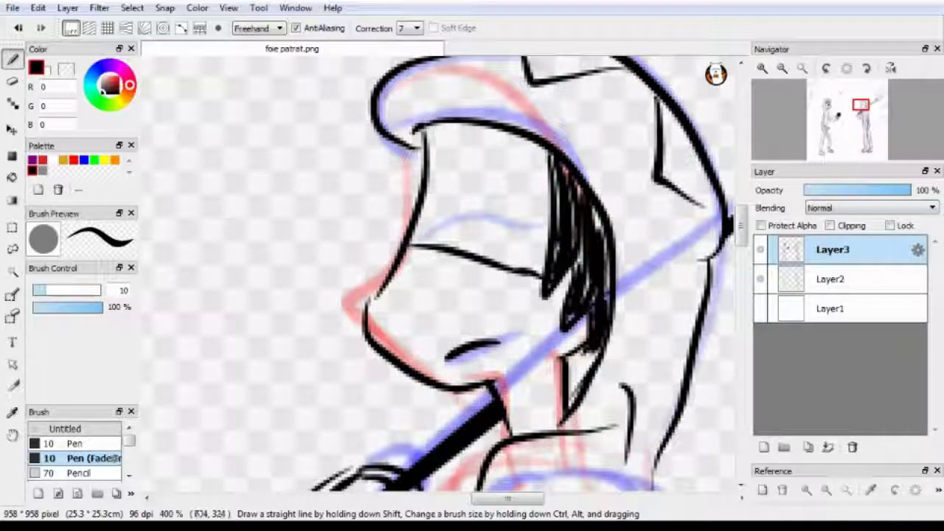
key("g")
left_click(480, 196)
key("e")
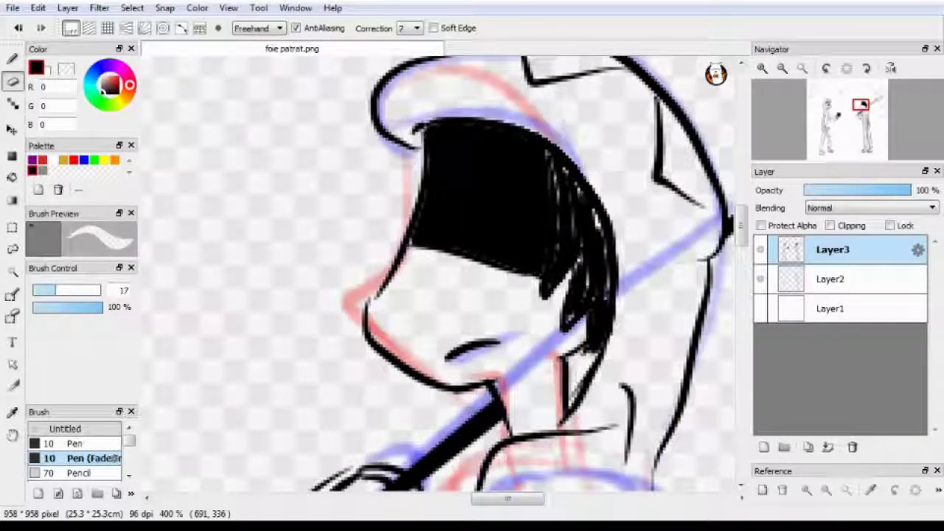
key("b")
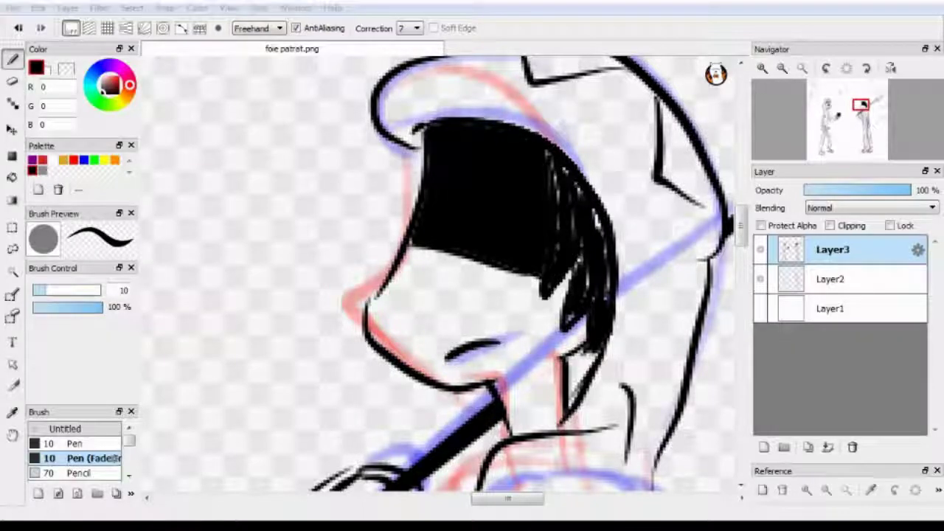
Soften the lower edge of the right figure's black face area using the plain Pen at size 10.8 and 30% opacity
left_click(74, 443)
left_click_drag(102, 306, 43, 307)
left_click_drag(391, 255, 450, 302)
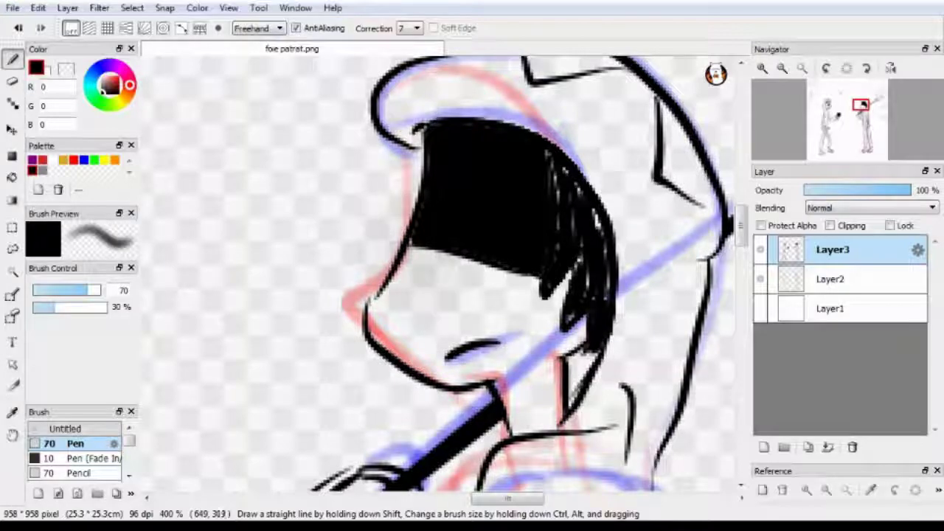
key("ctrl+z")
left_click_drag(417, 255, 538, 275)
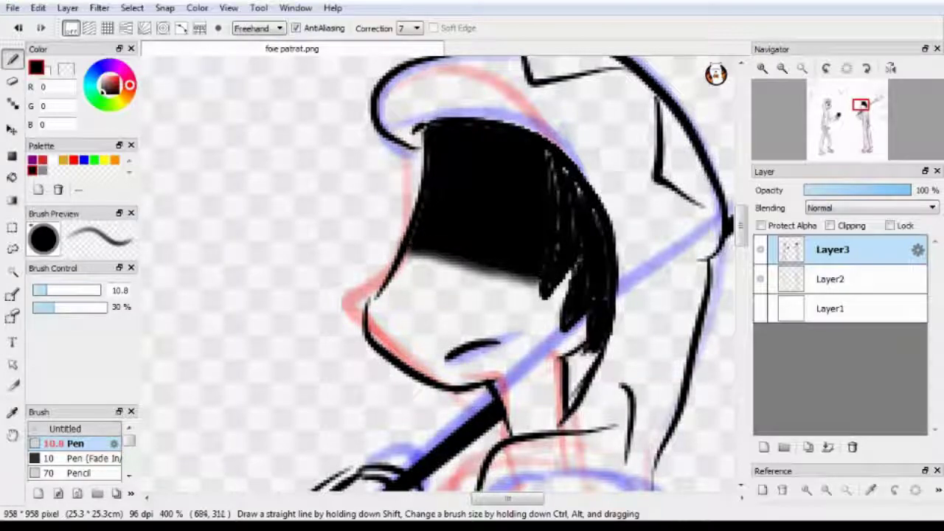
With the Pen (Fade In/Out) brush, ink a second line below the right figure's collar and a small drawstring loop at its front
mouse_move(861, 105)
left_mouse_down()
mouse_move(826, 123)
mouse_move(861, 108)
left_mouse_up()
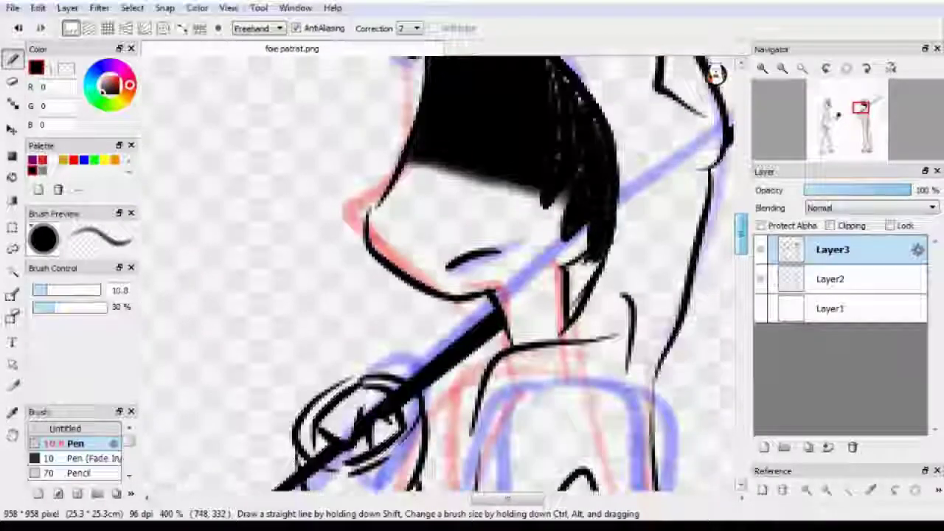
left_click(74, 458)
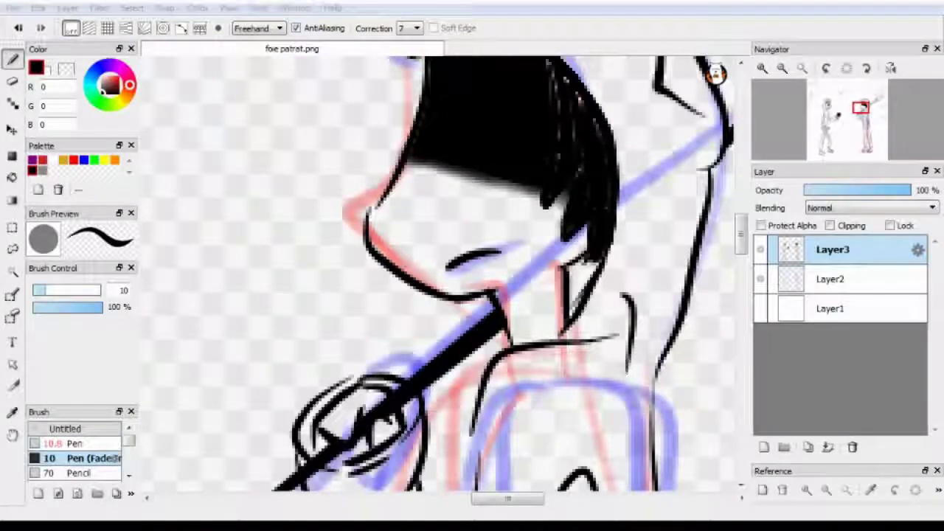
scroll(439, 273, "left", 1)
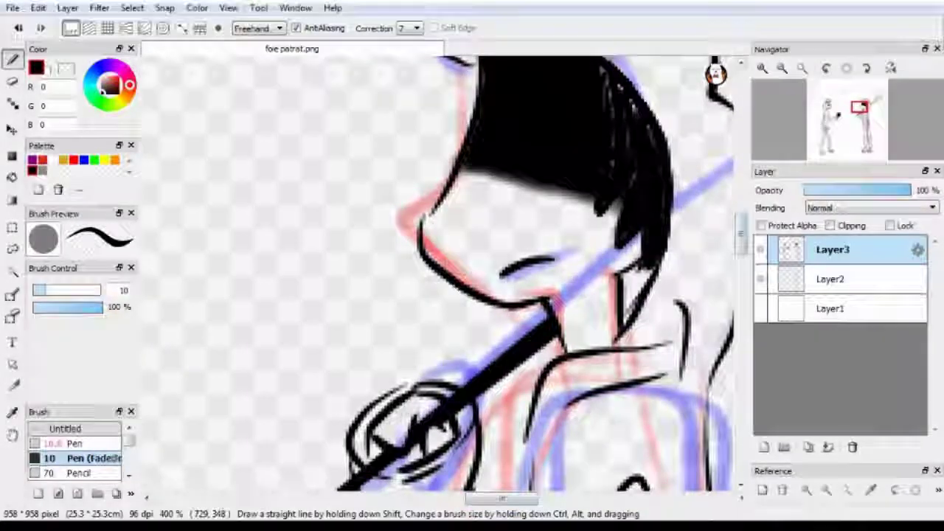
scroll(439, 273, "down", 4)
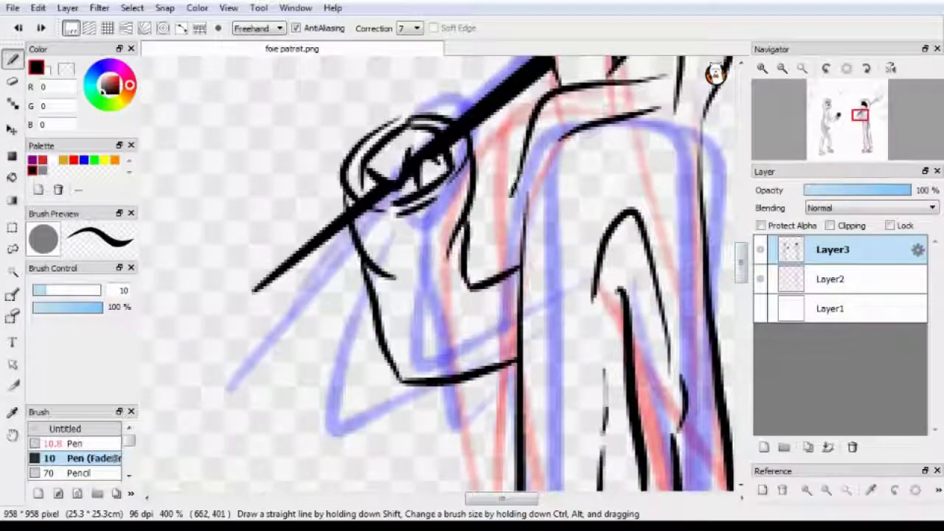
scroll(439, 273, "left", 10)
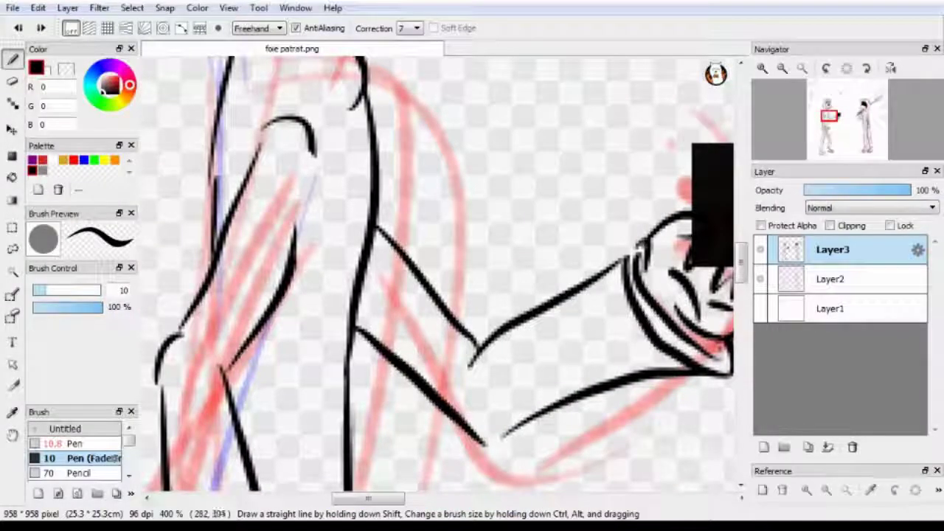
scroll(439, 273, "up", 4)
scroll(439, 273, "right", 8)
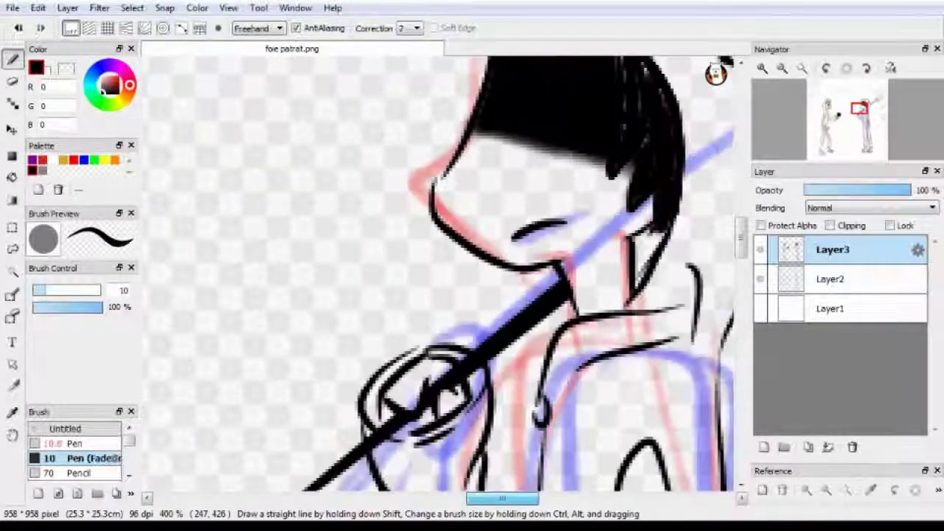
Ink a small drawstring loop and hanging cord below the left figure's collar
scroll(439, 273, "left", 8)
scroll(439, 273, "down", 2)
scroll(439, 273, "up", 2)
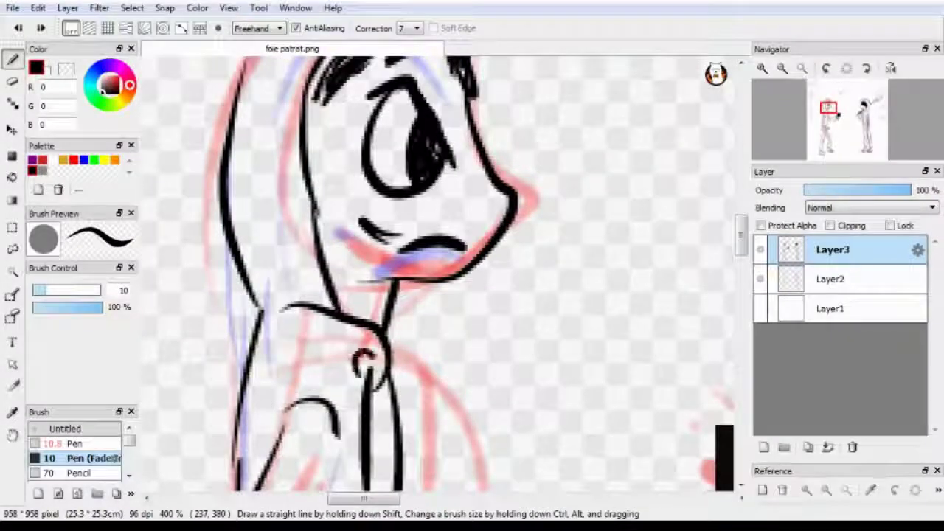
scroll(439, 273, "up", 2)
Redraw the upper back edge of the left figure's rear trouser leg up to the jacket hem, and erase the old line
scroll(439, 273, "down", 6)
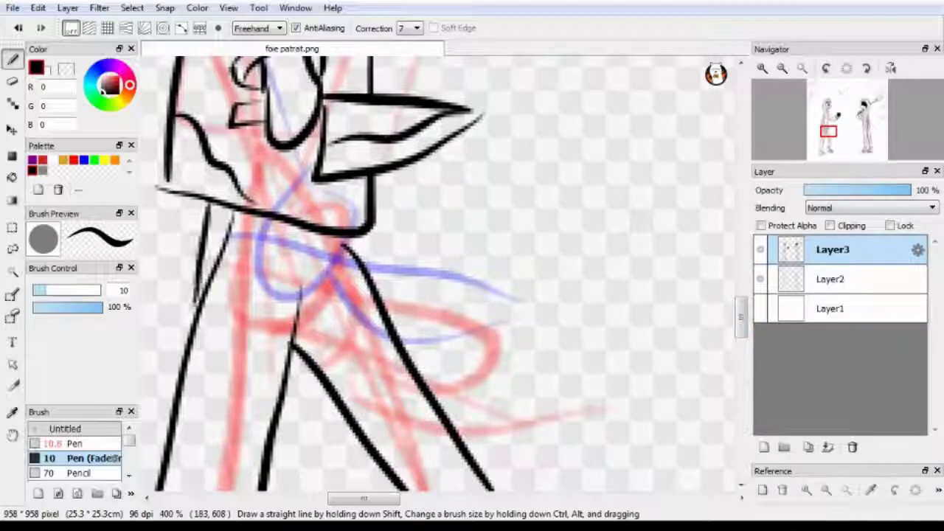
left_click(12, 81)
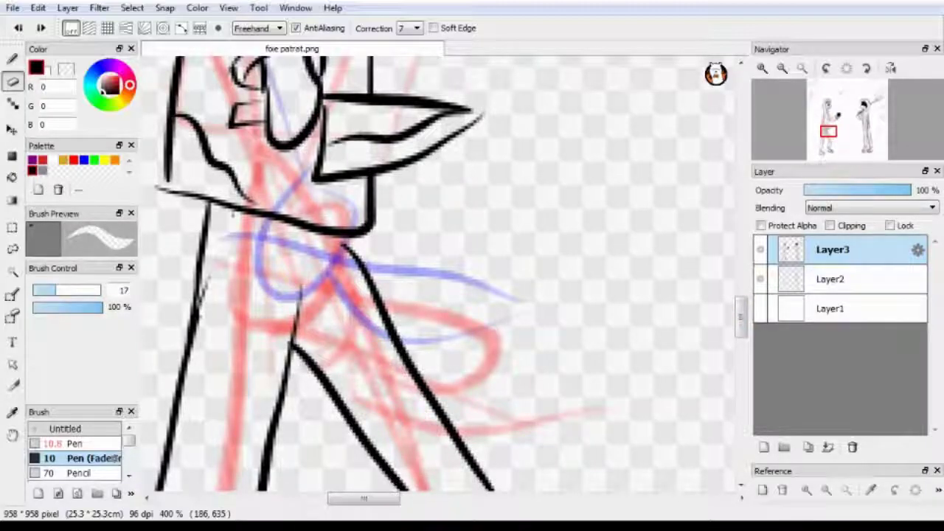
key("b")
scroll(439, 273, "down", 4)
Ink the head of the creature sketched above the spear, with its snout, jaw, fang, ears and neck lines running to the canvas edge
scroll(439, 273, "down", 5)
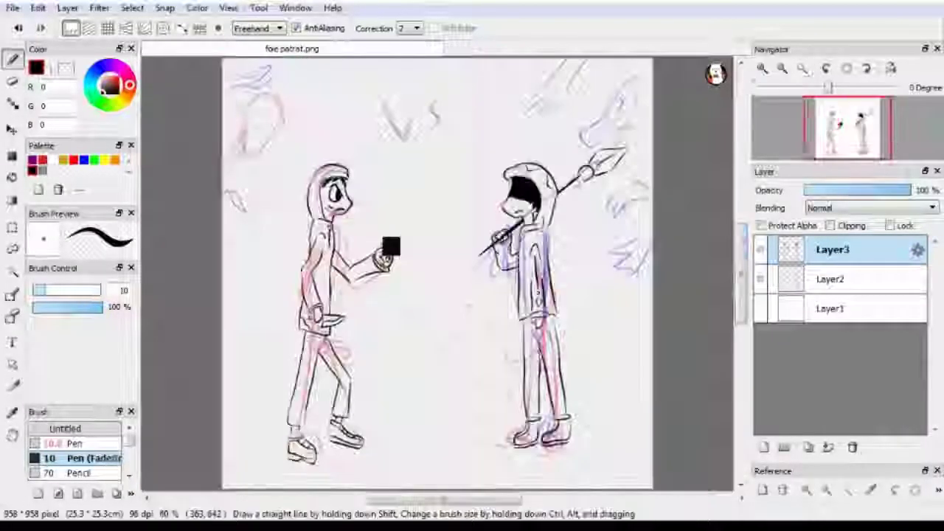
scroll(439, 273, "up", 5)
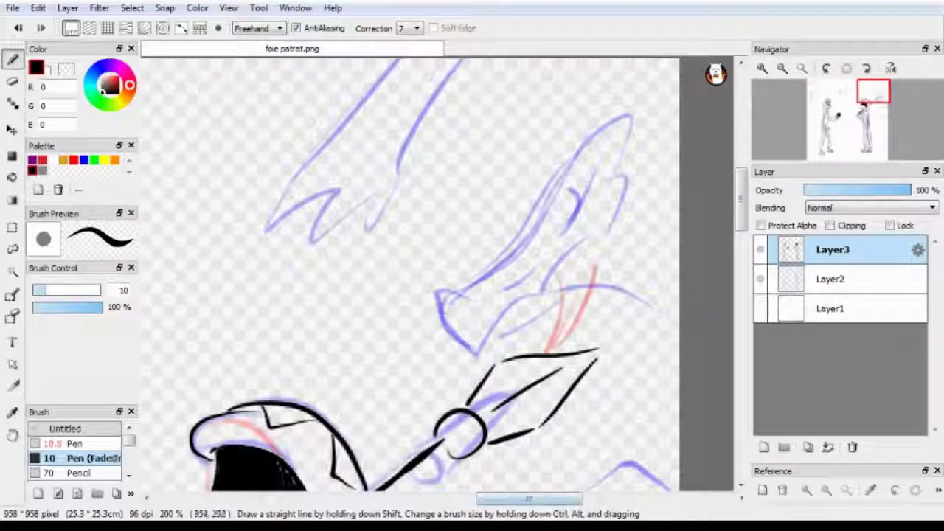
scroll(436, 283, "up", 1)
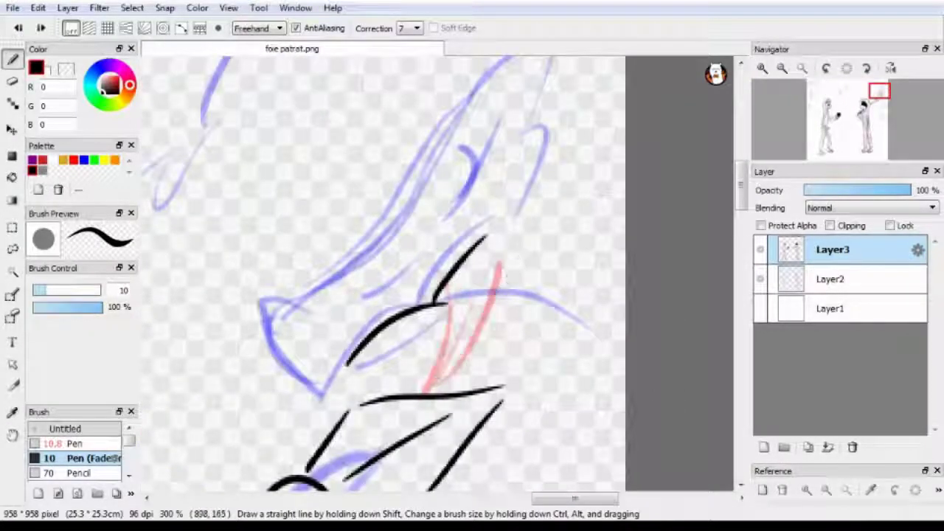
left_click_drag(509, 291, 625, 324)
left_click_drag(499, 174, 528, 221)
left_click_drag(532, 193, 626, 223)
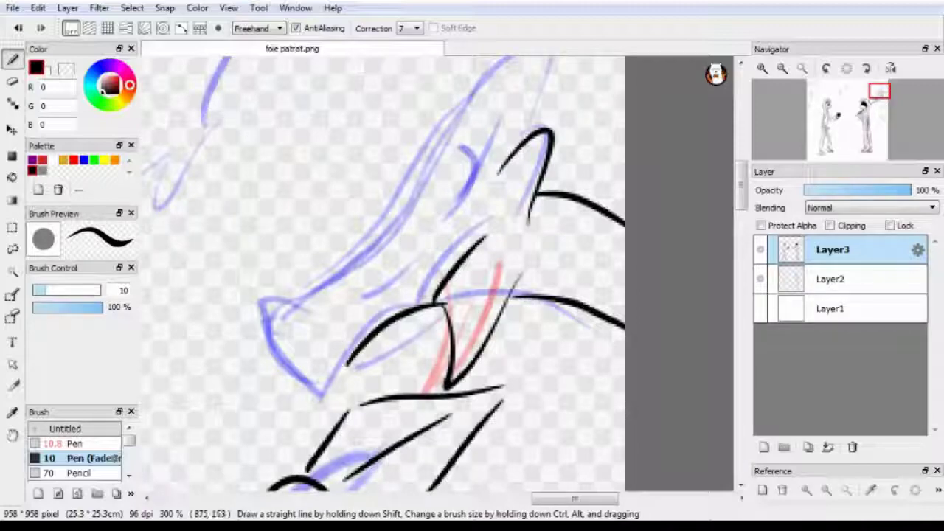
scroll(408, 373, "up", 3)
mouse_move(345, 433)
left_mouse_down()
mouse_move(297, 383)
mouse_move(341, 436)
mouse_move(316, 440)
mouse_move(286, 363)
mouse_move(509, 119)
left_mouse_up()
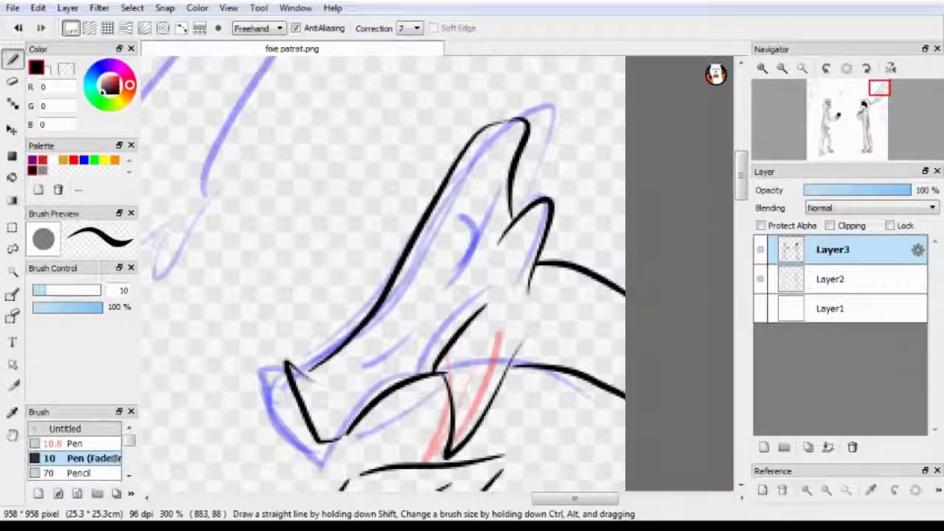
Ink the creature's bent arm with a wrist cuff and claws beside the spear, and the jagged-ended limb beneath it
scroll(570, 337, "down", 15)
mouse_move(454, 219)
left_mouse_down()
mouse_move(508, 186)
mouse_move(626, 221)
left_mouse_up()
mouse_move(502, 260)
left_mouse_down()
mouse_move(542, 192)
mouse_move(626, 225)
left_mouse_up()
left_click_drag(453, 227, 452, 233)
mouse_move(447, 274)
left_mouse_down()
mouse_move(398, 324)
mouse_move(443, 346)
left_mouse_up()
mouse_move(476, 289)
left_mouse_down()
mouse_move(466, 333)
mouse_move(472, 329)
left_mouse_up()
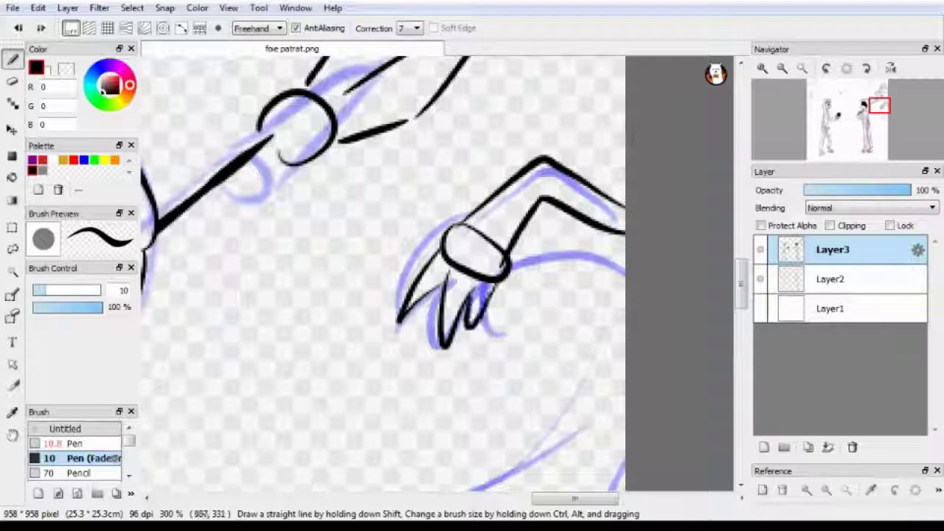
scroll(384, 273, "down", 5)
mouse_move(616, 162)
left_mouse_down()
mouse_move(419, 319)
mouse_move(531, 347)
mouse_move(447, 408)
left_mouse_up()
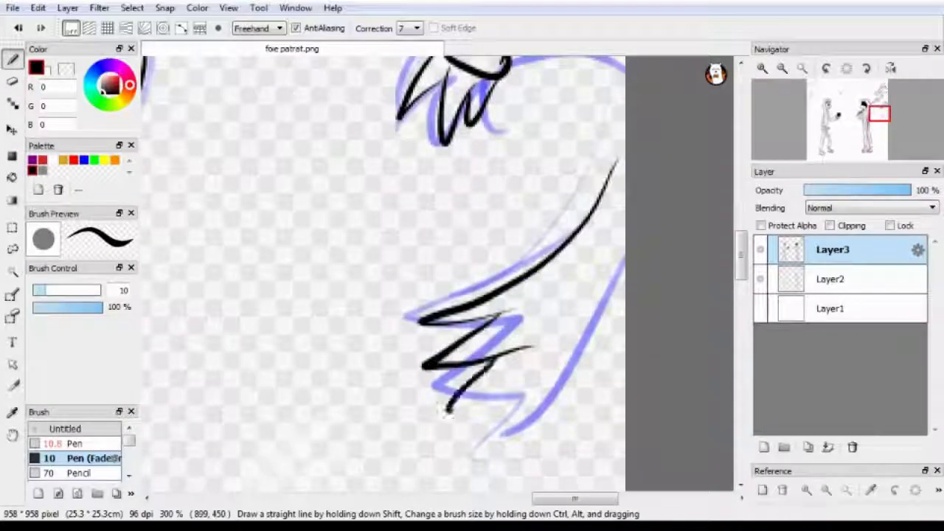
Ink the creature's eye and cheek marks, and a curved limb edge above its head
scroll(383, 273, "up", 10)
scroll(384, 273, "left", 5)
left_click_drag(627, 126, 469, 324)
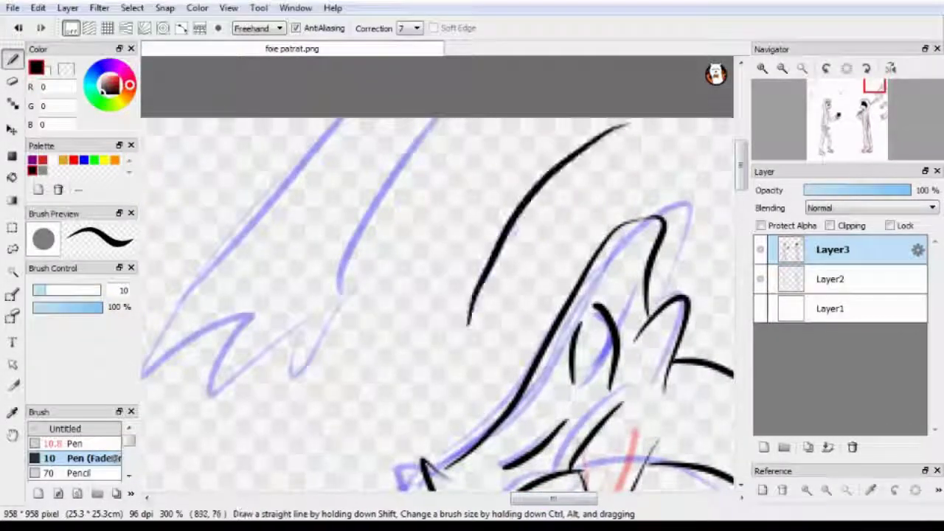
left_click_drag(443, 269, 451, 378)
left_click_drag(421, 254, 424, 363)
left_click_drag(390, 221, 399, 347)
left_click_drag(451, 129, 389, 258)
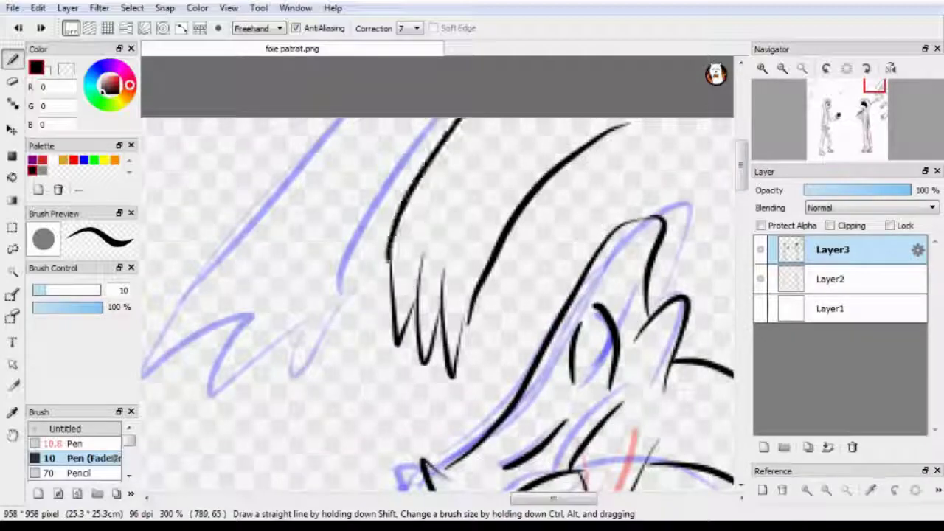
key("ctrl+z")
key("ctrl+z")
key("ctrl+z")
key("ctrl+z")
left_click_drag(447, 277, 419, 360)
key("ctrl+z")
left_click_drag(379, 338, 453, 295)
key("ctrl+z")
Redraw the outer edge of the clawed limb above the creature's head, running up to the canvas edge
mouse_move(373, 378)
left_mouse_down()
mouse_move(424, 325)
mouse_move(509, 120)
left_mouse_up()
scroll(435, 273, "down", 10)
scroll(435, 273, "right", 5)
Erase and redraw the inner edge of the creature's fang, and close the gaps in its jaw and snout outline
key("e")
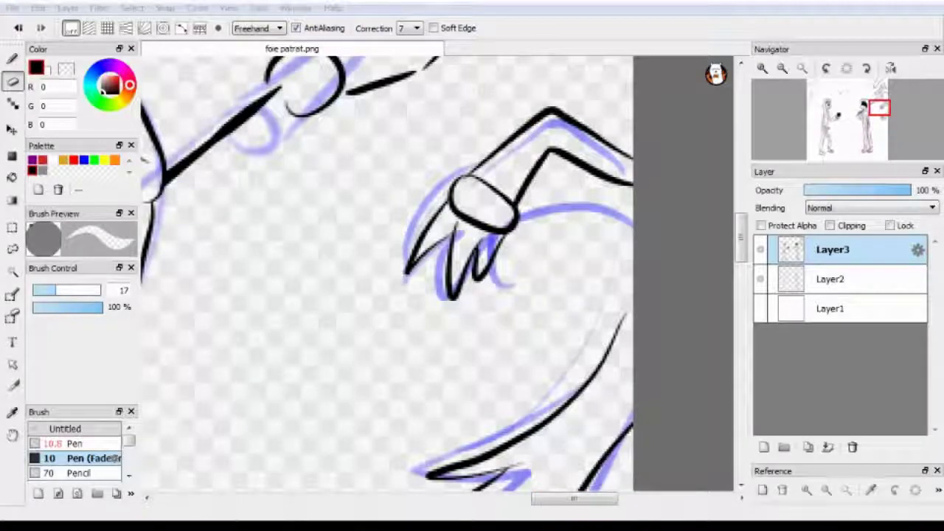
scroll(387, 273, "up", 5)
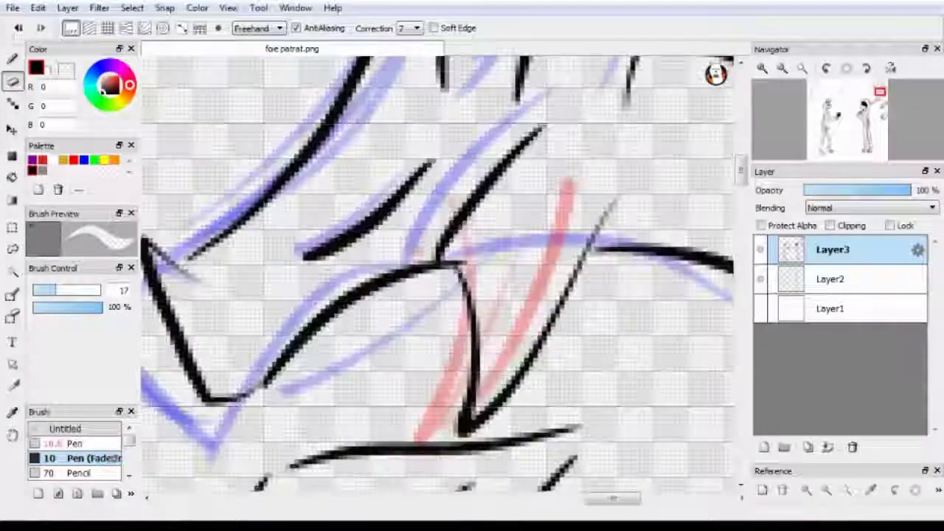
left_click_drag(459, 267, 468, 293)
key("ctrl+z")
key("b")
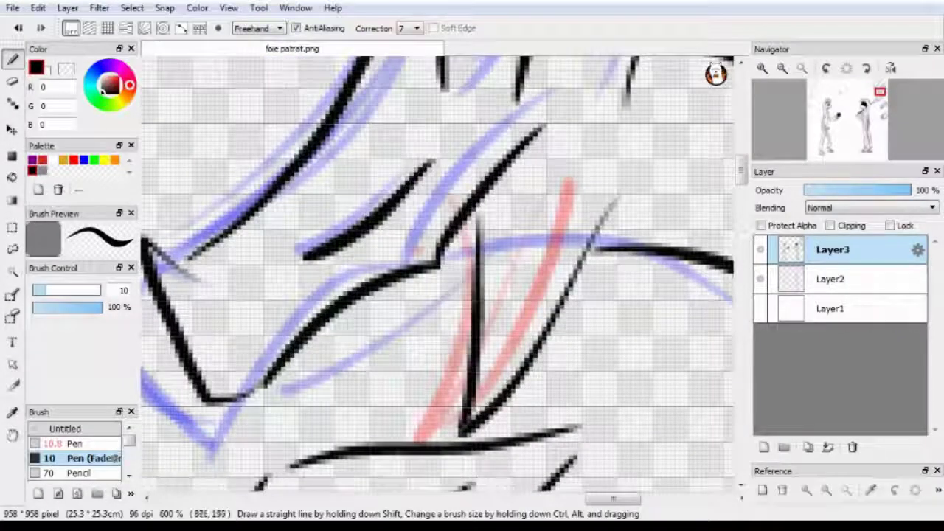
scroll(435, 439, "down", 3)
scroll(436, 468, "up", 3)
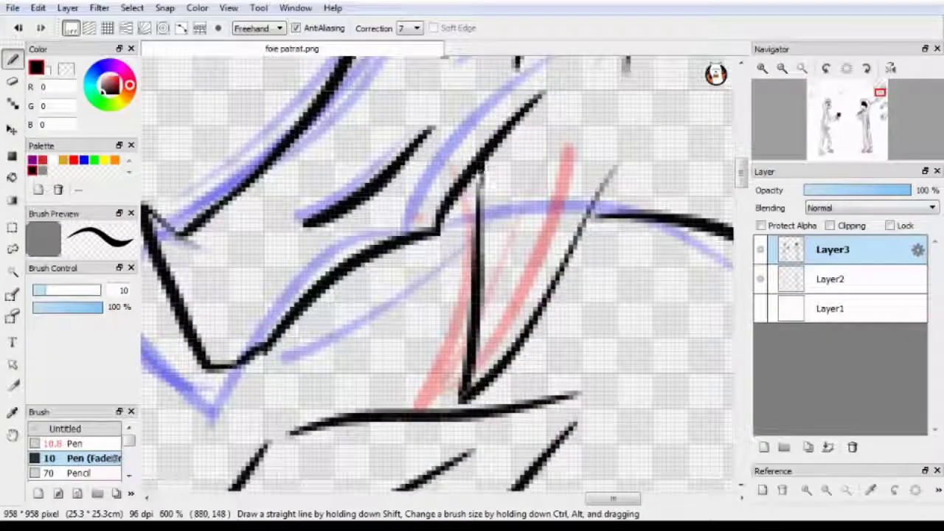
Fill the creature's head, bent arm and clawed limbs with solid black
key("g")
left_click(295, 185)
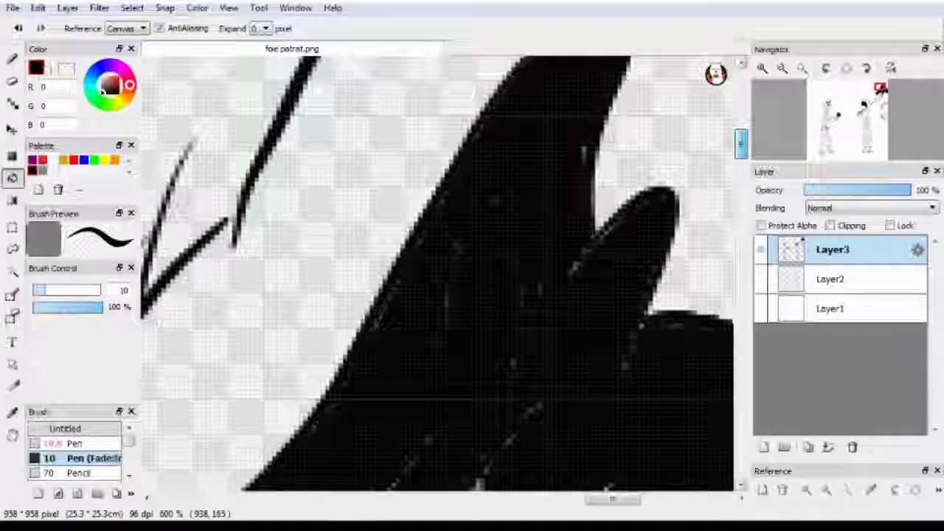
left_click_drag(740, 143, 740, 166)
mouse_move(887, 91)
left_mouse_down()
mouse_move(874, 81)
mouse_move(883, 106)
left_mouse_up()
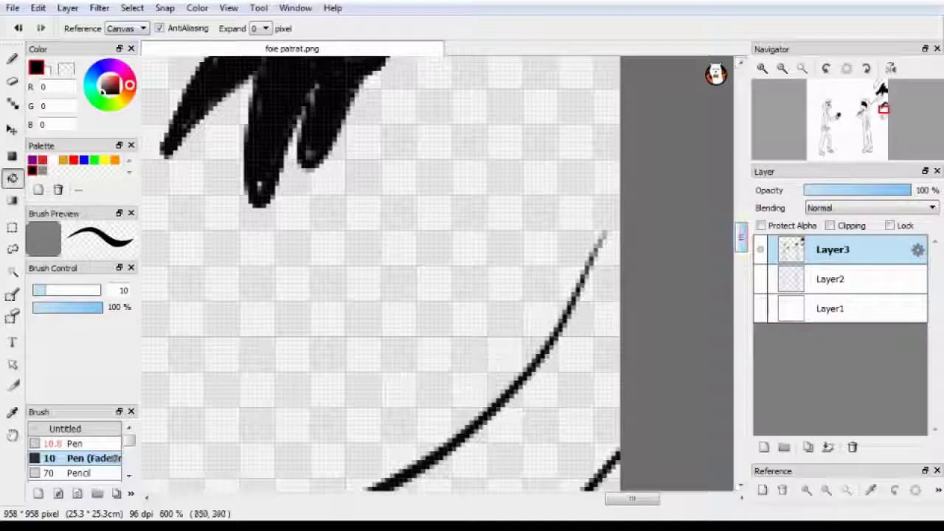
key("b")
key("g")
left_click(480, 184)
left_click_drag(889, 117, 882, 95)
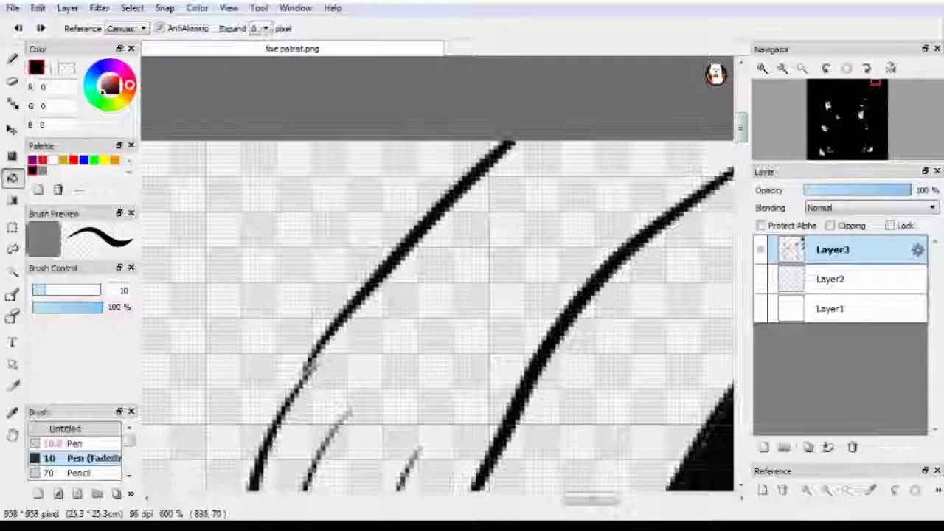
Ink thick tapering tentacles above and below the oval head behind the left figure, with the pen at size 33
key("b")
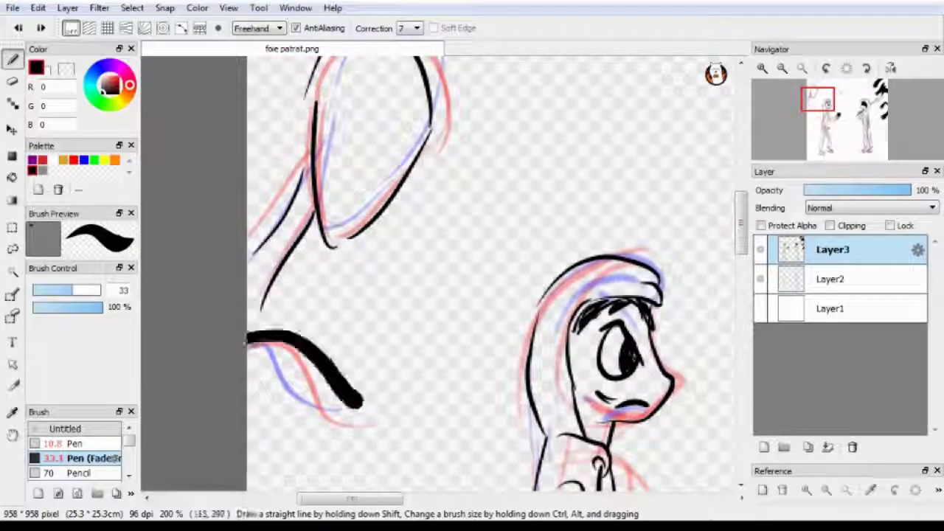
scroll(491, 273, "up", 3)
left_click_drag(248, 212, 502, 107)
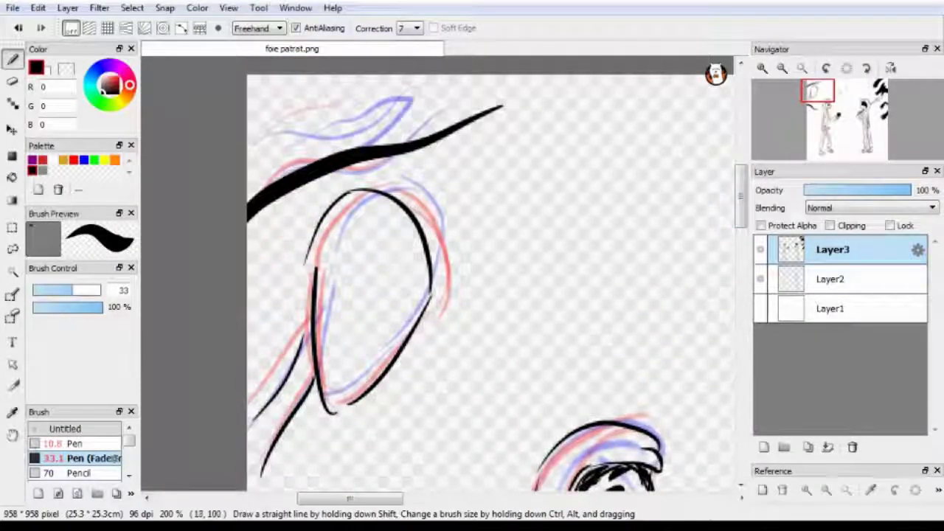
key("ctrl+shift+n")
left_click_drag(383, 331, 476, 453)
key("ctrl+z")
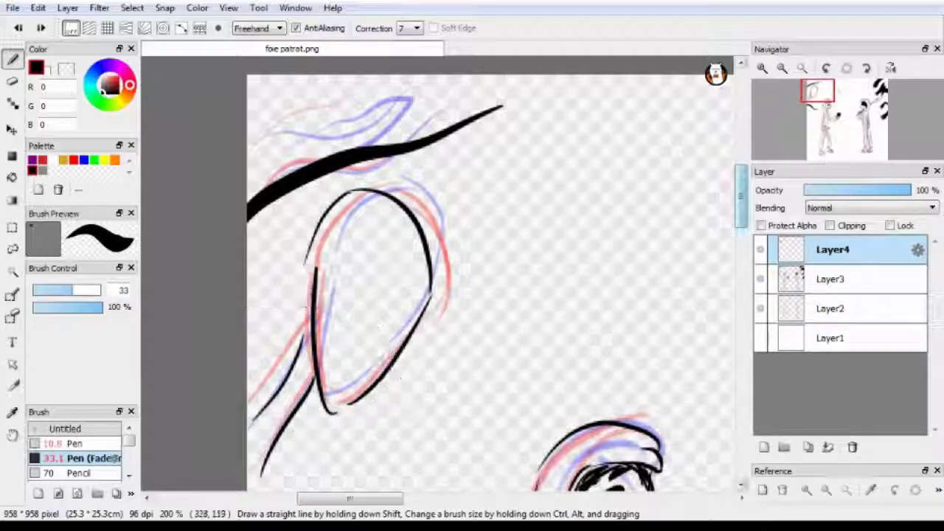
scroll(741, 193, "down", 1)
key("ctrl+z")
key("ctrl+z")
Add a new layer, ink a thick curved tentacle passing behind the left oval head, and erase the part overlapping the head
key("ctrl+shift+n")
left_click_drag(251, 270, 491, 383)
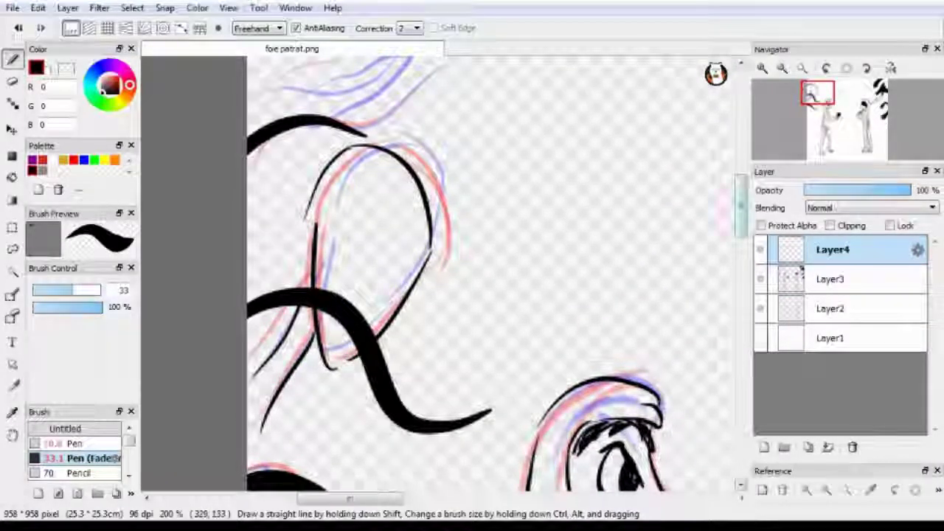
scroll(490, 273, "down", 1)
scroll(435, 158, "up", 1)
key("e")
left_click_drag(206, 196, 210, 237)
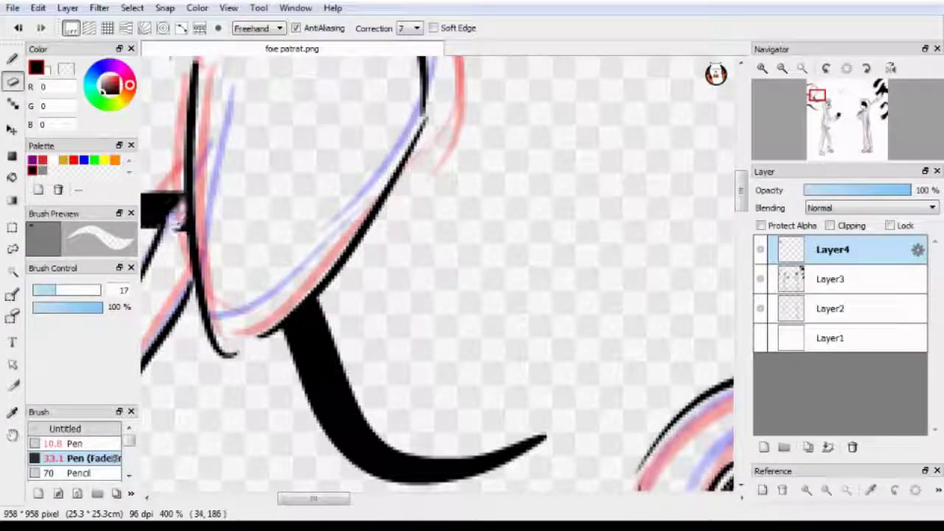
Draw a thick black outlined V over the sketched letter between the two characters
scroll(436, 273, "up", 3)
left_click(782, 68)
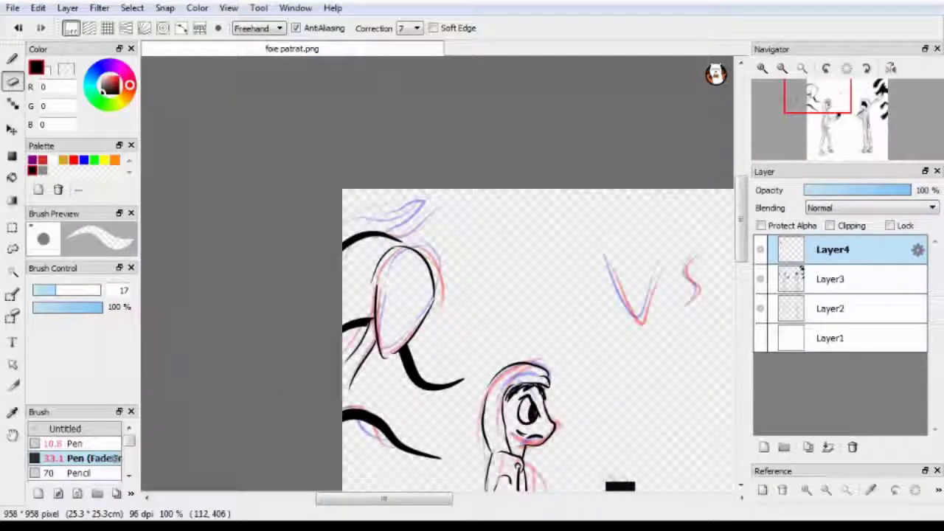
scroll(439, 295, "down", 3)
scroll(439, 295, "up", 3)
left_click(762, 68)
left_click(762, 68)
key("b")
left_click_drag(274, 156, 360, 168)
key("ctrl+z")
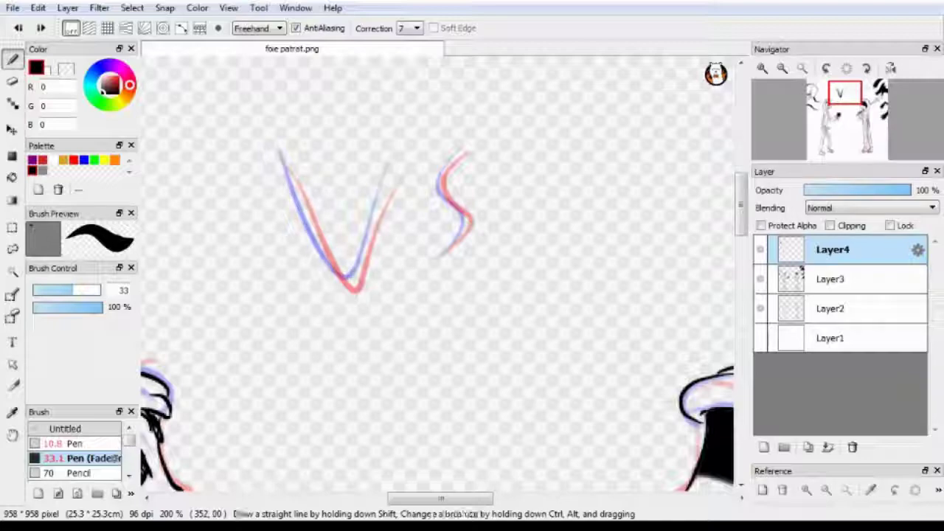
left_click_drag(277, 161, 421, 160)
key("ctrl+z")
left_click_drag(353, 354, 407, 180)
Draw a large thick outlined S beside the V, retrying the strokes until the curve fits
mouse_move(441, 254)
left_mouse_down()
mouse_move(529, 222)
mouse_move(441, 369)
left_mouse_up()
key("ctrl+z")
key("ctrl+z")
mouse_move(541, 225)
left_mouse_down()
mouse_move(544, 190)
mouse_move(441, 391)
left_mouse_up()
left_click_drag(535, 225, 484, 291)
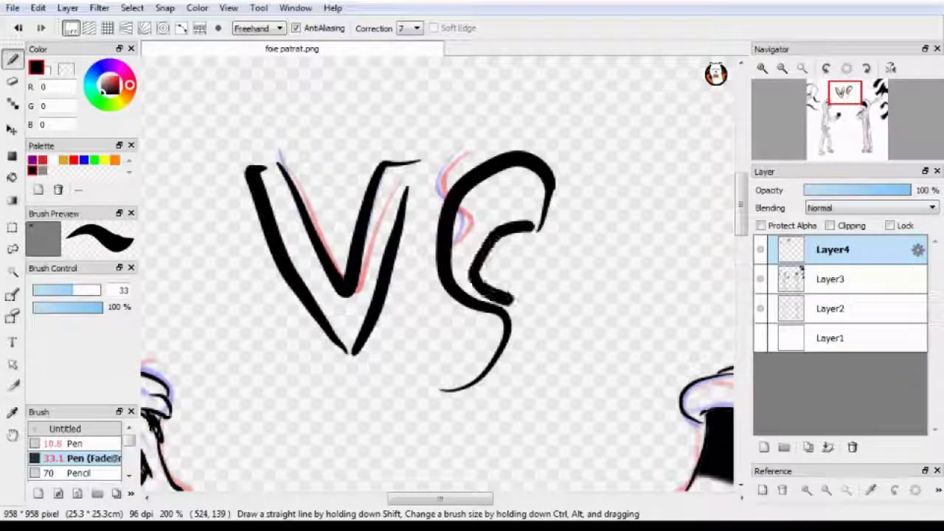
Hide the coloured sketch on Layer2 and check the whole inked illustration
key("ctrl+minus")
key("ctrl+minus")
key("ctrl+minus")
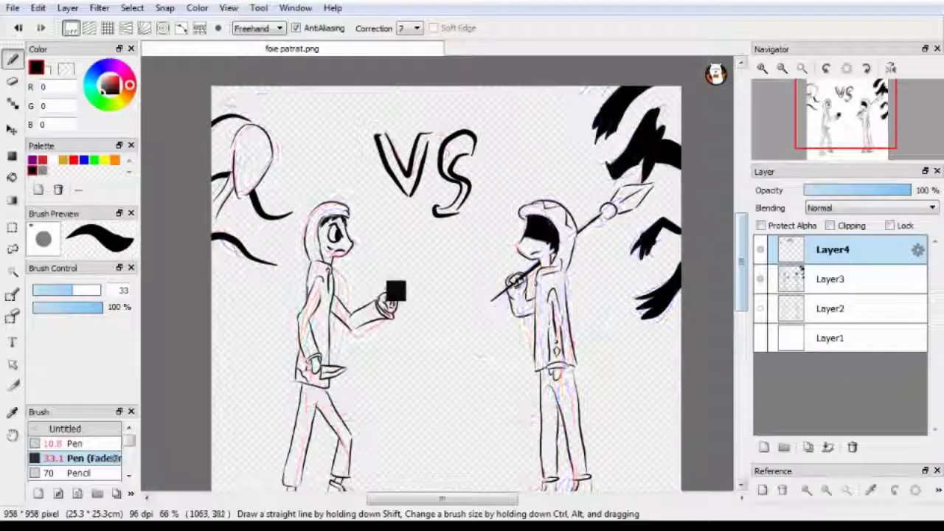
scroll(473, 280, "down", 2)
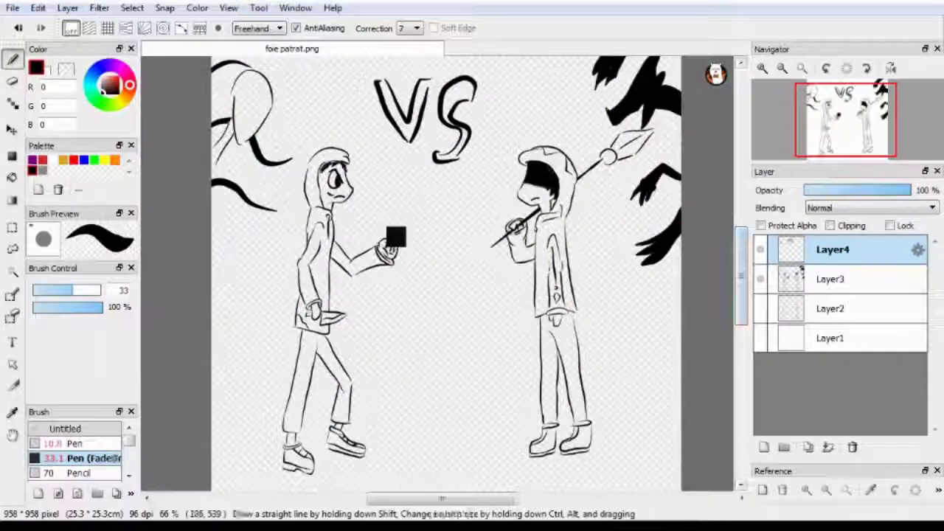